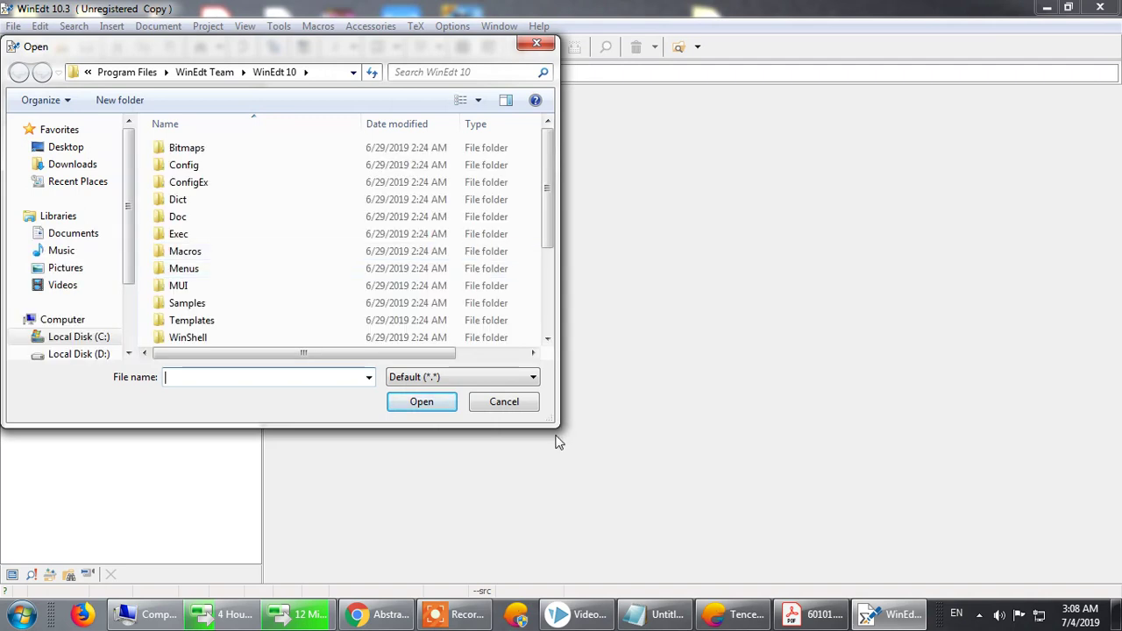
pyautogui.moveTo(550, 420); pyautogui.dragTo(599, 436)
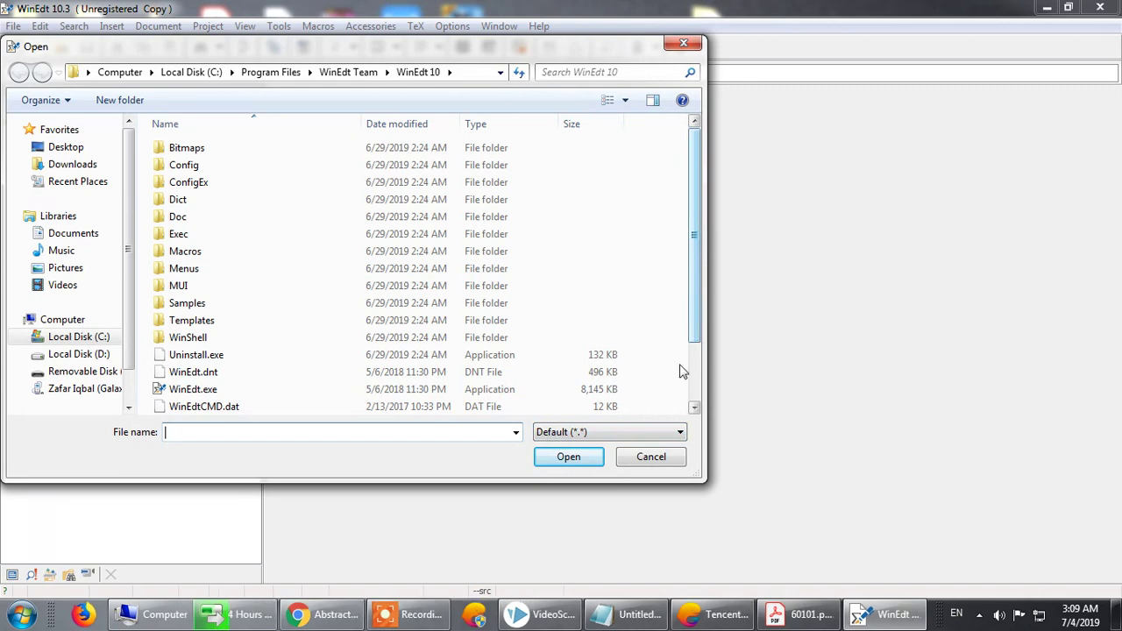
pyautogui.scroll(-1, 683, 372)
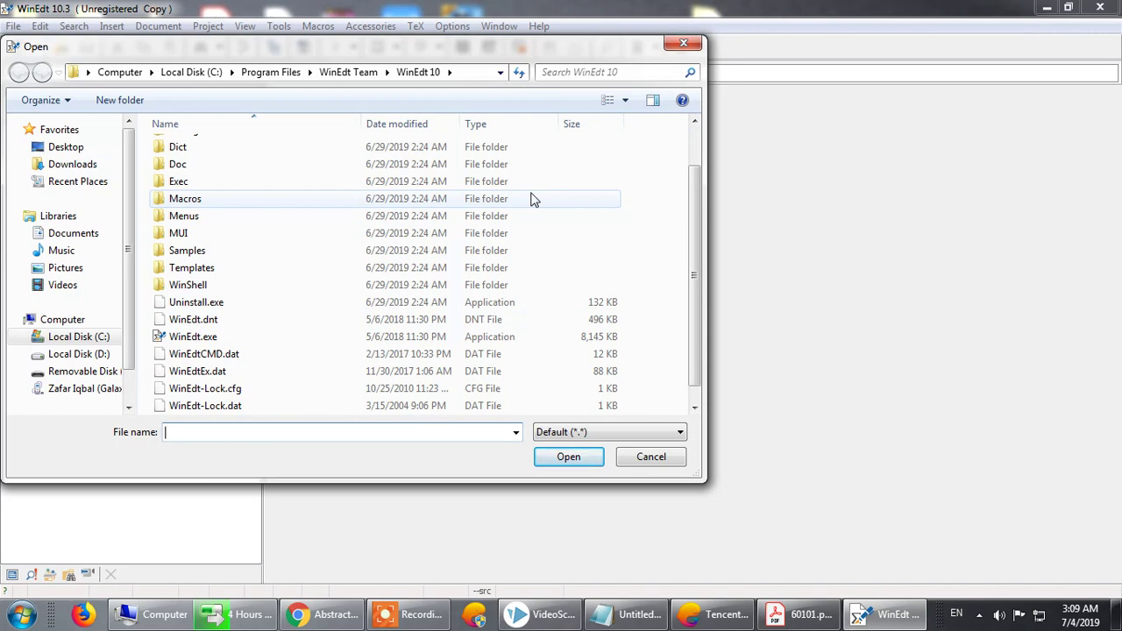
pyautogui.click(661, 458)
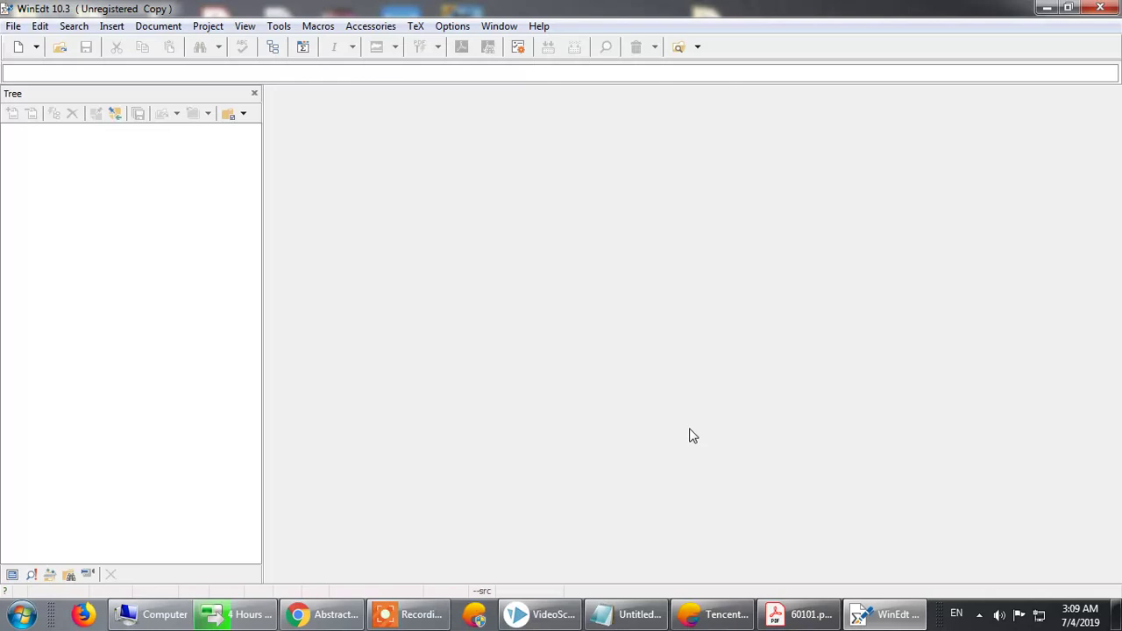
pyautogui.click(1043, 9)
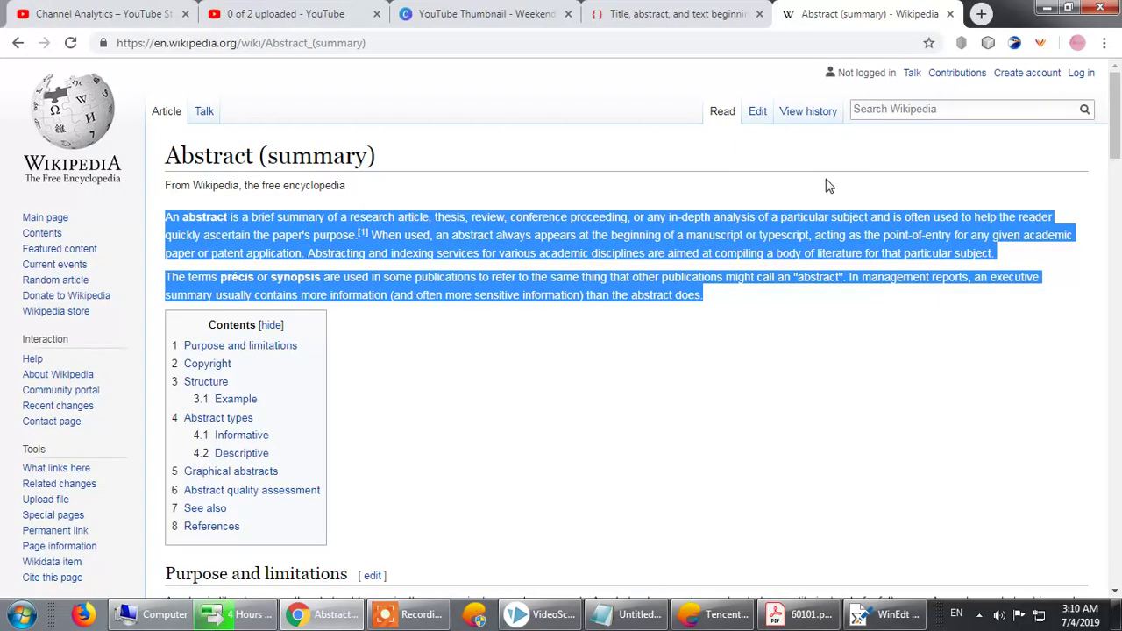
pyautogui.press('super+d')
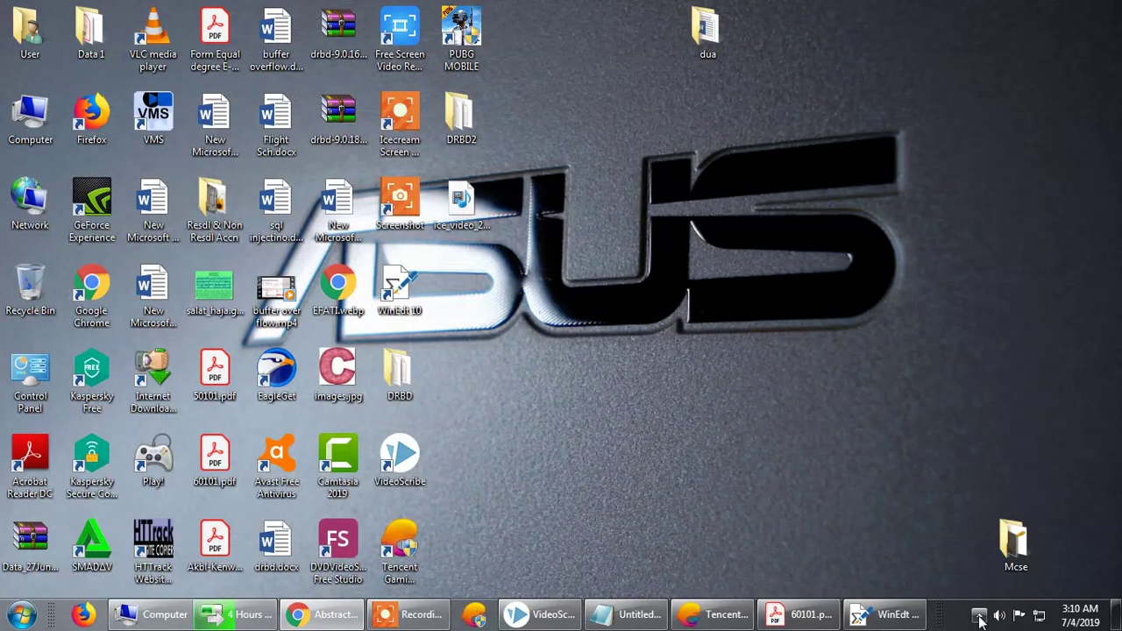
pyautogui.click(979, 617)
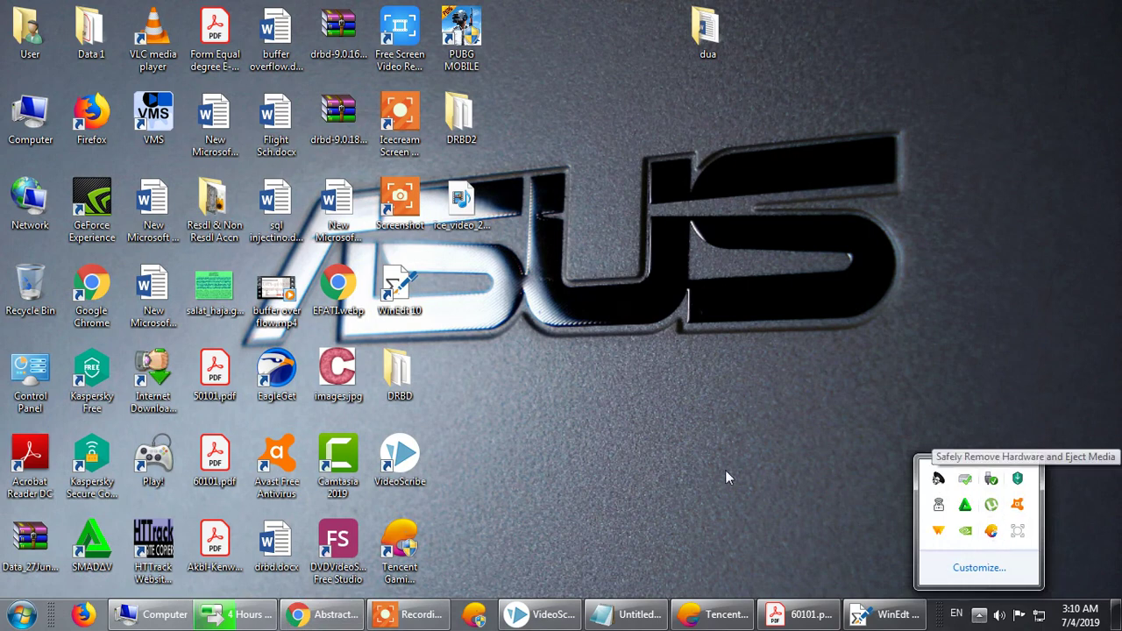
# Switch to Chrome and search Google for "IEEEtran" in a new tab
pyautogui.click(340, 615)
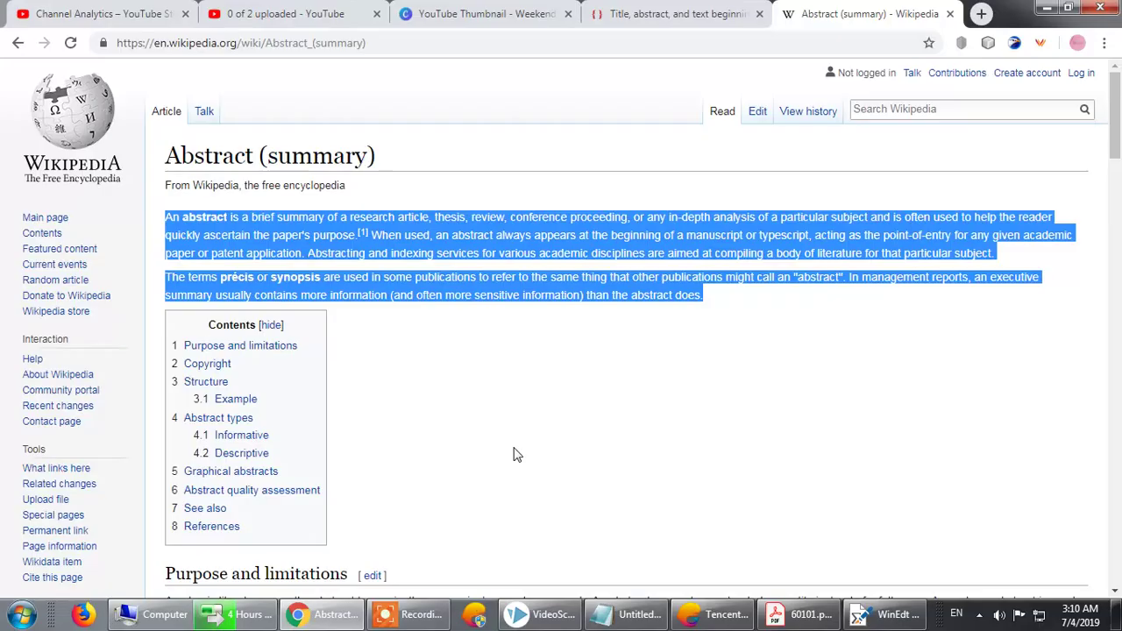
pyautogui.click(982, 14)
pyautogui.click(876, 618)
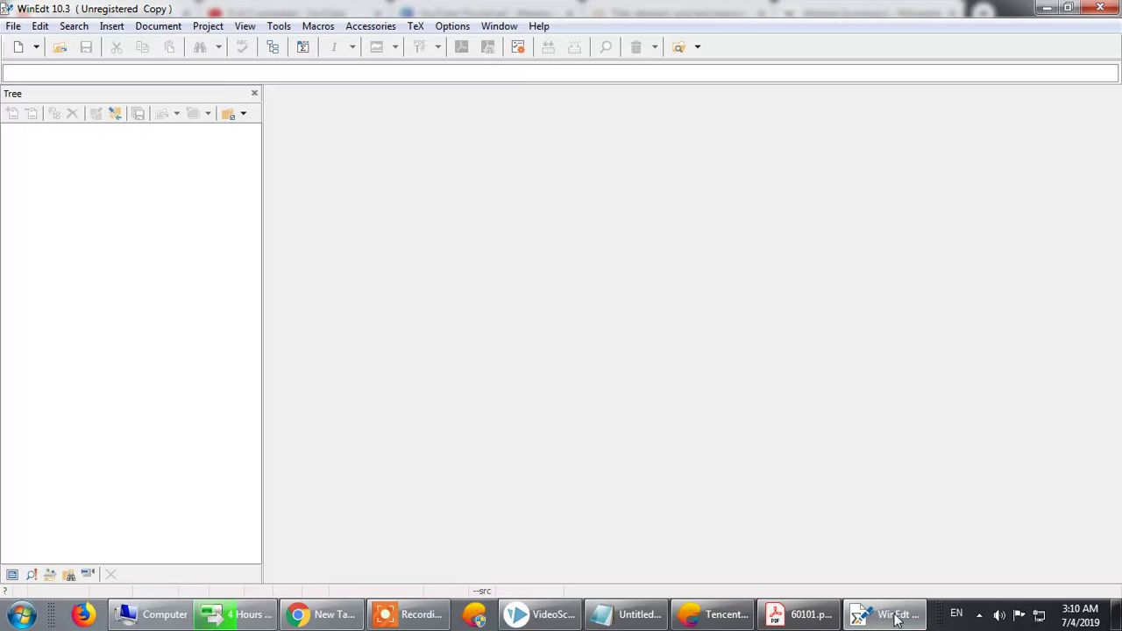
pyautogui.click(896, 618)
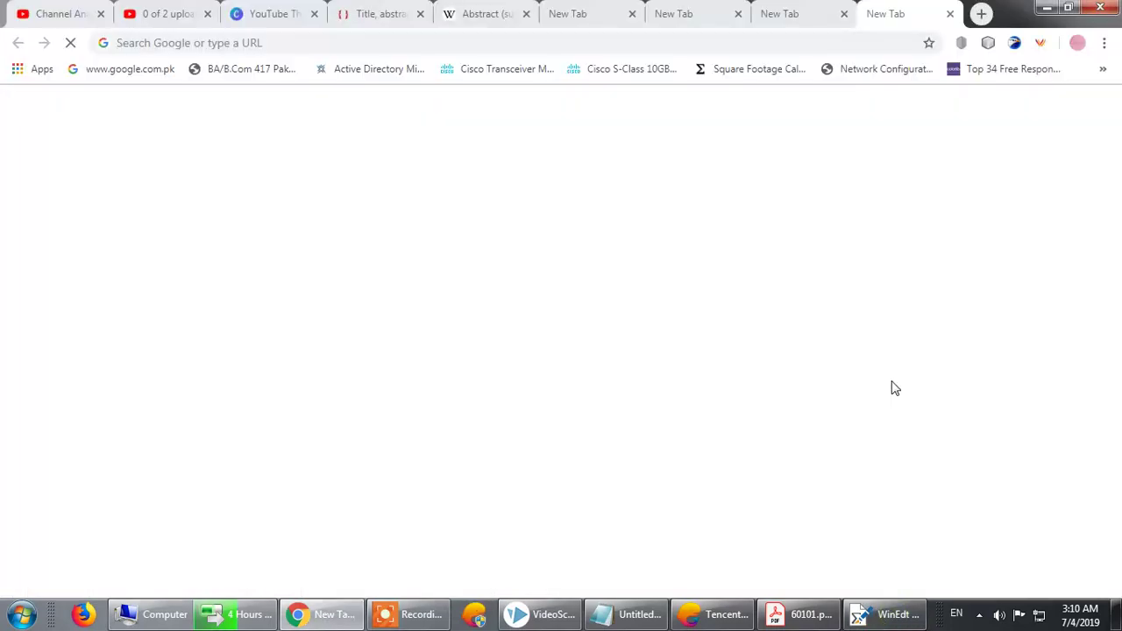
pyautogui.click(325, 41)
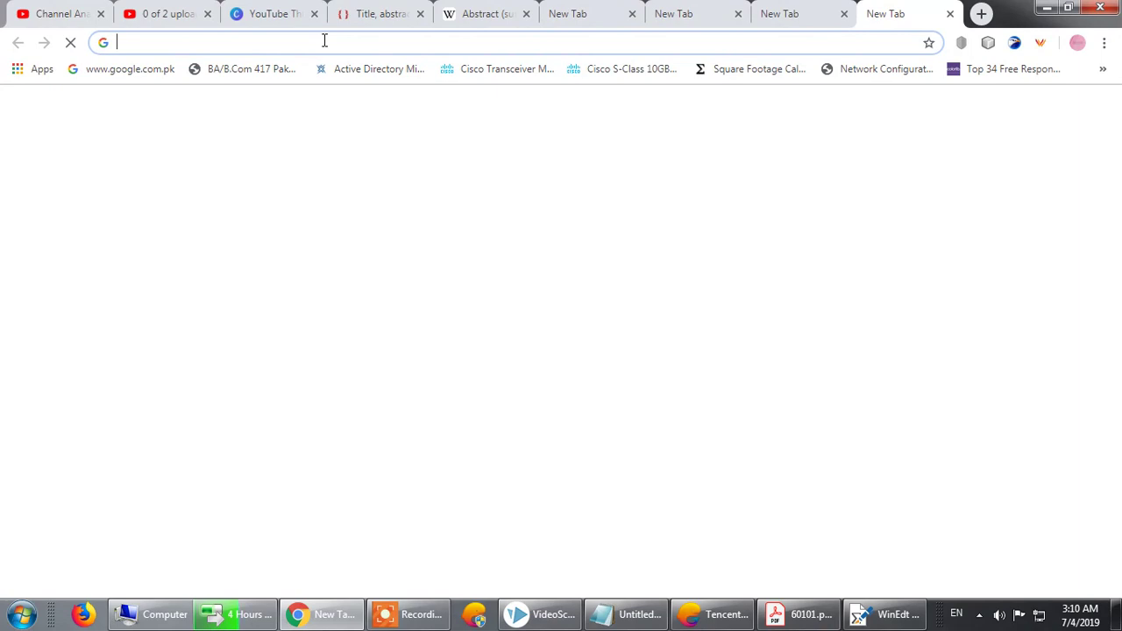
pyautogui.write('IEEE')
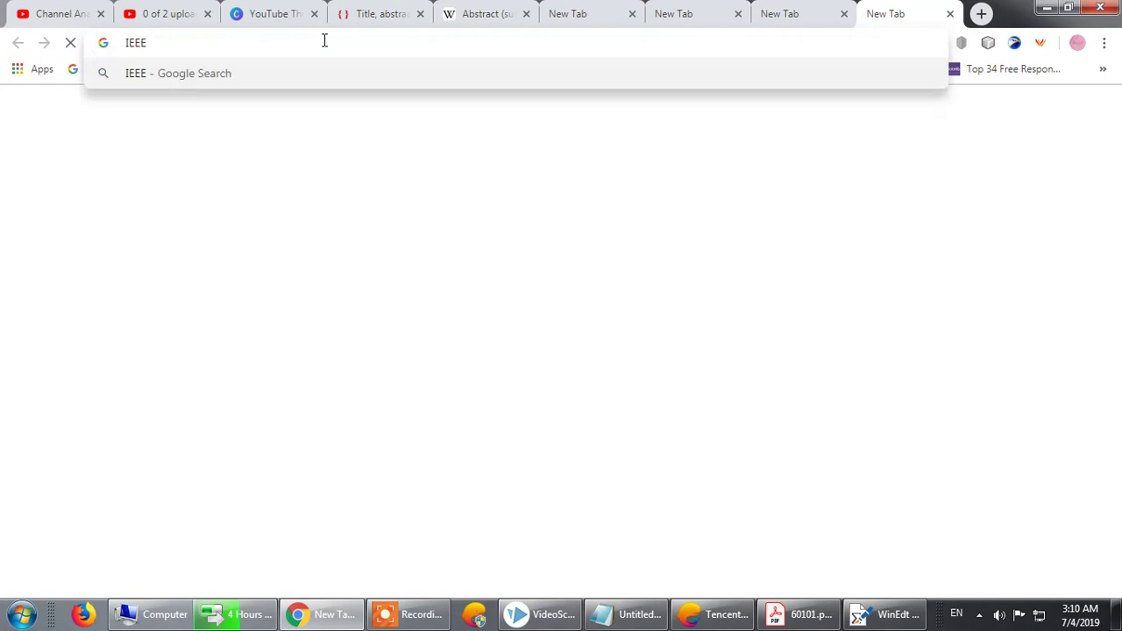
pyautogui.write('tran')
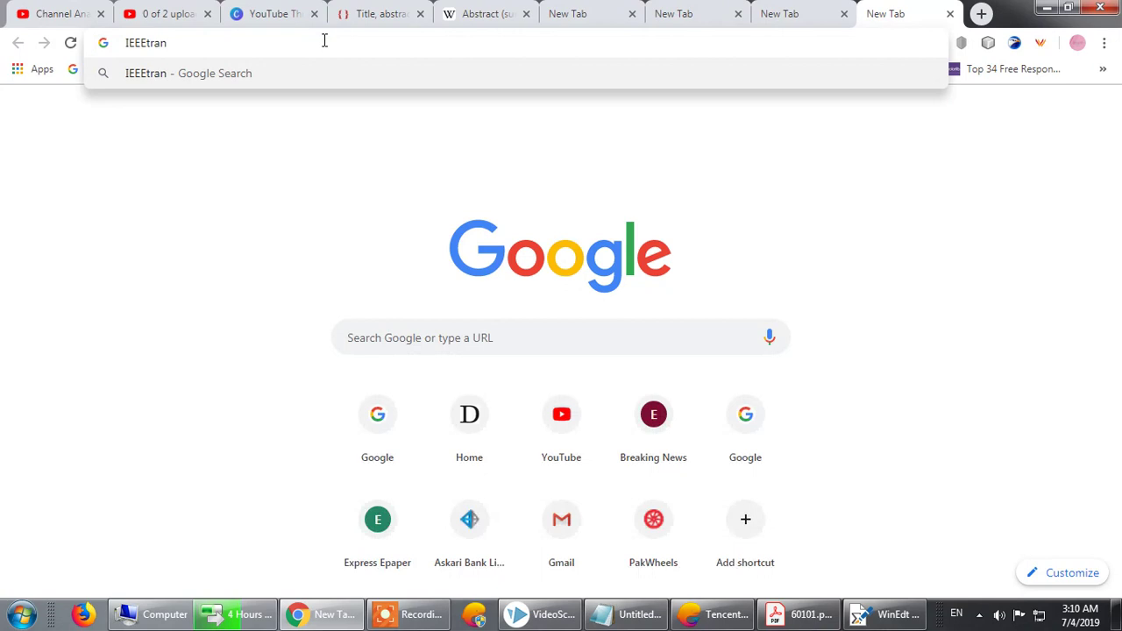
pyautogui.press('Return')
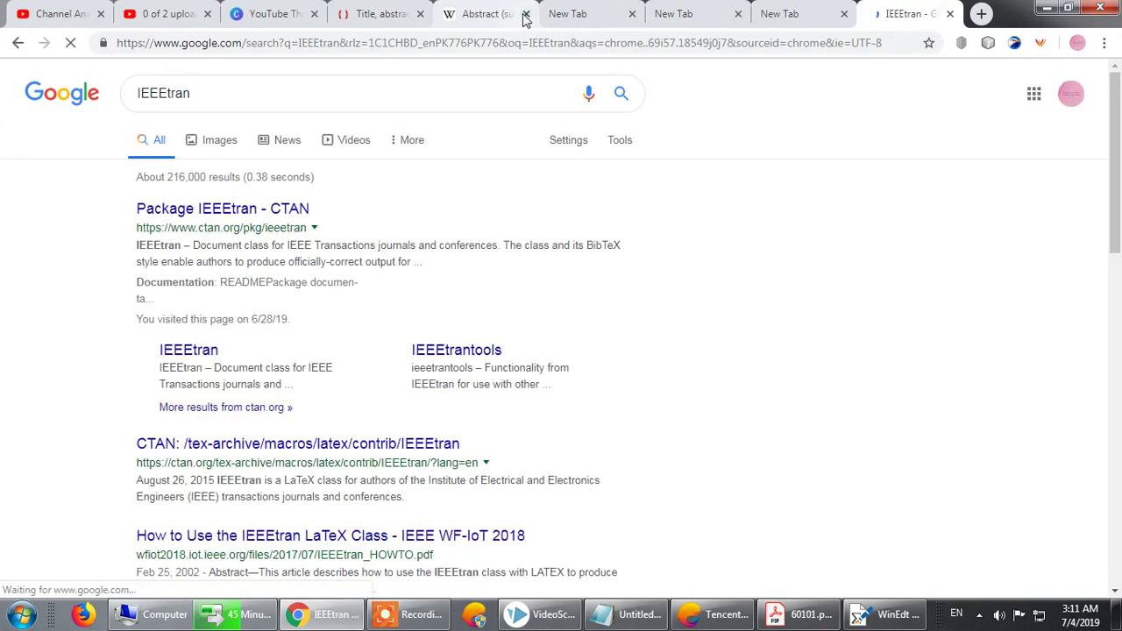
# Close the Wikipedia abstract tab, the empty new tabs and the "Title, abstract, and text" tab
pyautogui.click(525, 15)
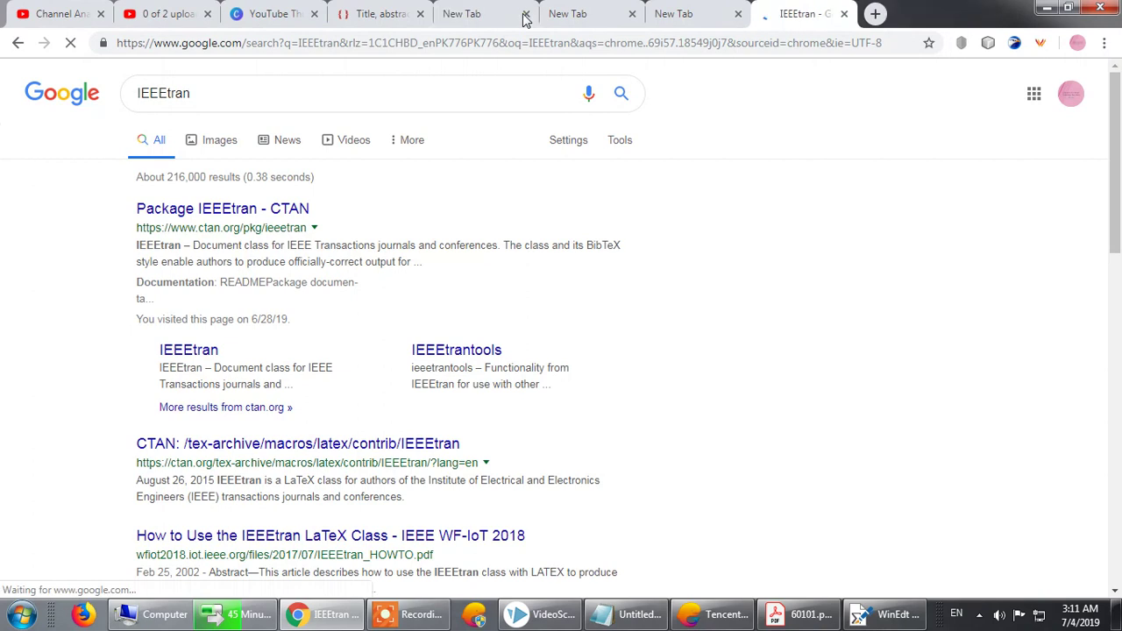
pyautogui.click(525, 14)
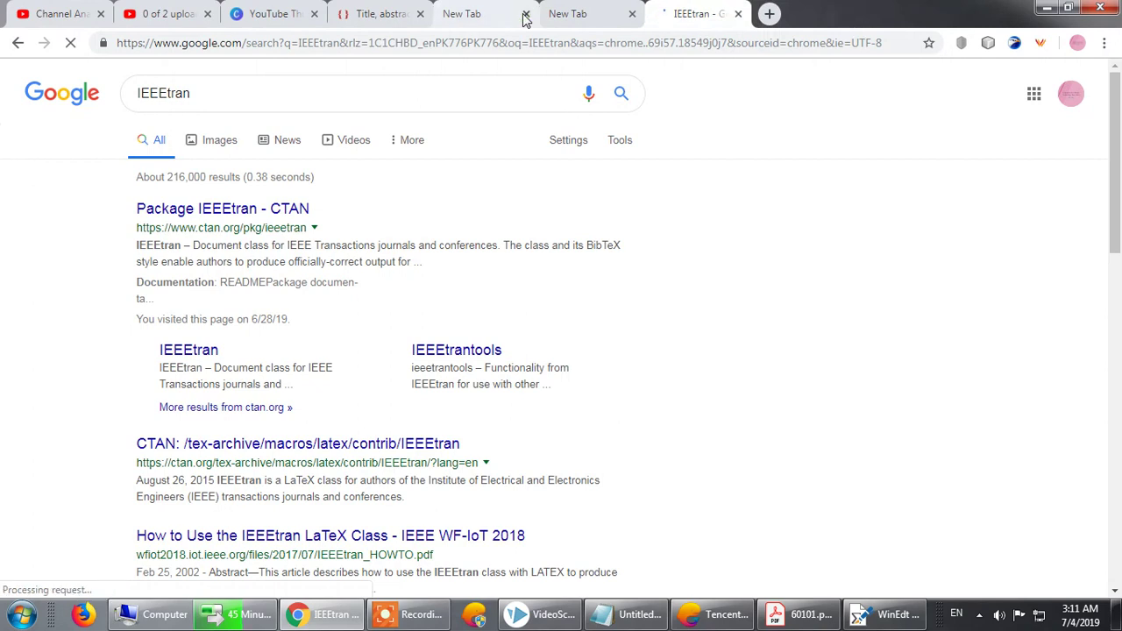
pyautogui.click(525, 15)
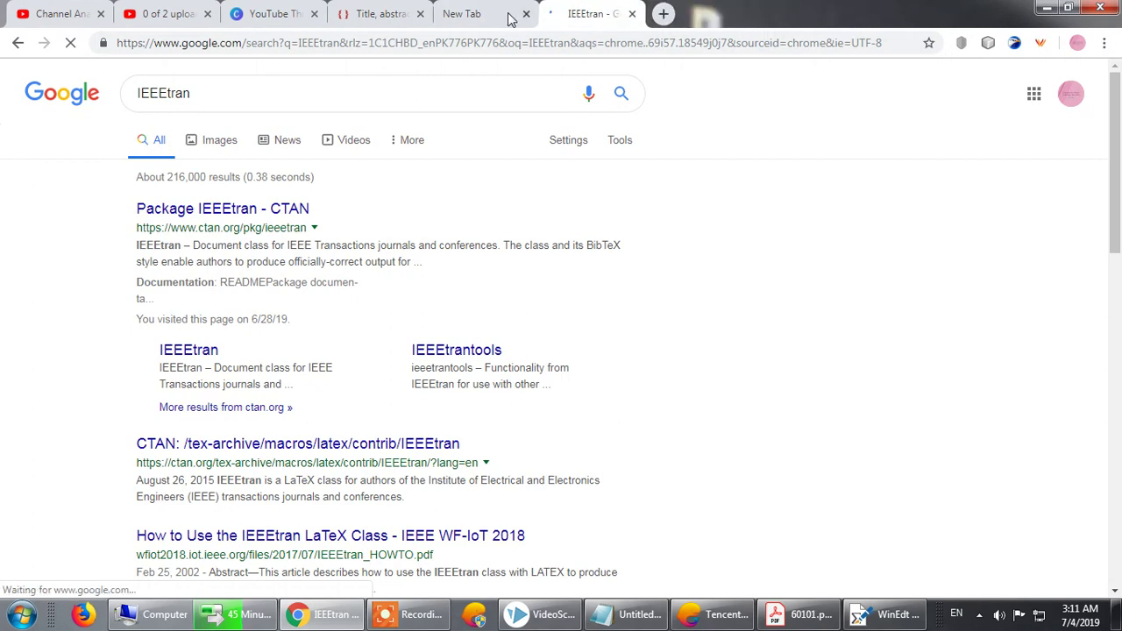
pyautogui.click(526, 14)
pyautogui.click(419, 14)
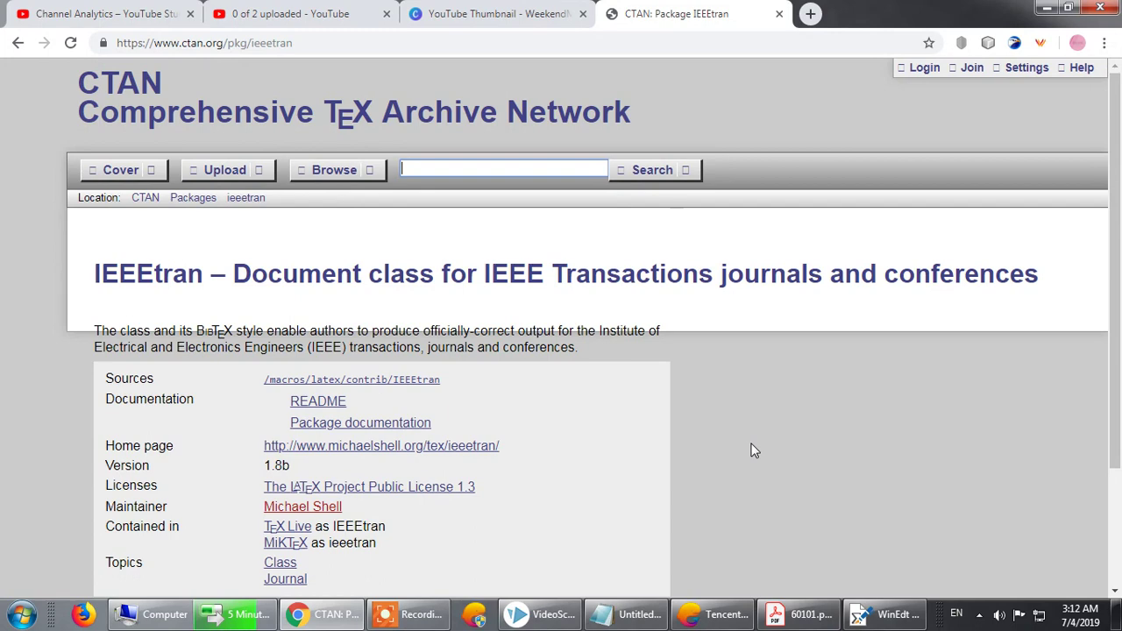
# Download the IEEEtran package contents as one zip archive from its CTAN page
pyautogui.scroll(-3, 554, 507)
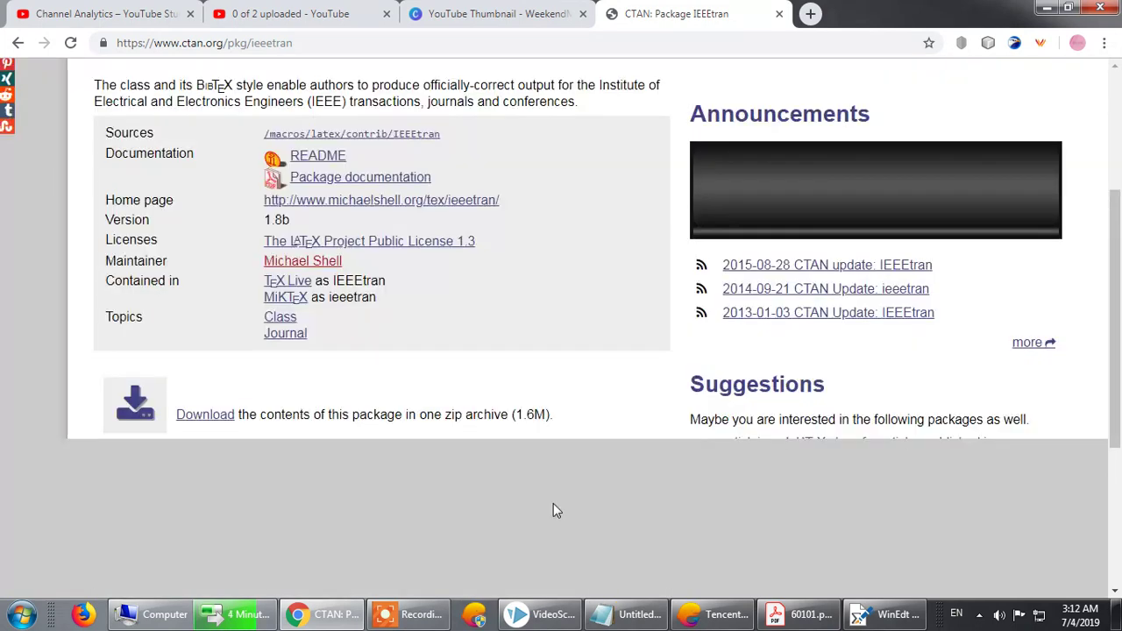
pyautogui.scroll(-3, 554, 511)
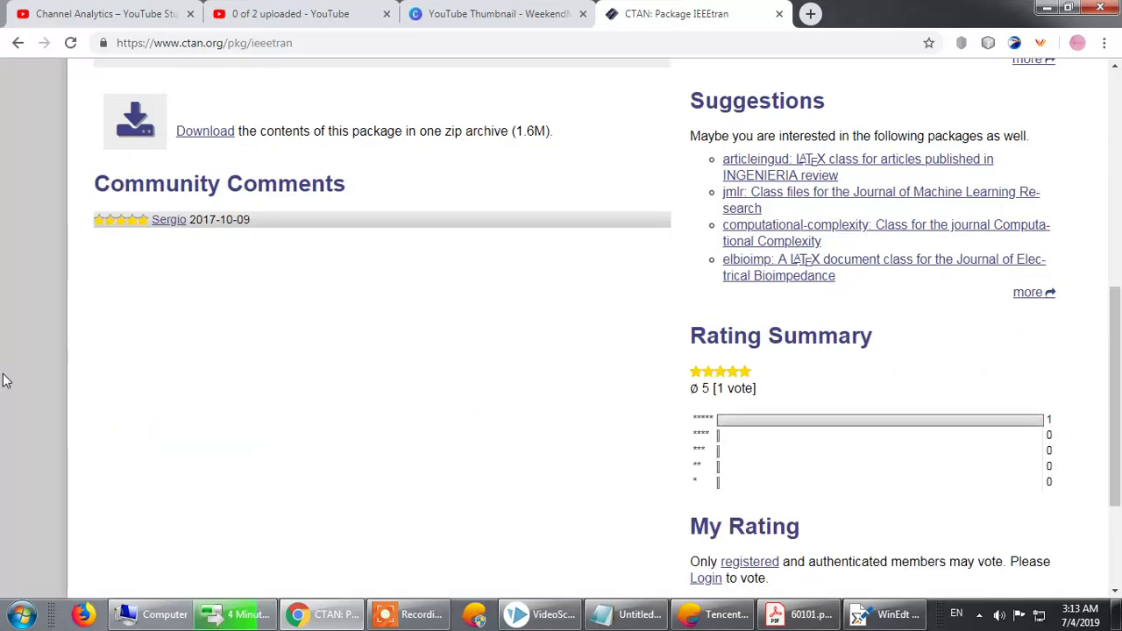
pyautogui.scroll(-3, 7, 386)
pyautogui.scroll(3, 8, 385)
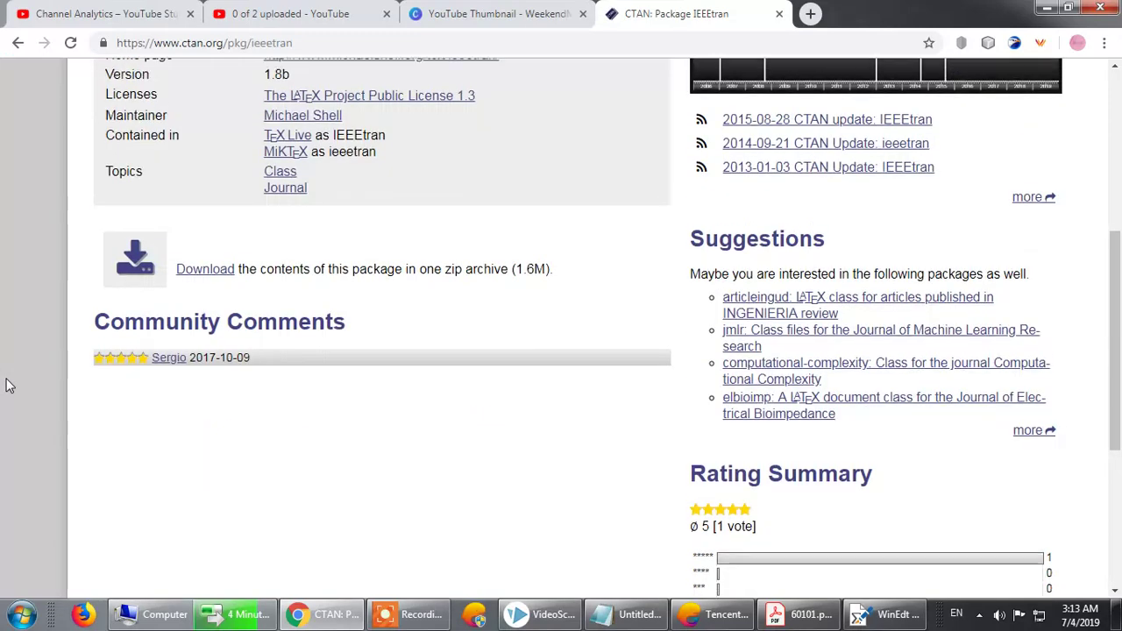
pyautogui.scroll(2, 181, 456)
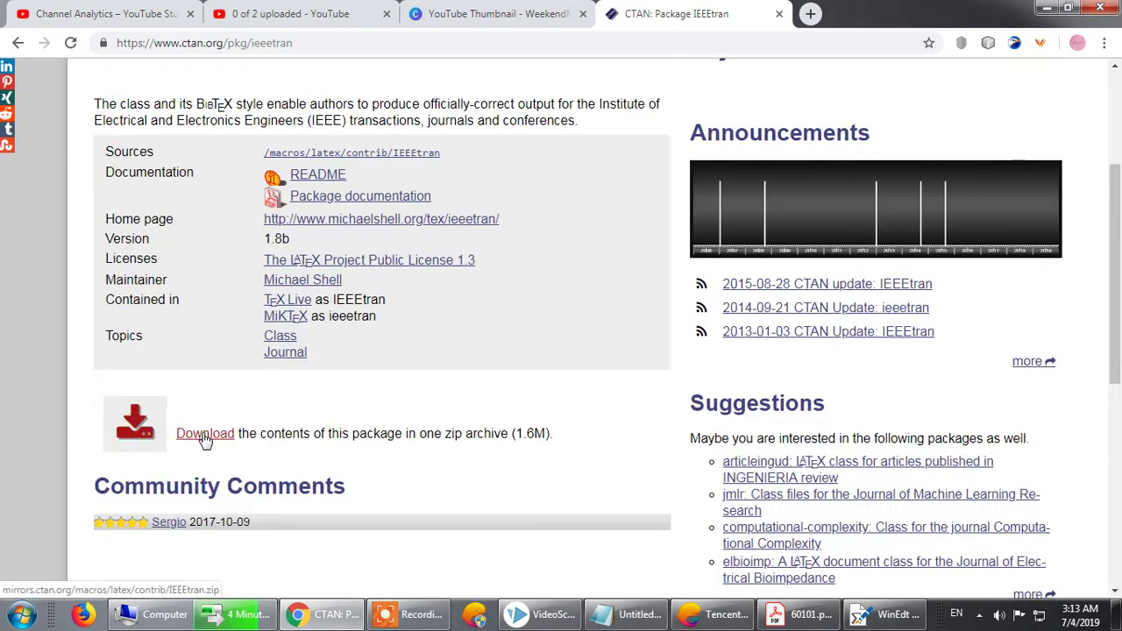
pyautogui.click(206, 434)
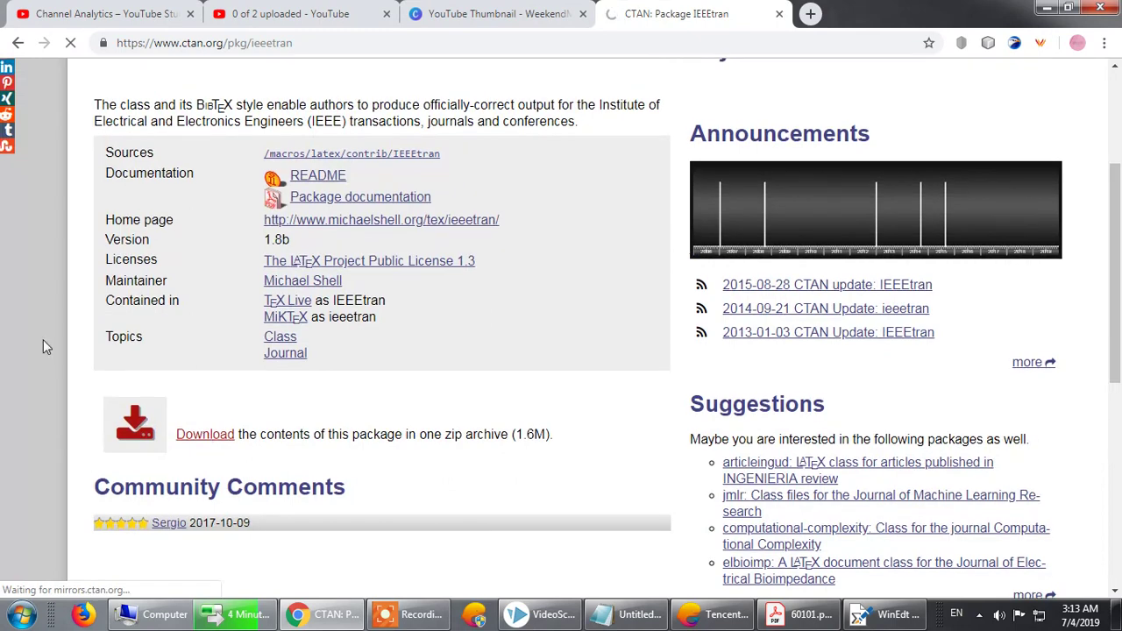
# Review the IEEEtran package description and details, highlighting the output phrase and the version number
pyautogui.scroll(3, 43, 339)
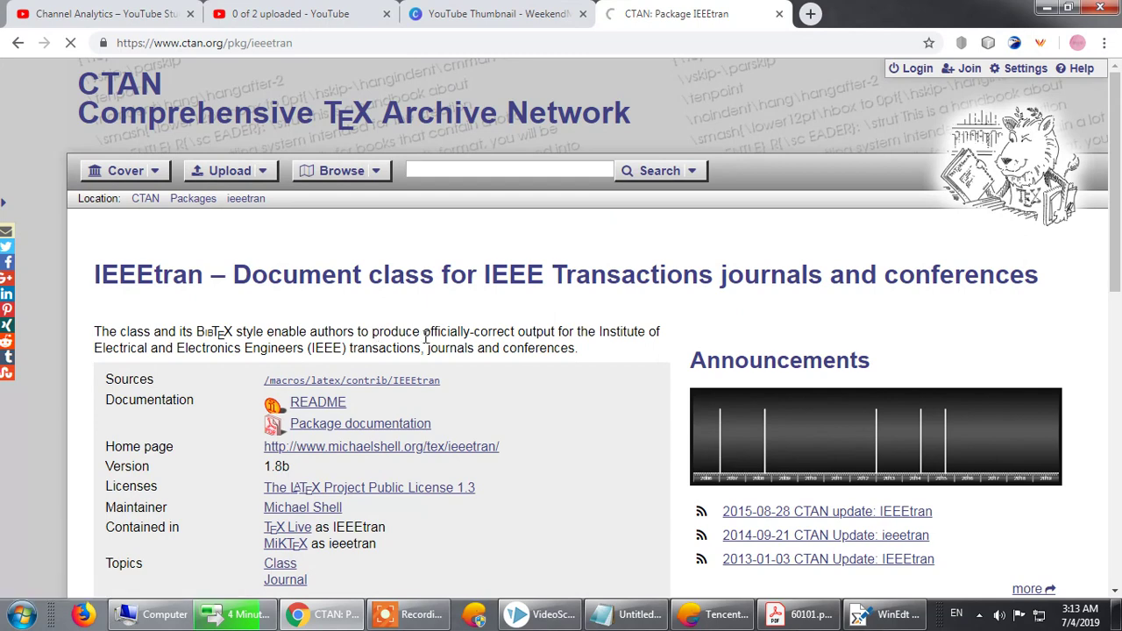
pyautogui.moveTo(425, 333); pyautogui.dragTo(488, 333)
pyautogui.moveTo(572, 333); pyautogui.dragTo(661, 333)
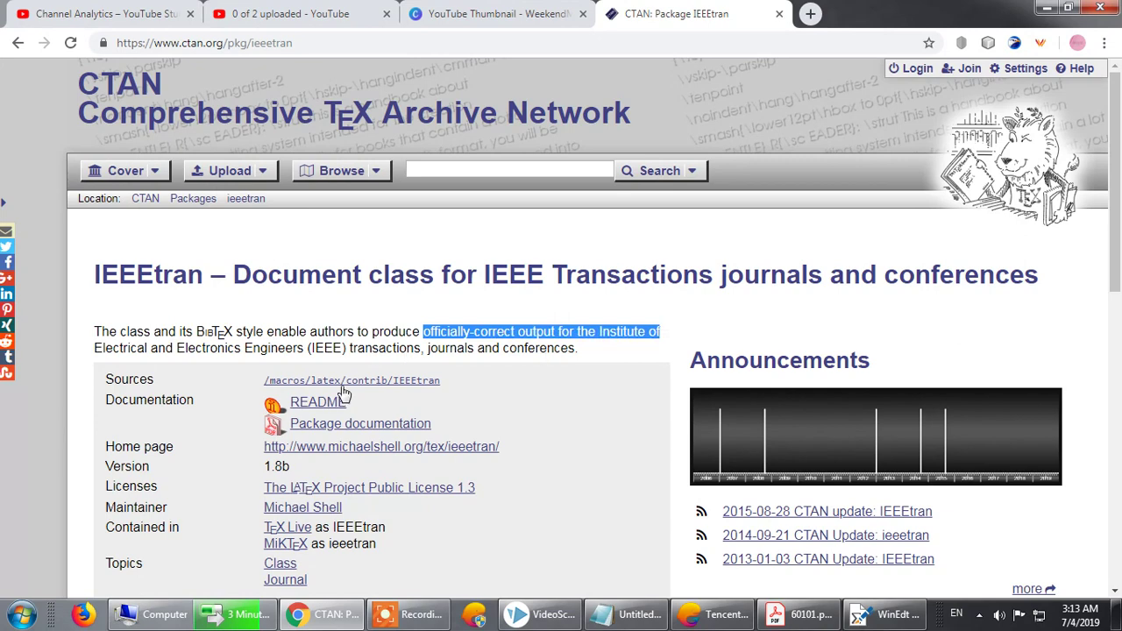
pyautogui.scroll(-1, 592, 471)
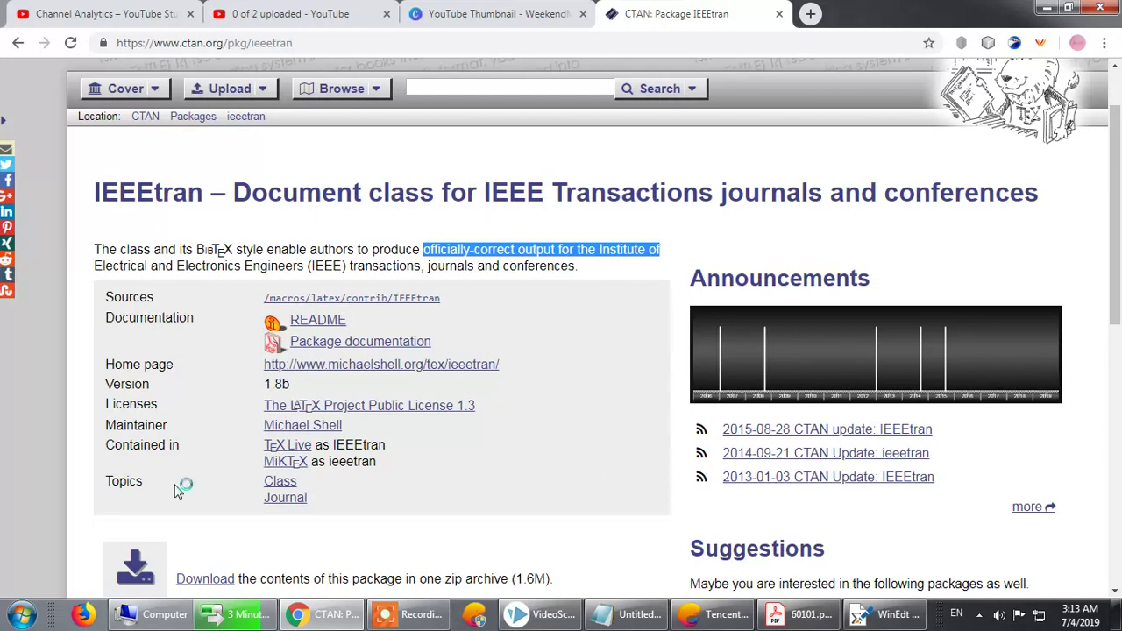
pyautogui.scroll(-1, 176, 492)
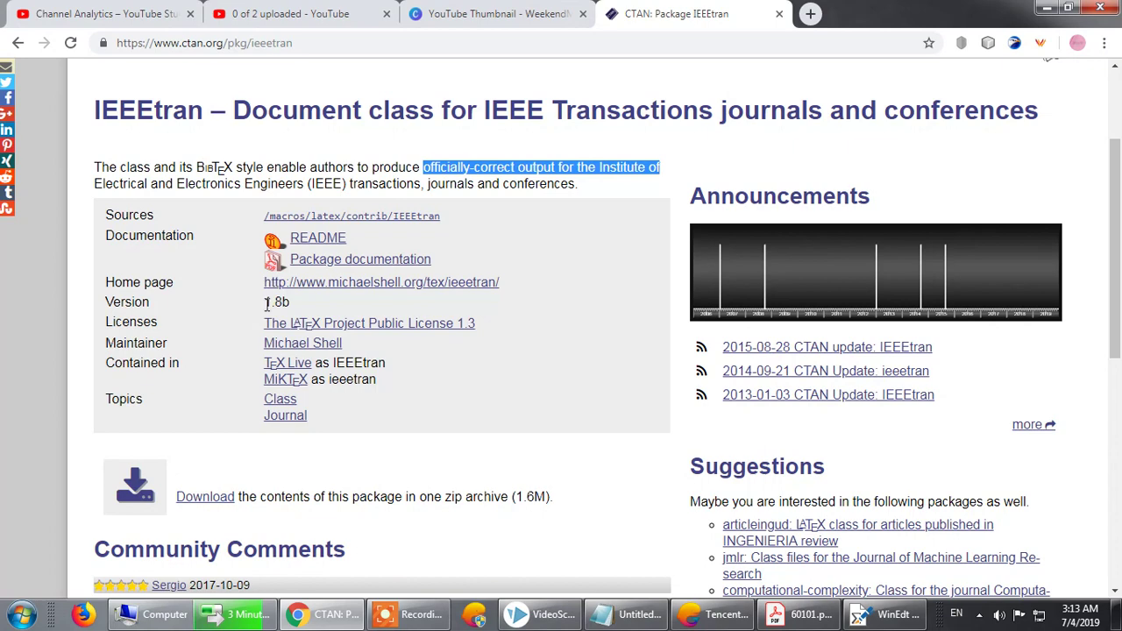
pyautogui.moveTo(266, 302); pyautogui.dragTo(308, 310)
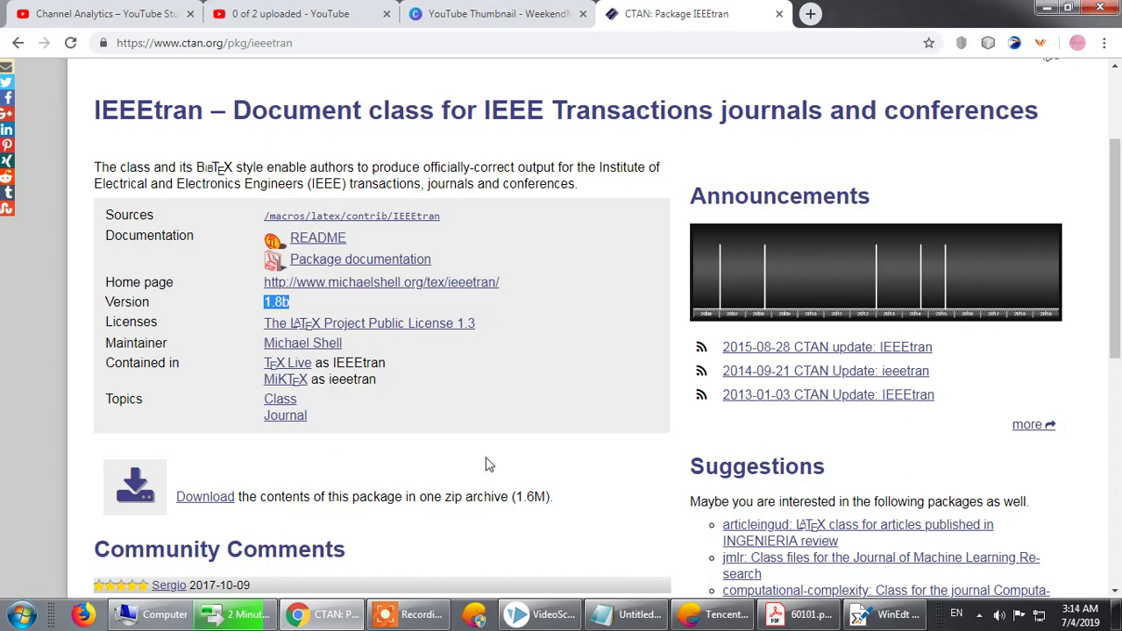
# Close the 60101.pdf window and the VideoScribe window
pyautogui.click(809, 616)
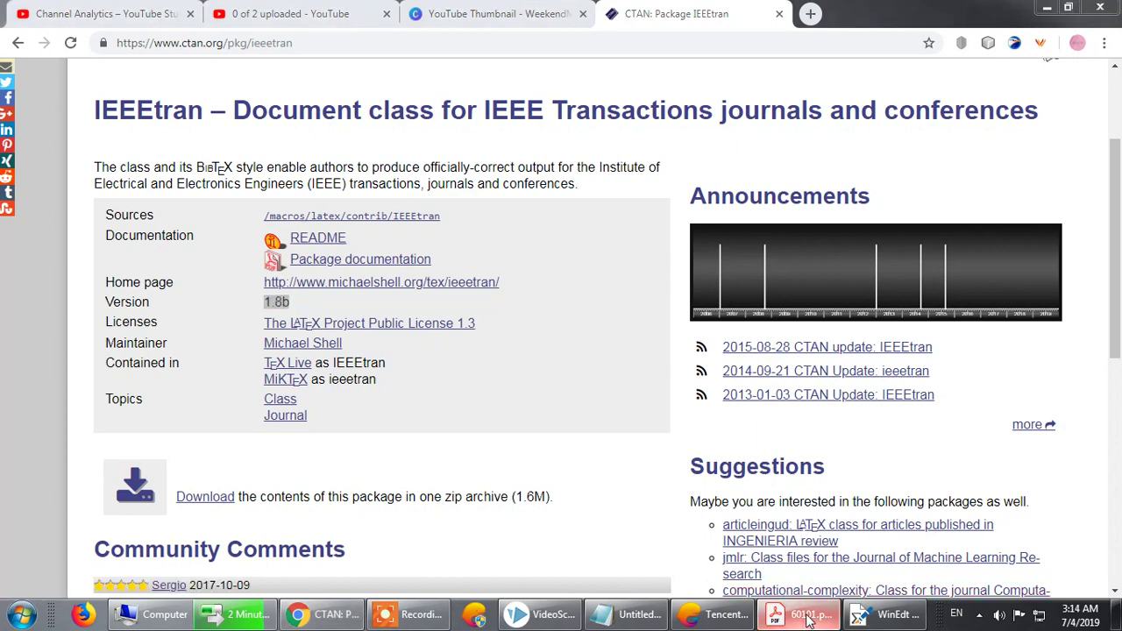
pyautogui.rightClick(808, 616)
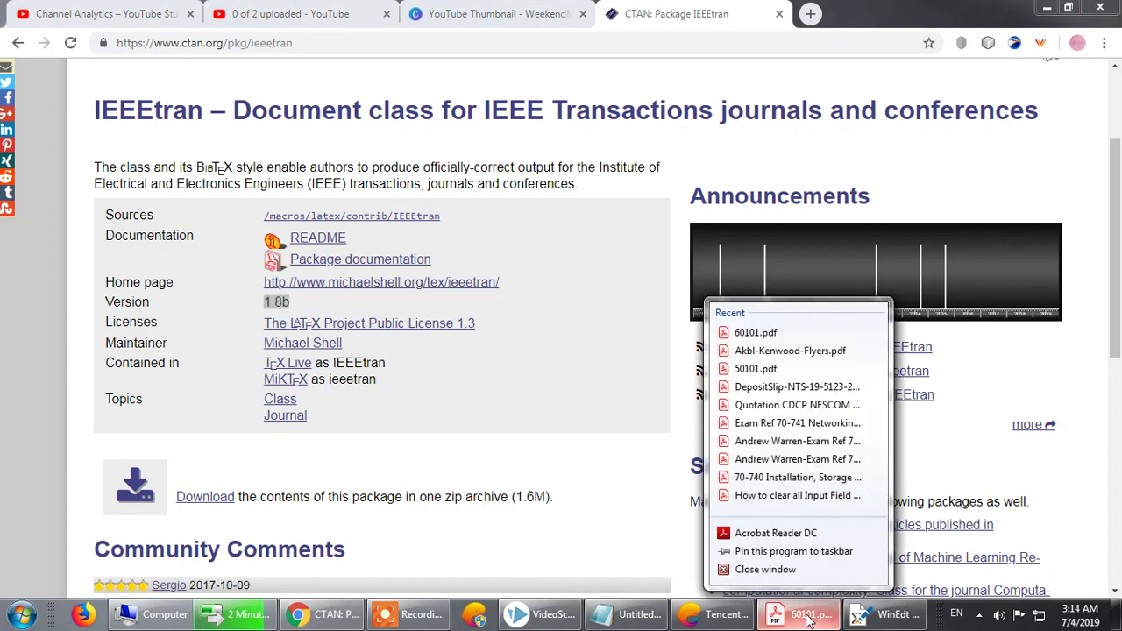
pyautogui.click(743, 571)
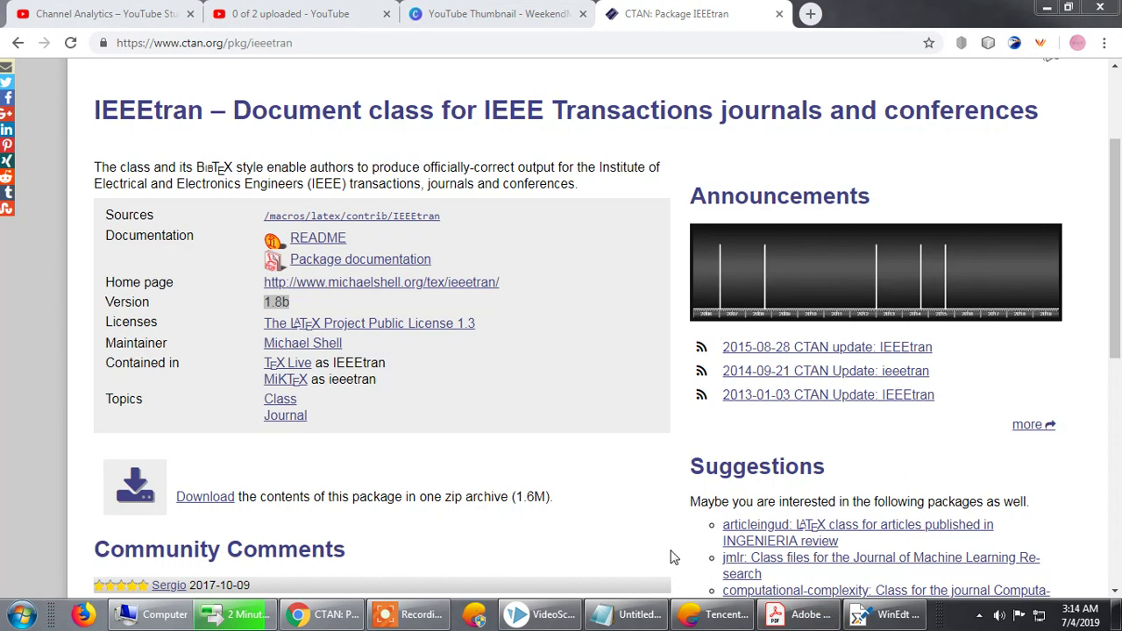
pyautogui.moveTo(604, 619)
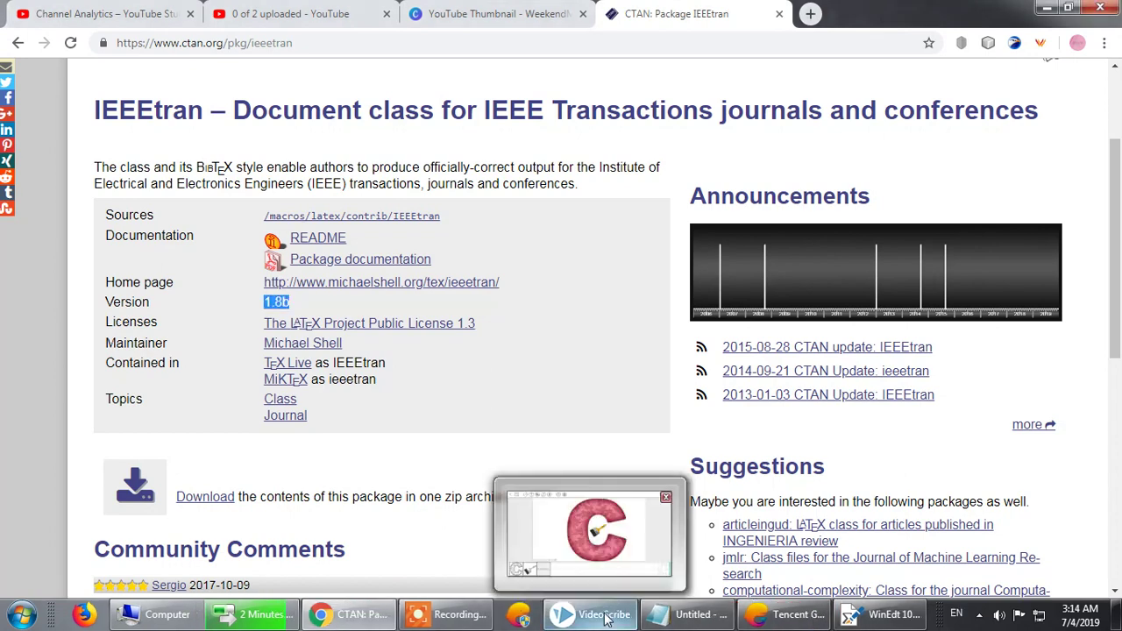
pyautogui.rightClick(605, 618)
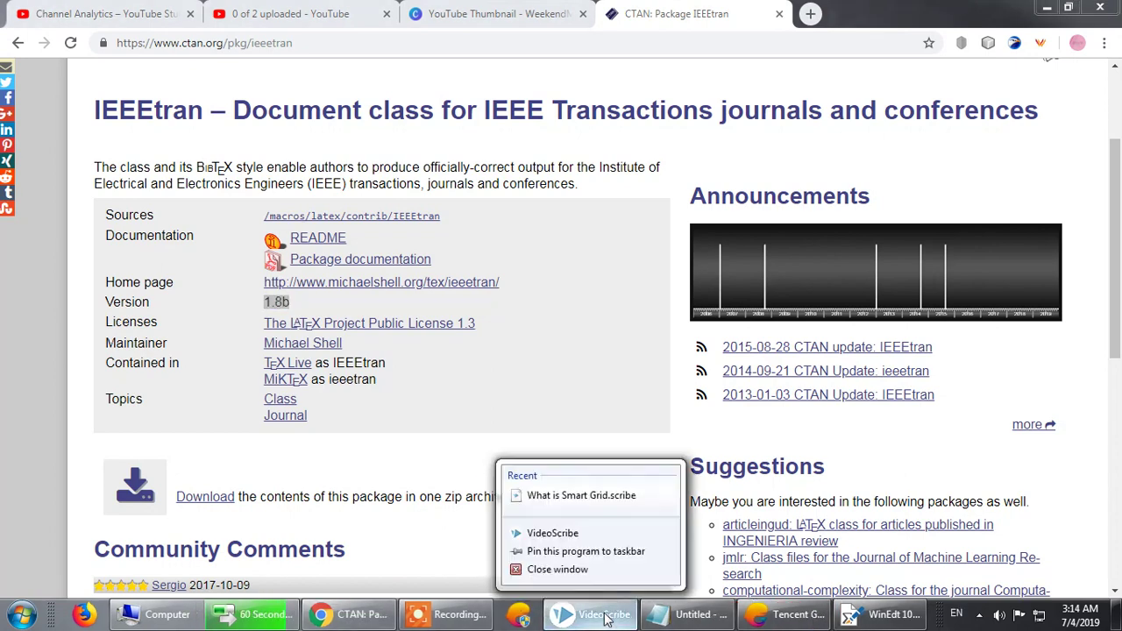
pyautogui.click(579, 570)
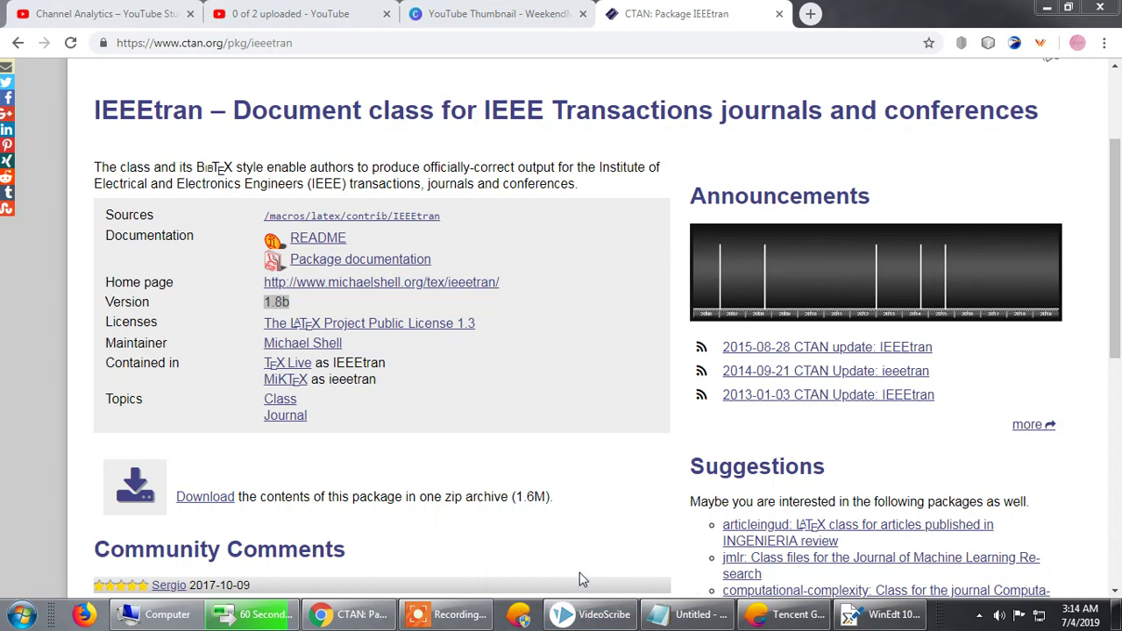
# Unpin Tencent Gaming Buddy from the taskbar
pyautogui.rightClick(521, 617)
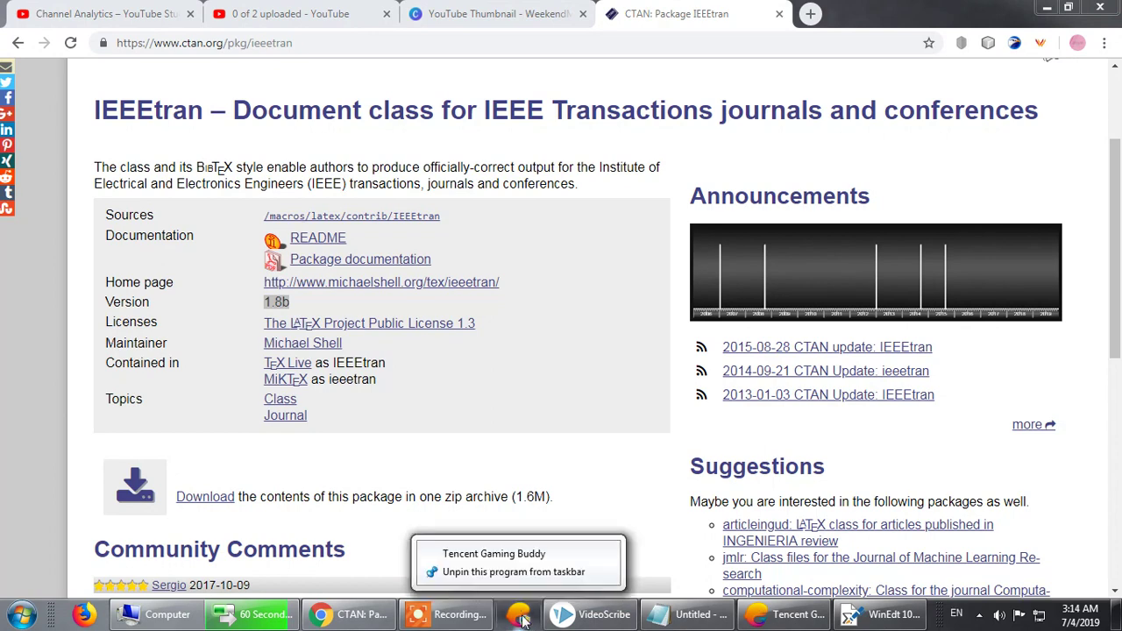
pyautogui.click(505, 572)
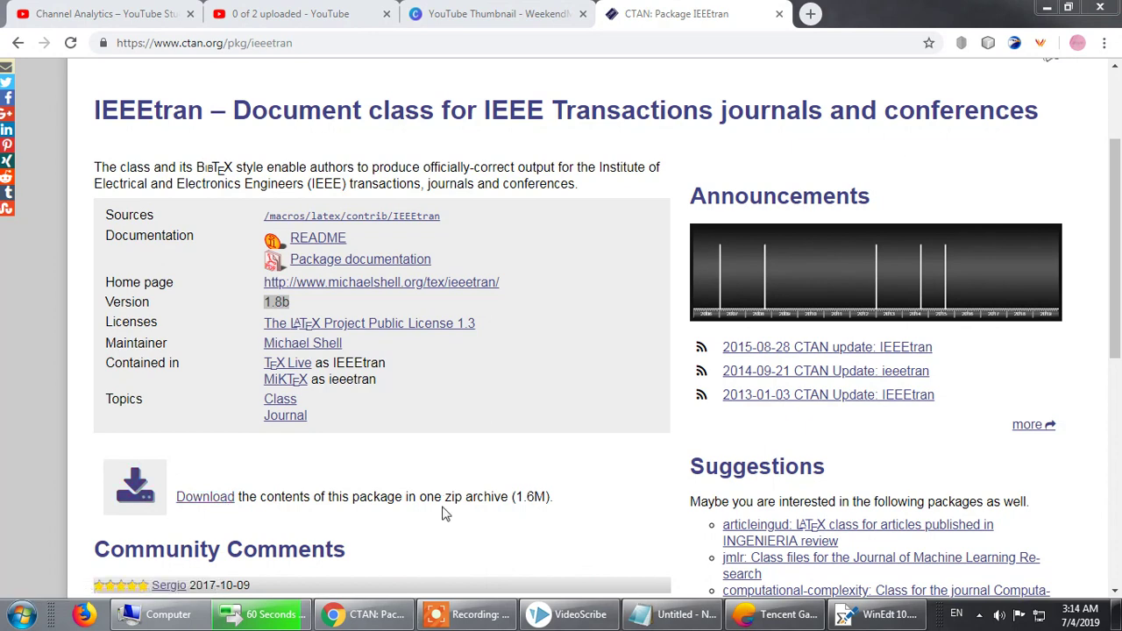
# Request the download of the IEEEtran package contents as one zip archive again
pyautogui.scroll(-1, 537, 537)
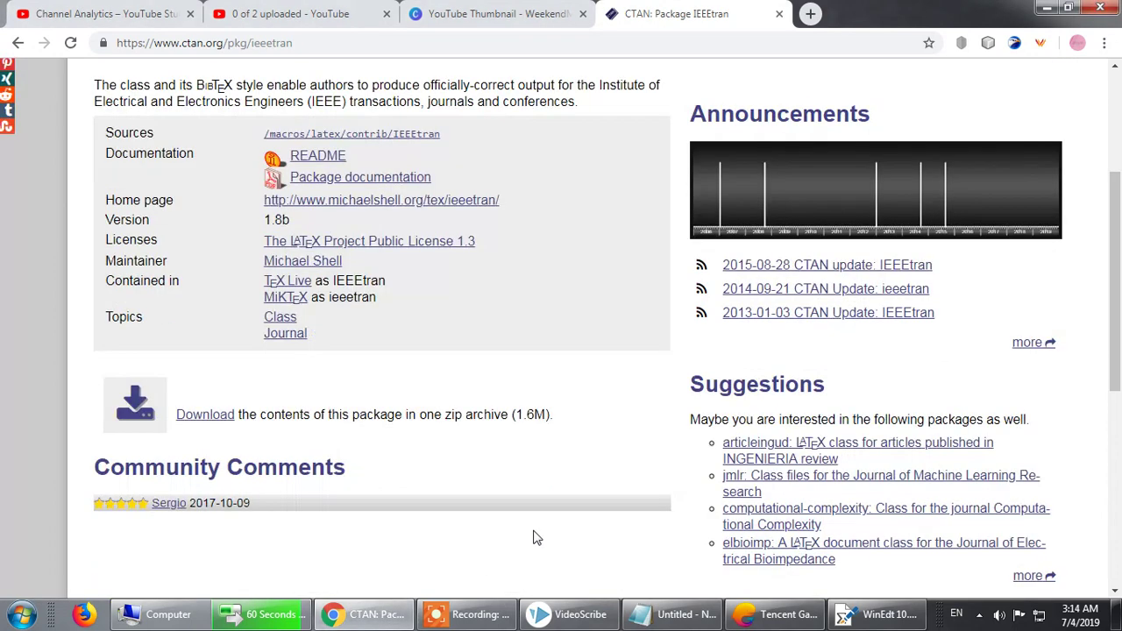
pyautogui.click(218, 419)
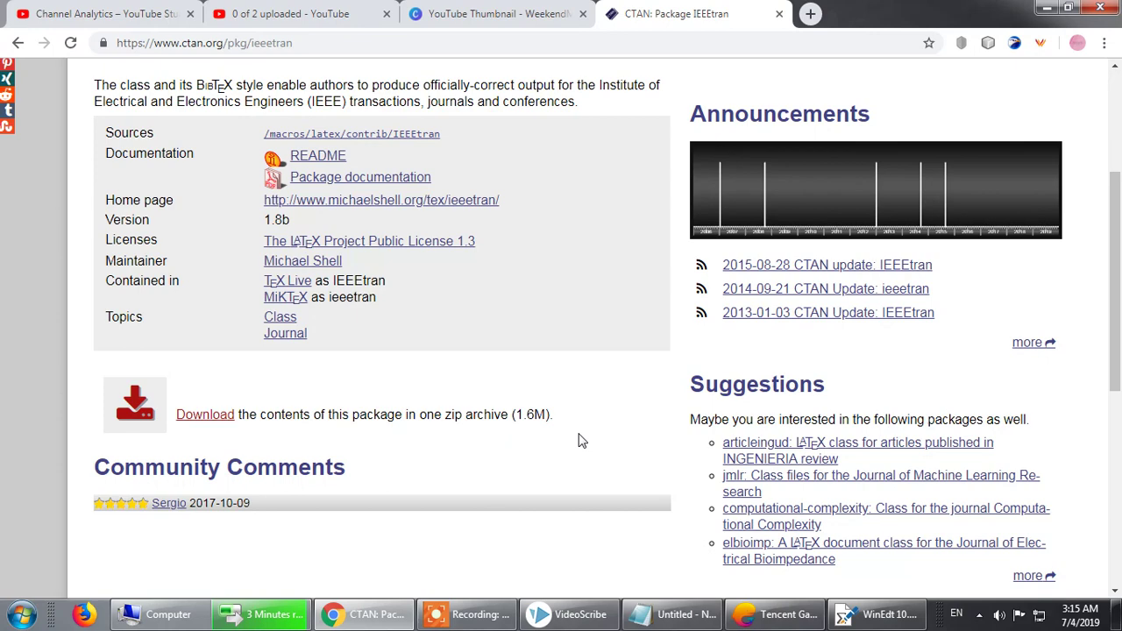
# Look through the rest of the IEEEtran page, including its package details, community comments, rating summary and package links
pyautogui.scroll(-1, 579, 441)
pyautogui.scroll(-5, 578, 441)
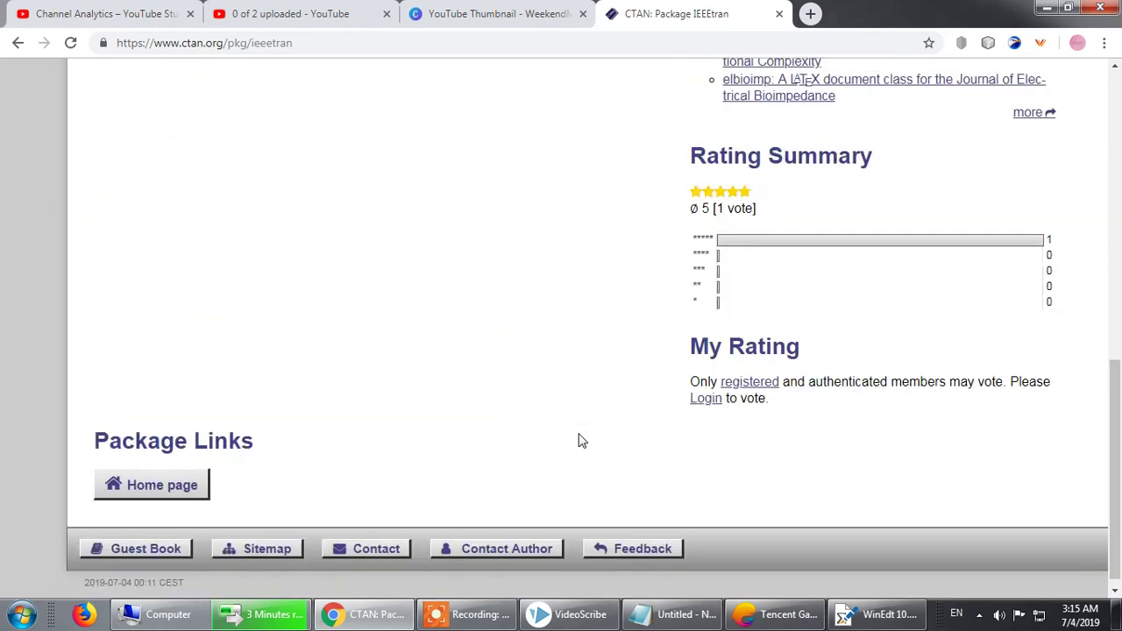
pyautogui.scroll(3, 578, 441)
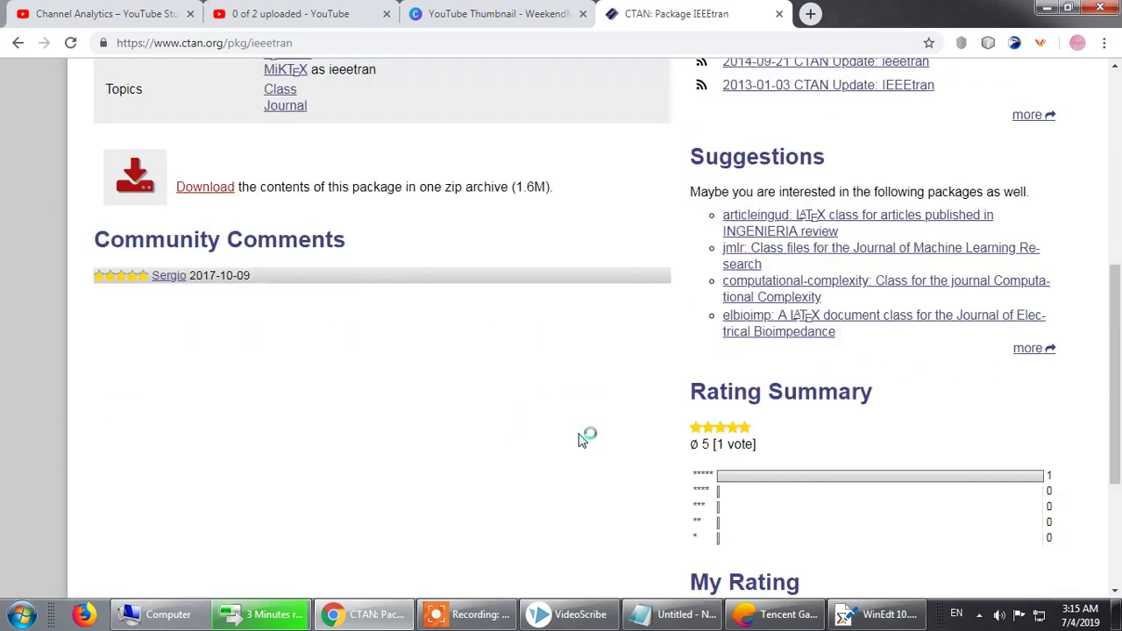
pyautogui.scroll(-3, 579, 438)
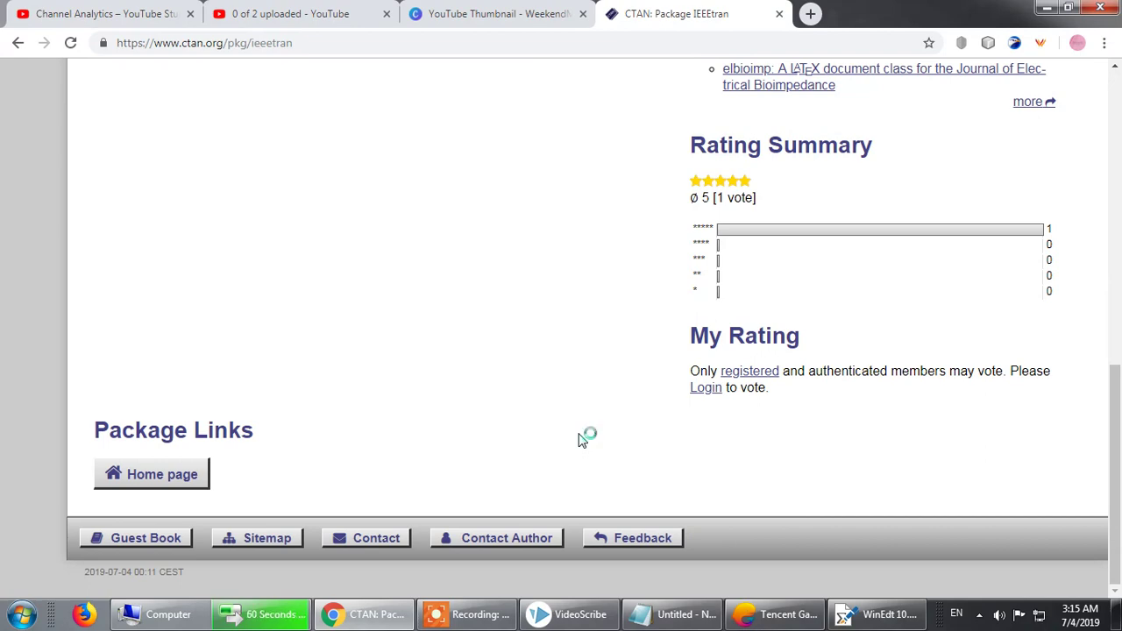
pyautogui.scroll(5, 578, 438)
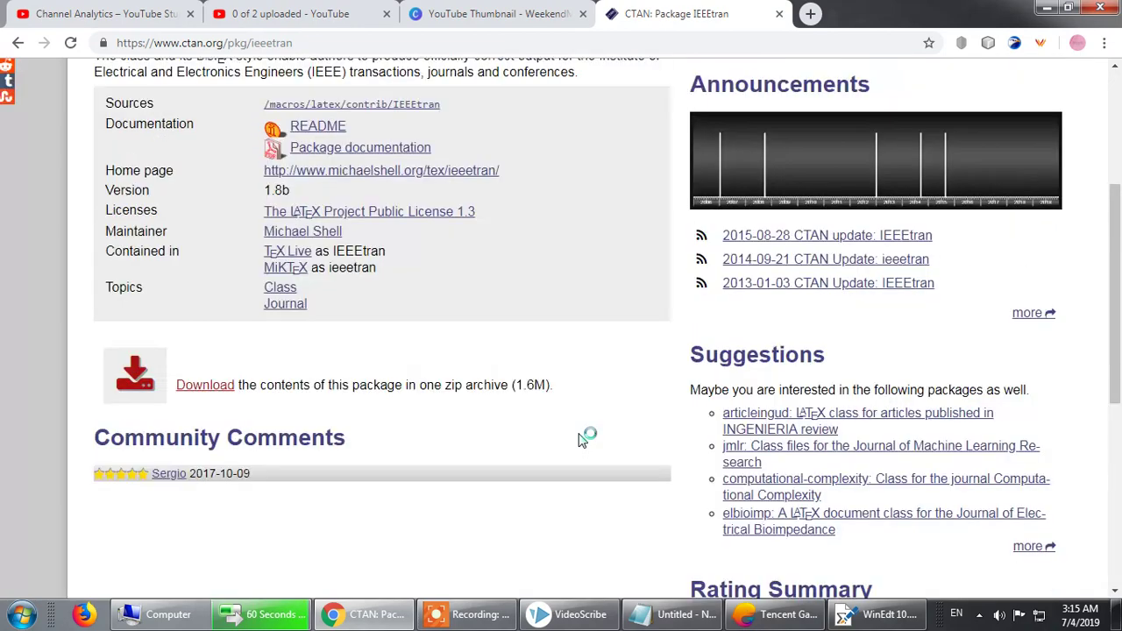
pyautogui.scroll(3, 579, 438)
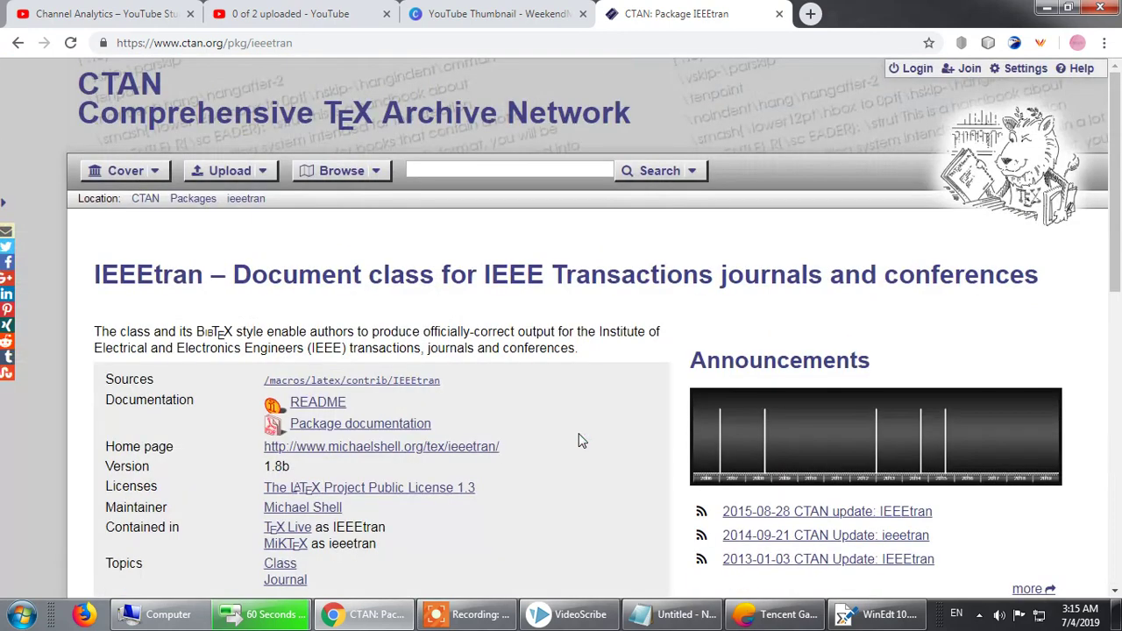
pyautogui.scroll(-3, 578, 440)
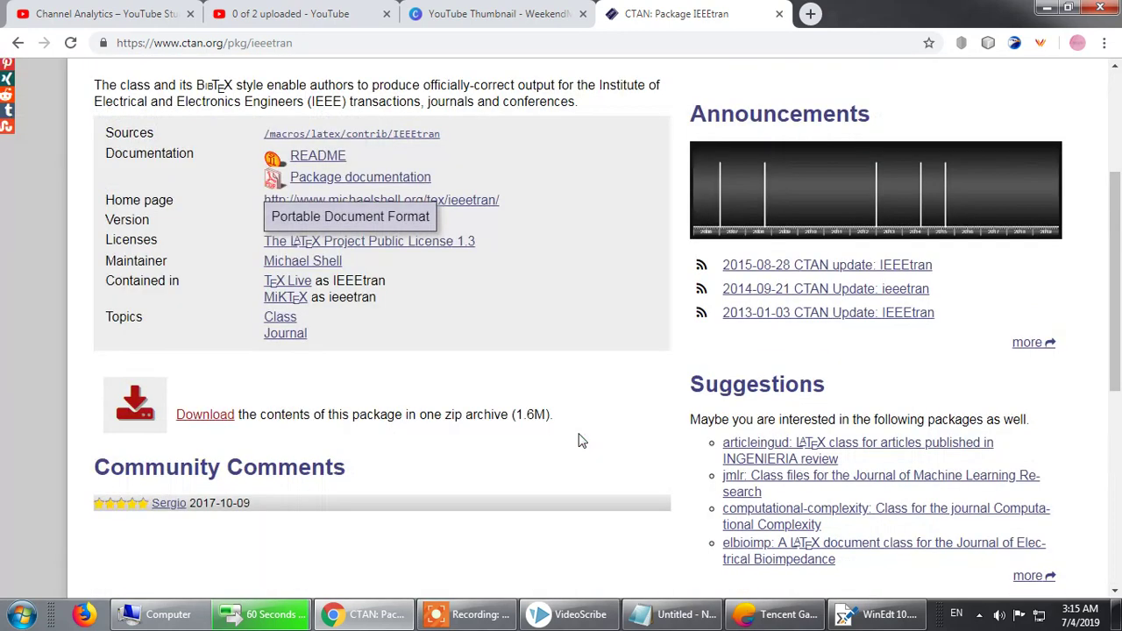
pyautogui.scroll(-4, 579, 440)
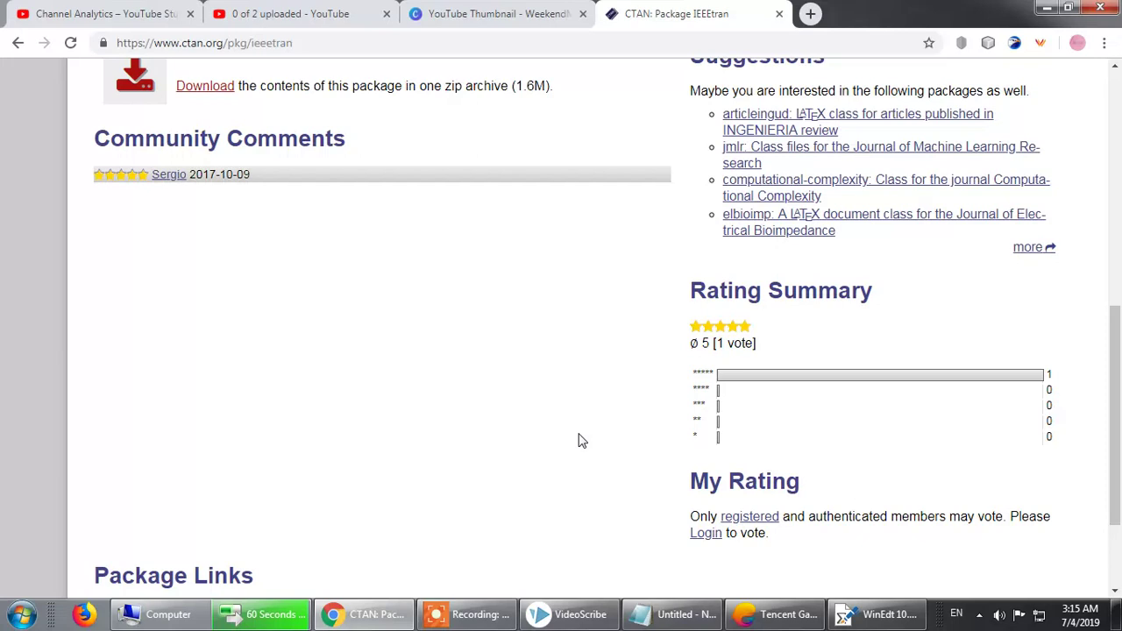
pyautogui.scroll(1, 579, 440)
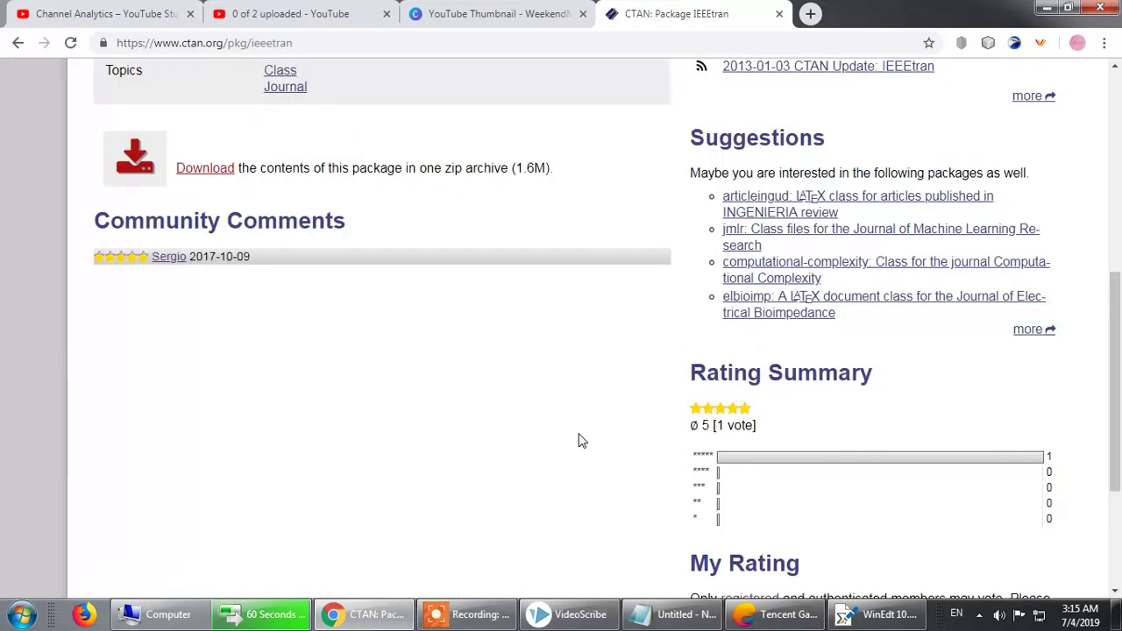
pyautogui.click(980, 617)
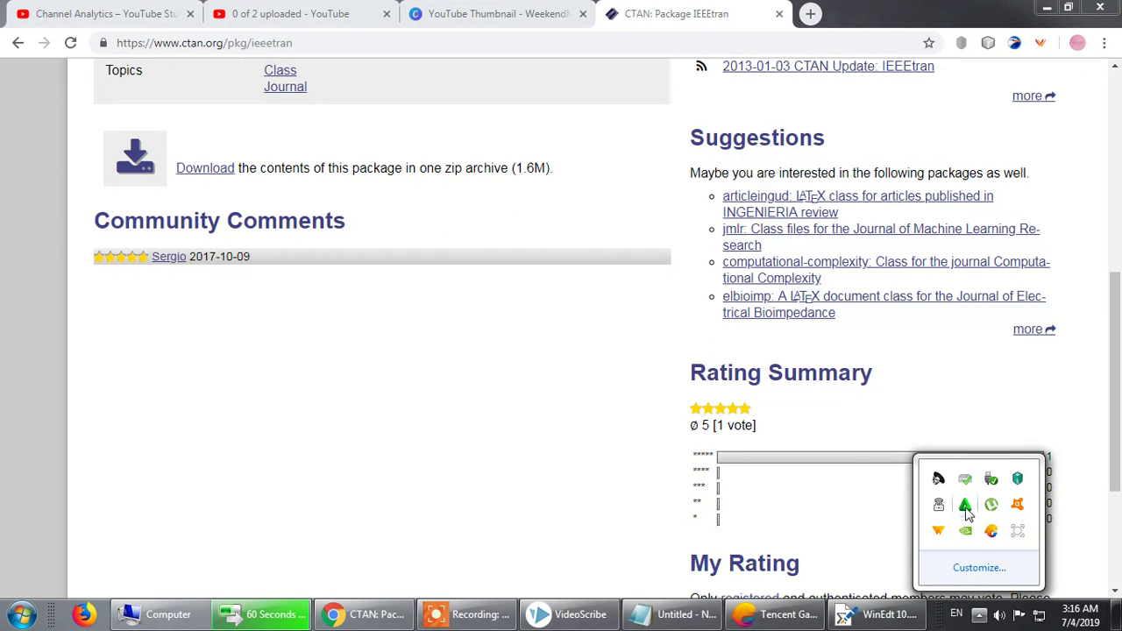
pyautogui.click(84, 473)
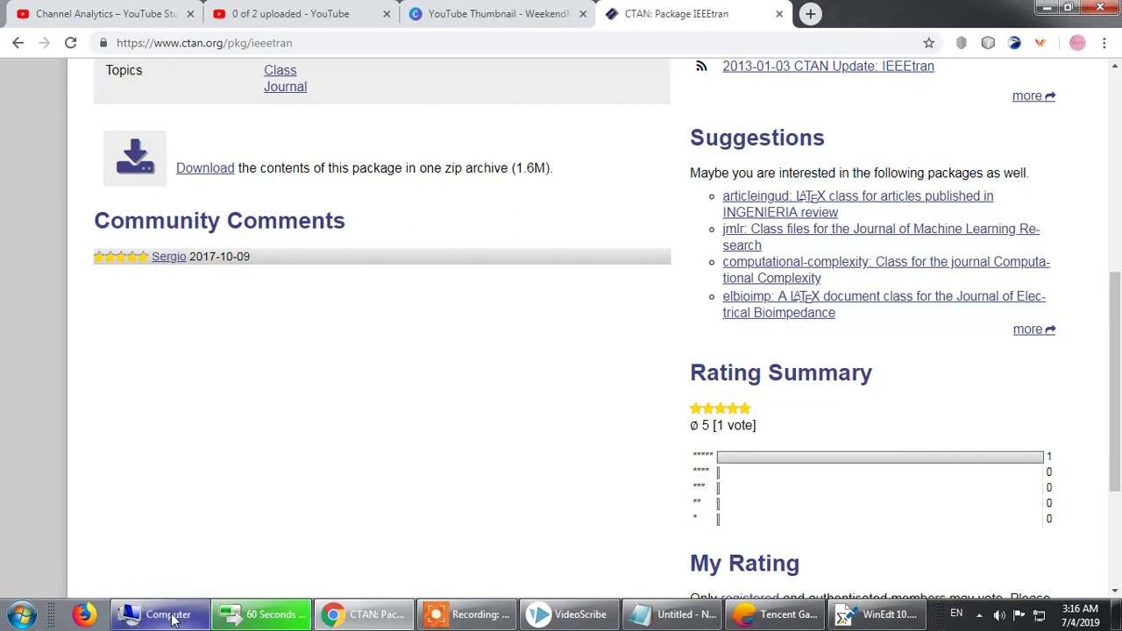
# Bring up the Computer window, maximize it and check the free space on the drives
pyautogui.moveTo(172, 619)
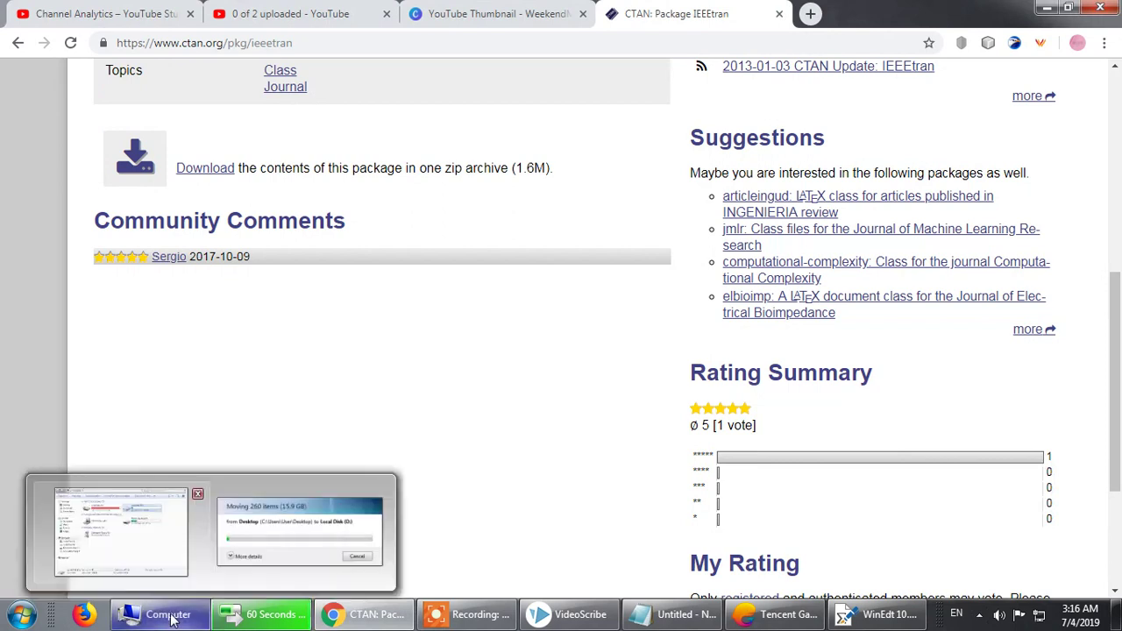
pyautogui.click(143, 542)
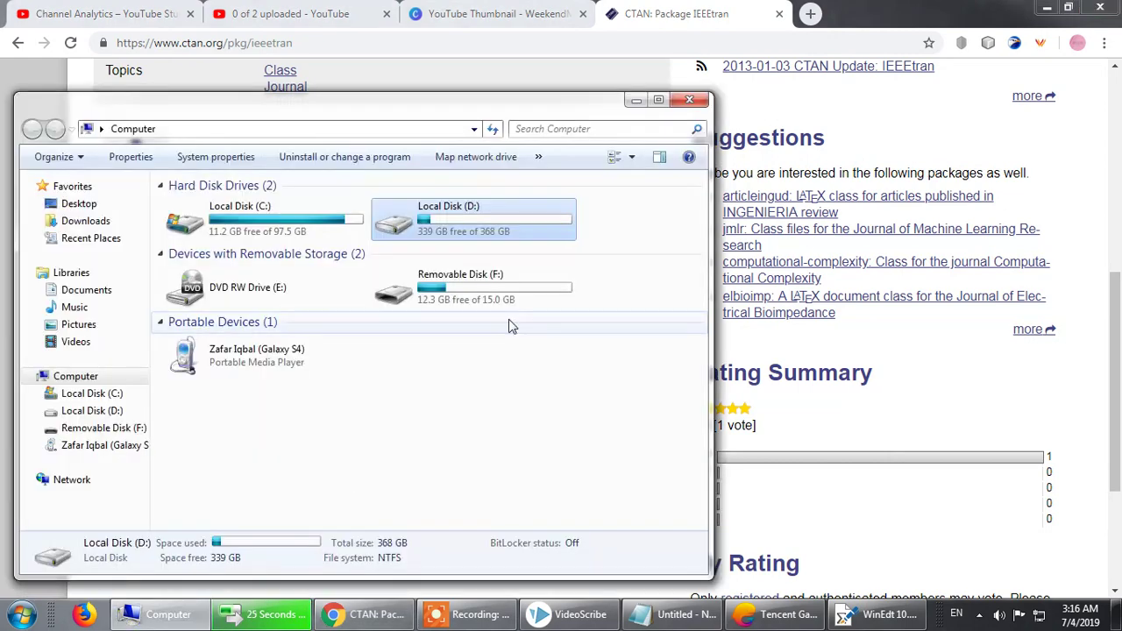
pyautogui.click(658, 99)
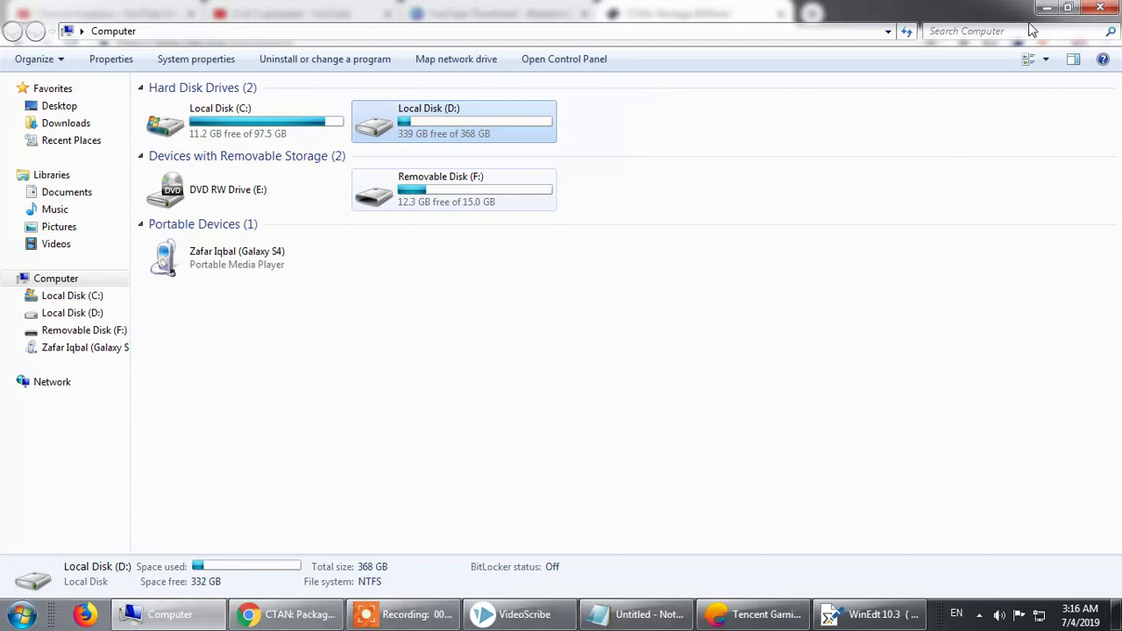
pyautogui.press('Down')
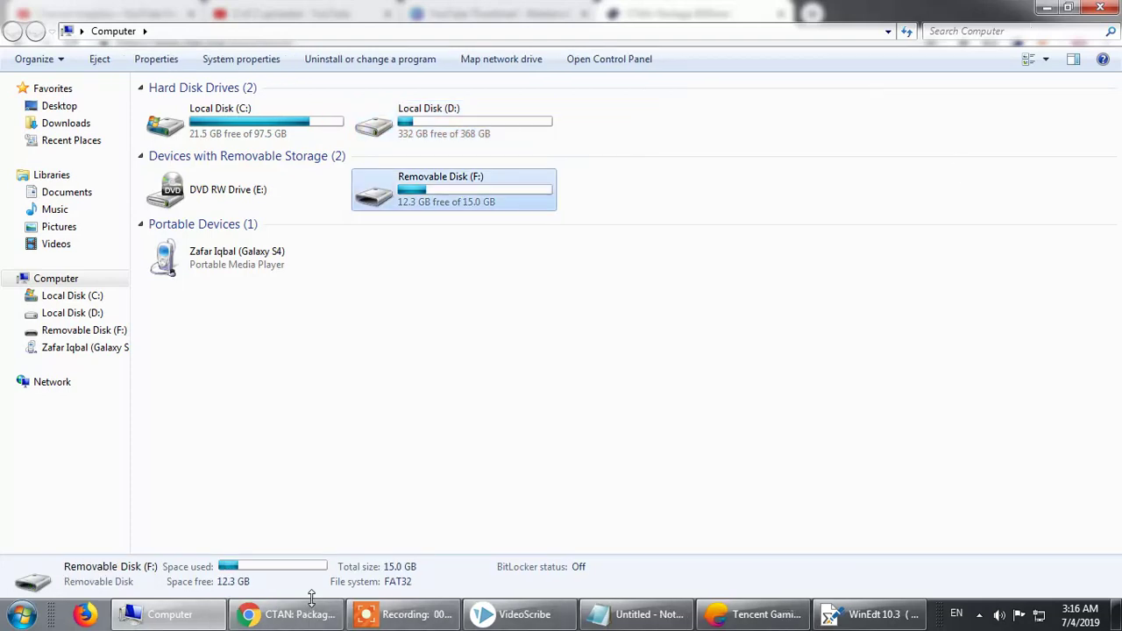
# Return to the CTAN page in Chrome and download IEEEtran.zip to the EGDownloads folder through EagleGet
pyautogui.click(298, 614)
pyautogui.scroll(3, 398, 451)
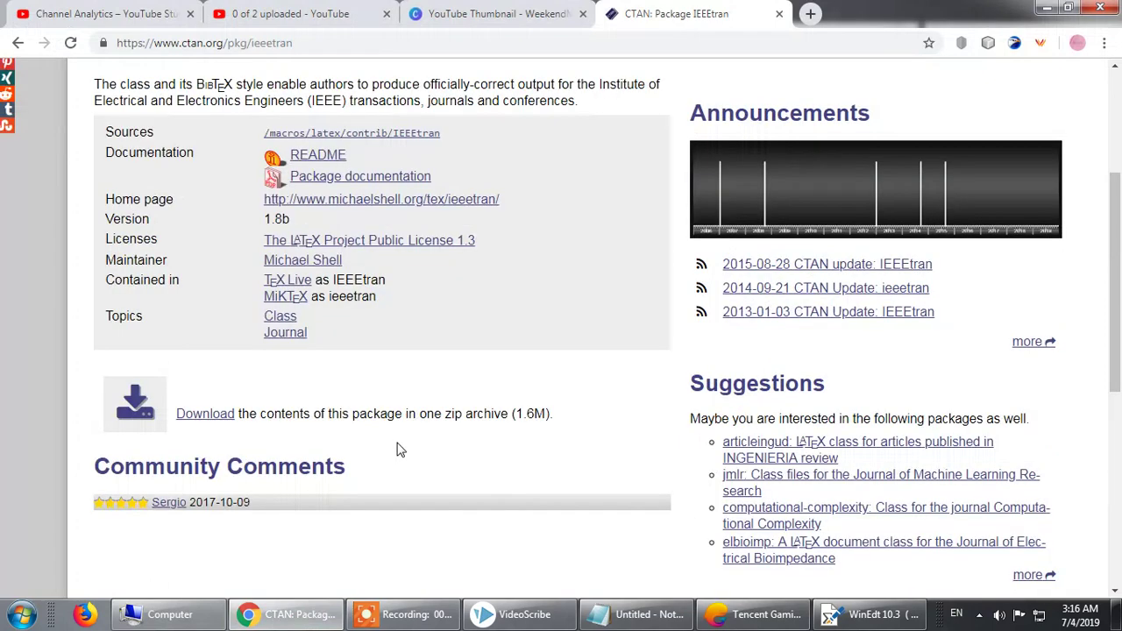
pyautogui.click(211, 419)
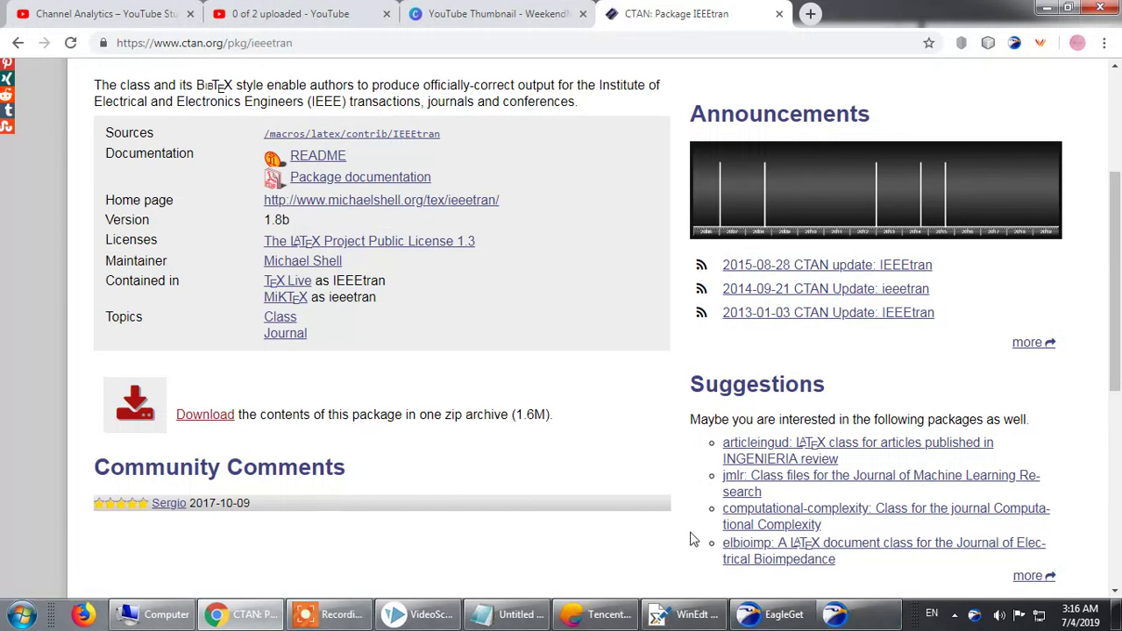
pyautogui.click(866, 621)
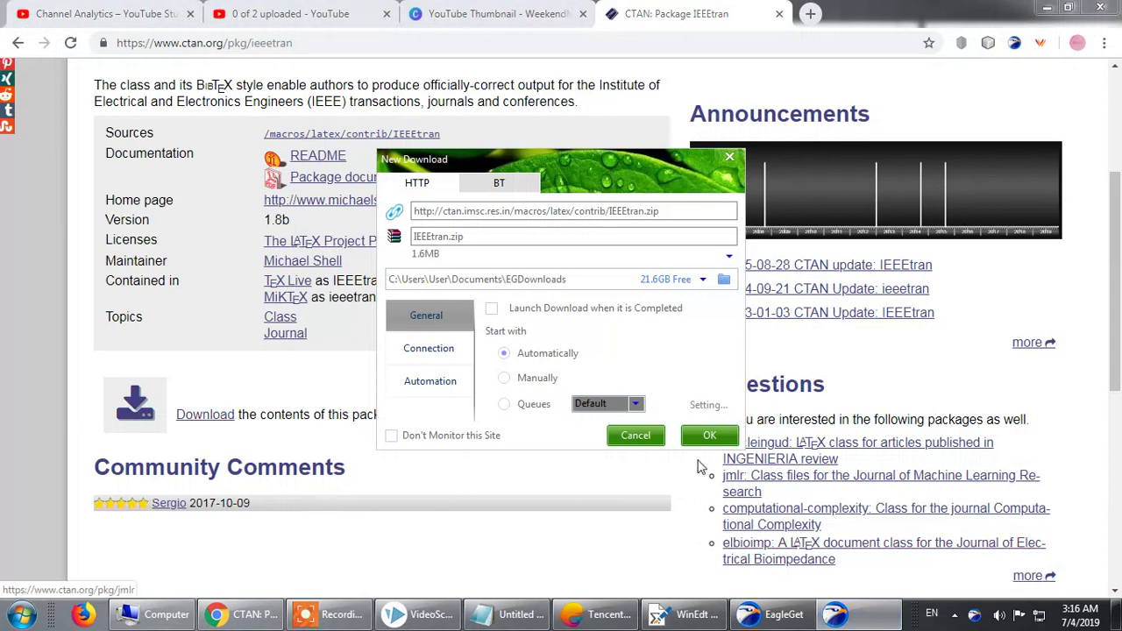
pyautogui.click(709, 438)
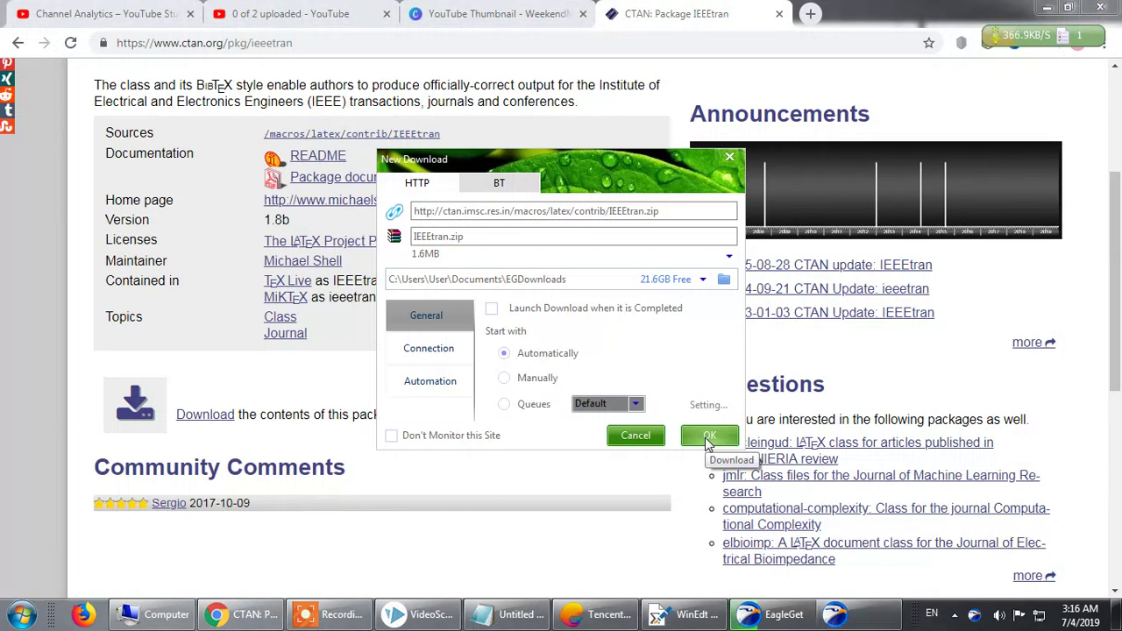
# Open the folder containing the completed IEEEtran.zip download and copy the archive
pyautogui.click(787, 617)
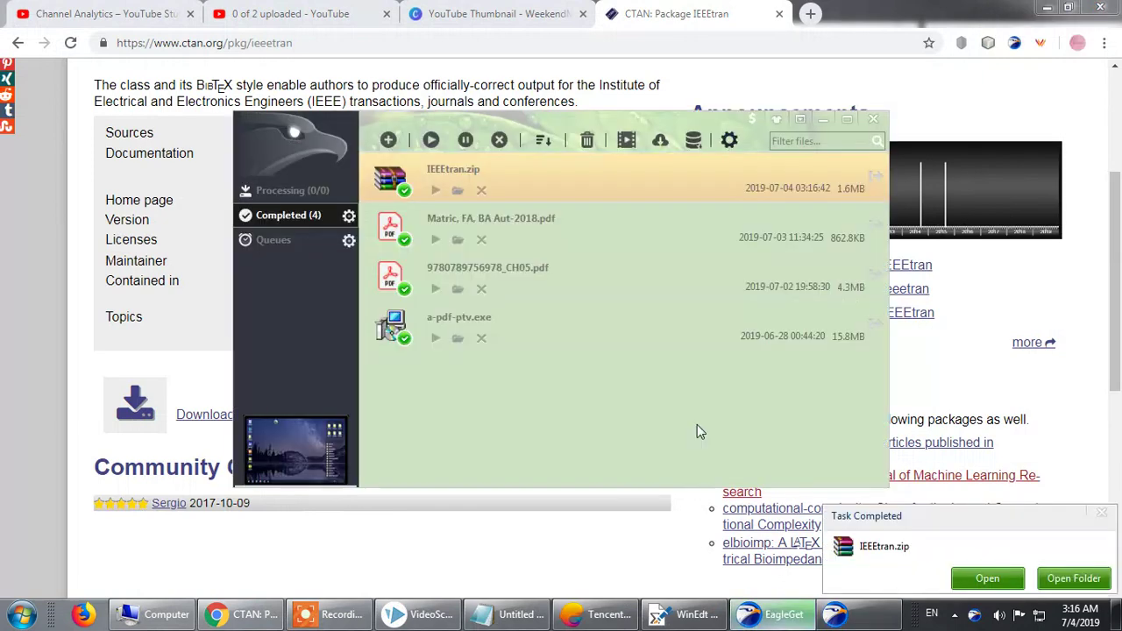
pyautogui.click(1068, 579)
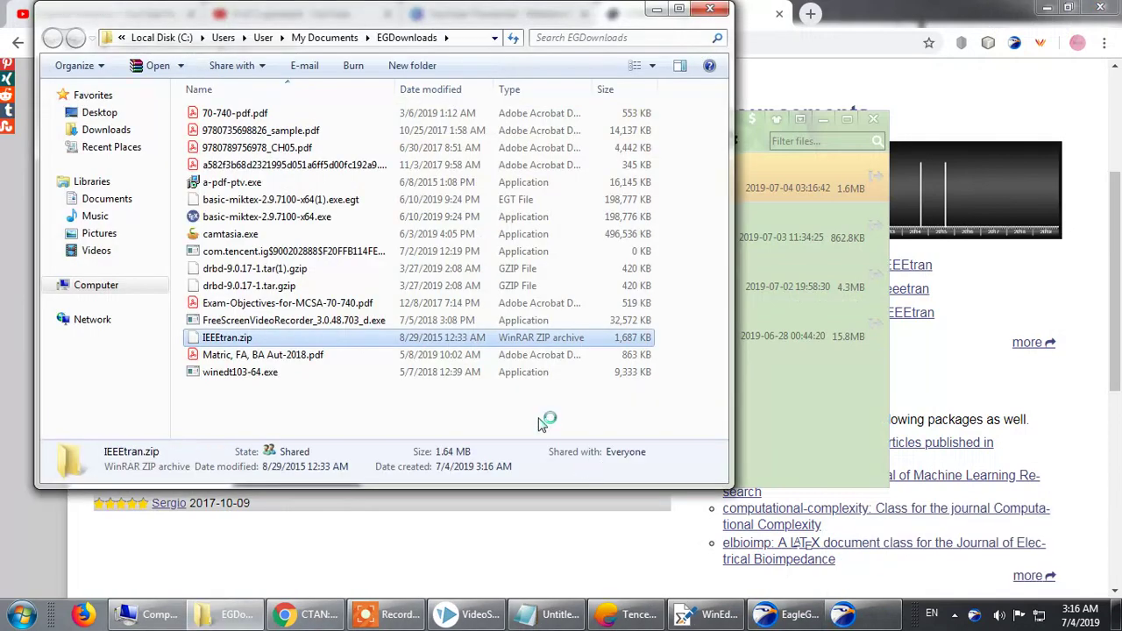
pyautogui.rightClick(243, 337)
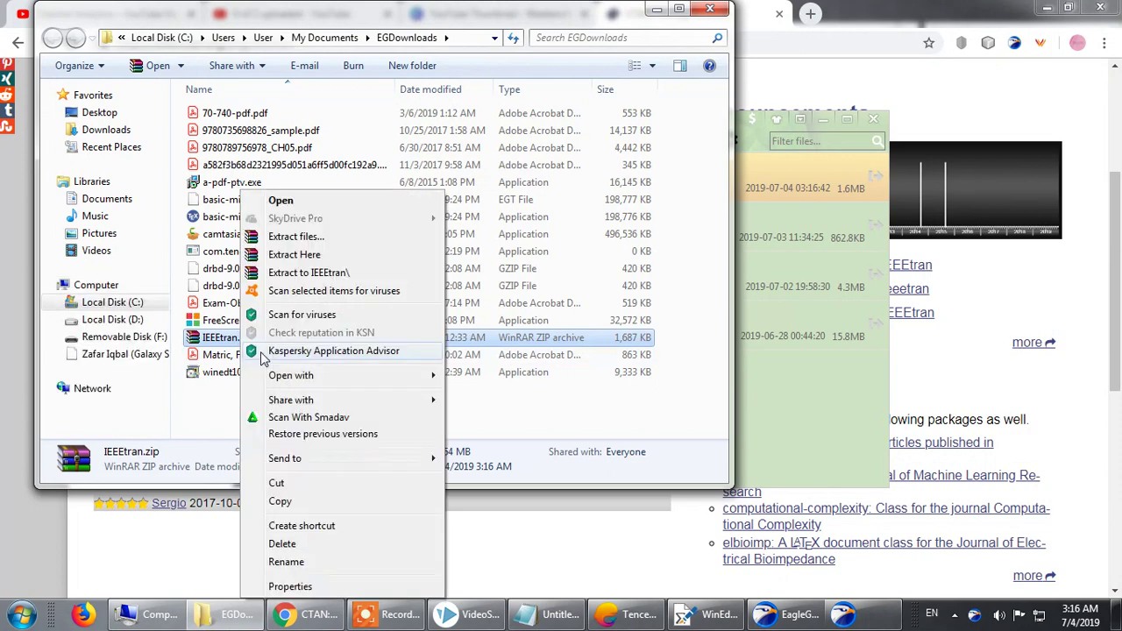
pyautogui.click(280, 501)
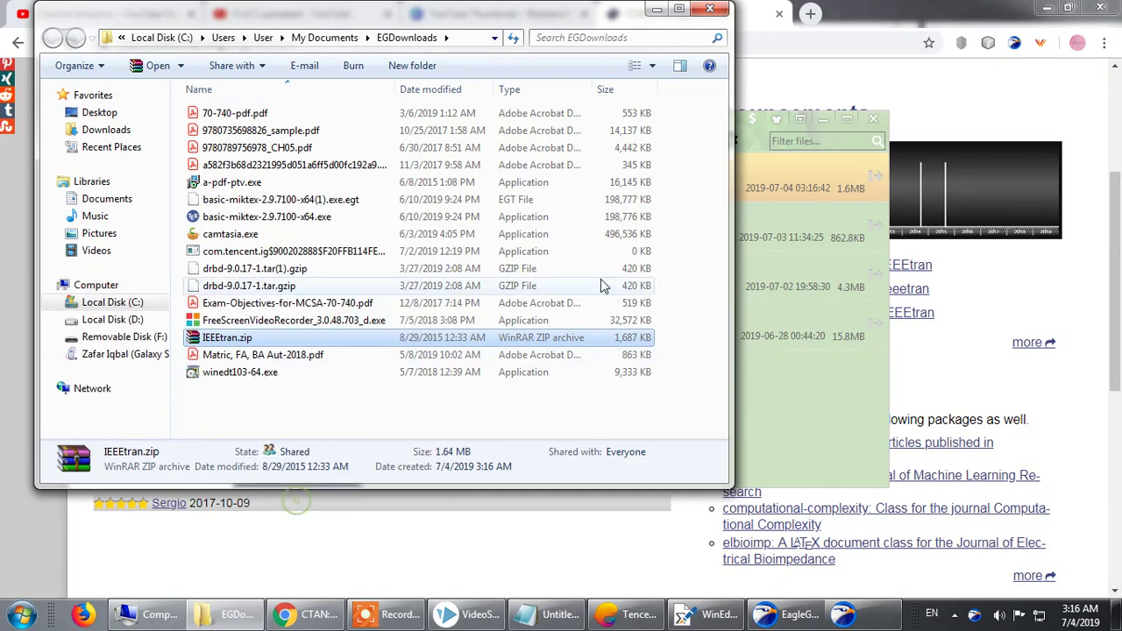
# Cancel the duplicate IEEEtran.zip download and minimize the open windows to reach the desktop
pyautogui.click(656, 8)
pyautogui.click(826, 130)
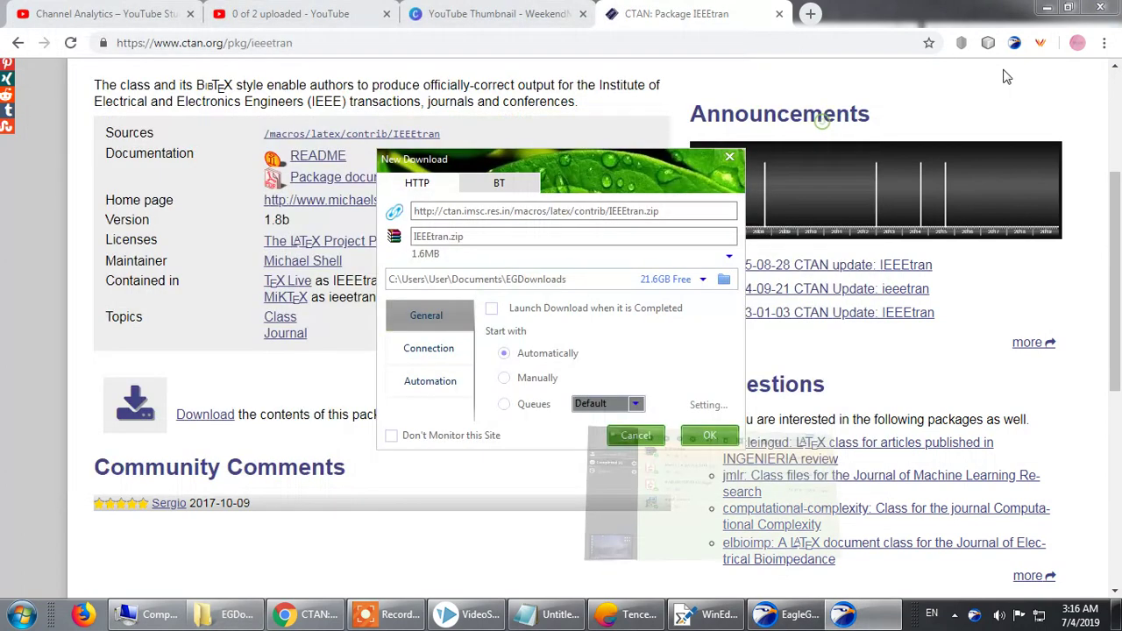
pyautogui.click(635, 436)
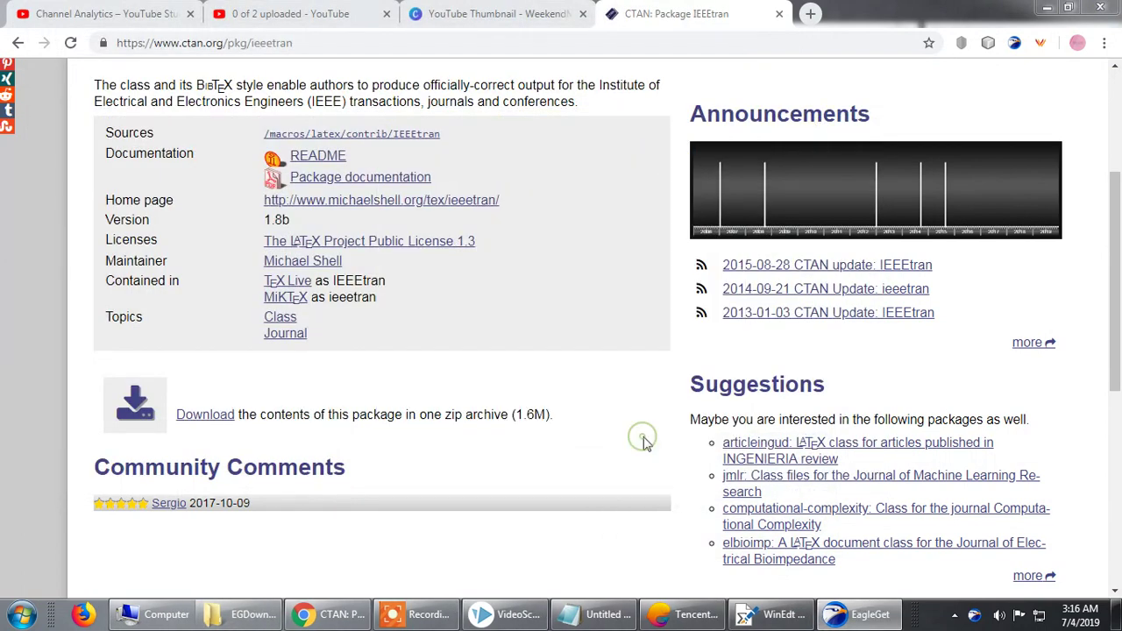
pyautogui.click(1046, 7)
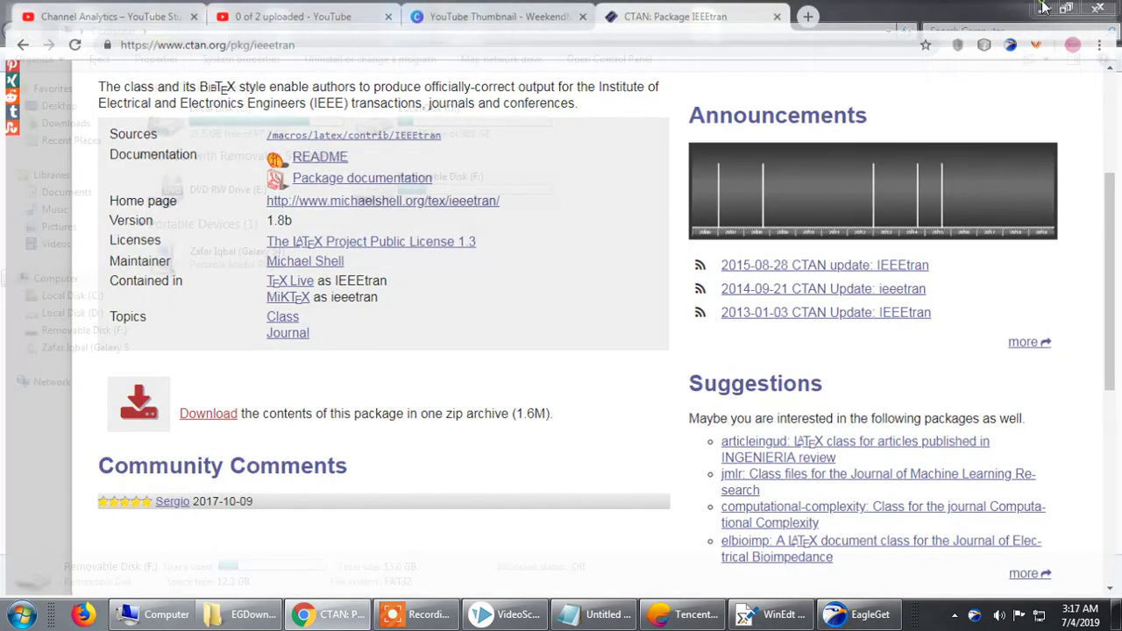
pyautogui.click(1046, 7)
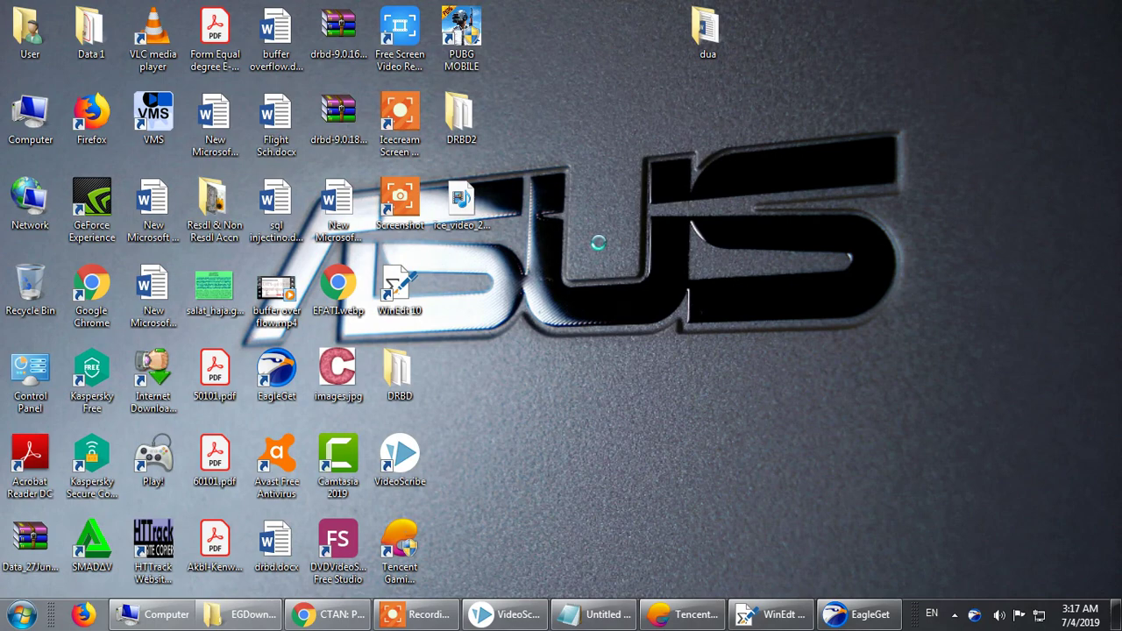
# Try to paste the copied IEEEtran.zip onto the desktop
pyautogui.rightClick(598, 243)
pyautogui.click(640, 316)
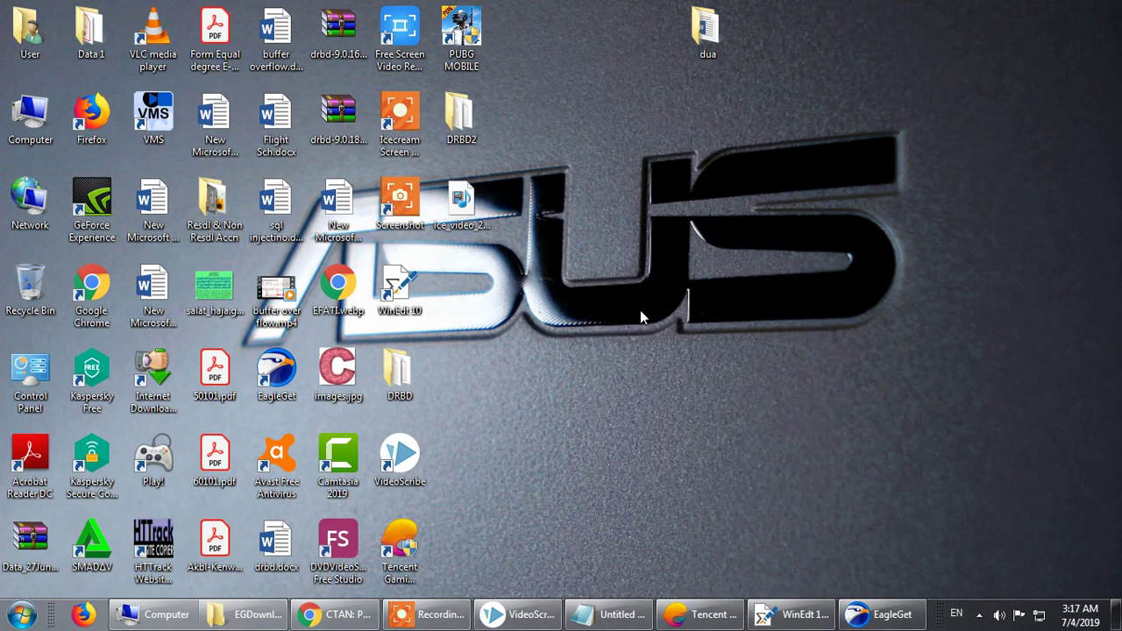
pyautogui.click(647, 396)
pyautogui.click(656, 391)
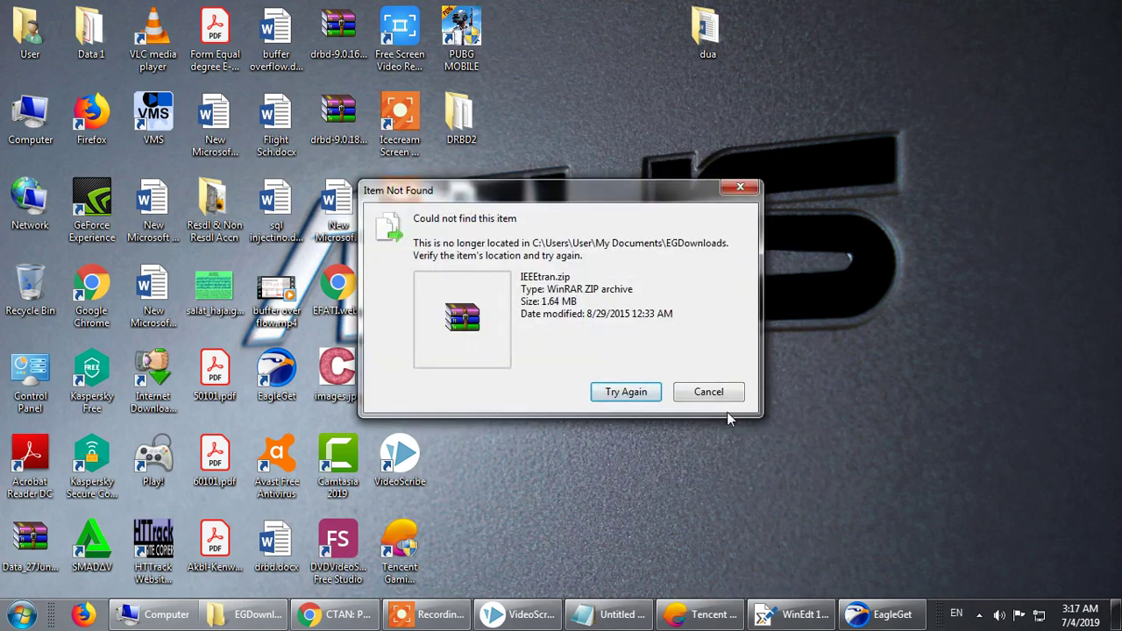
pyautogui.click(708, 392)
# Look for IEEEtran.zip in the EGDownloads folder, opening its download location from EagleGet's completed list
pyautogui.click(874, 616)
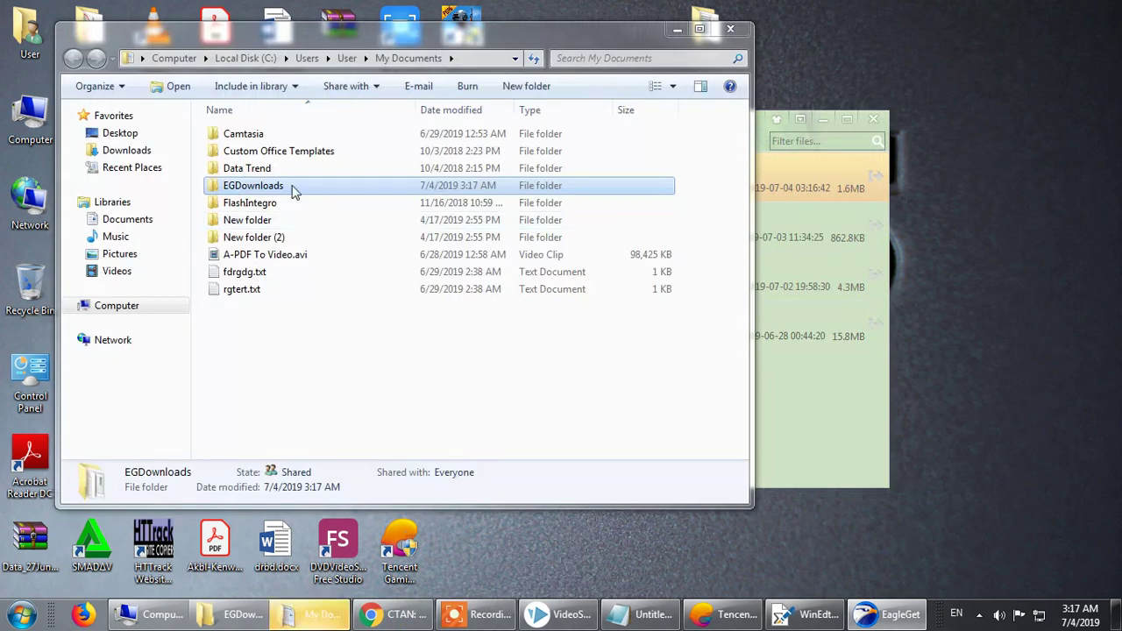
pyautogui.doubleClick(294, 187)
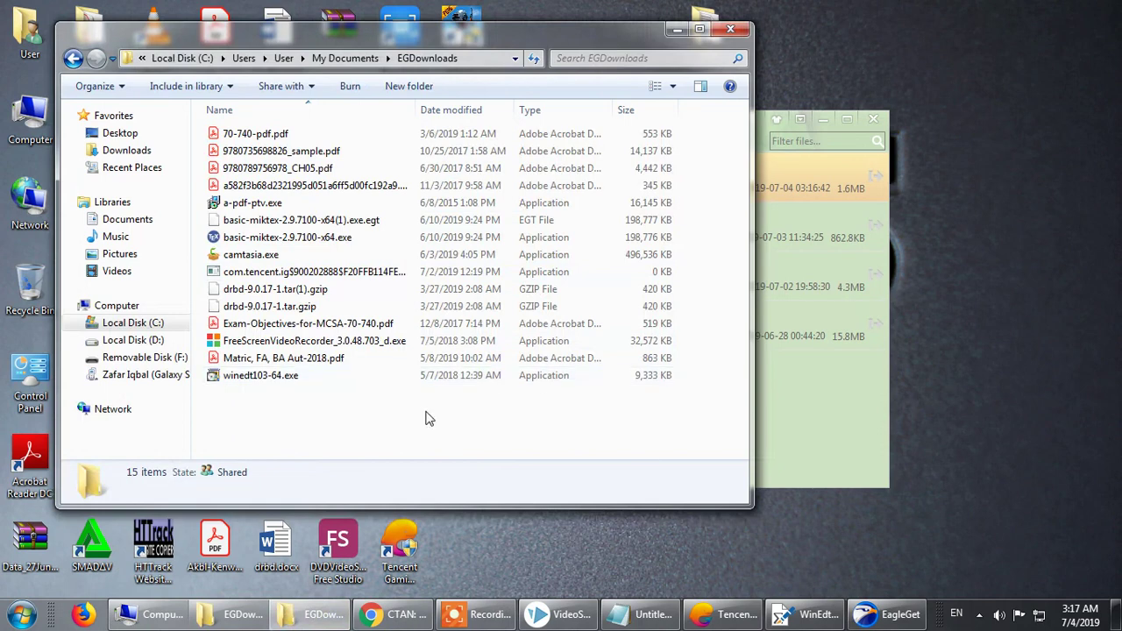
pyautogui.click(811, 413)
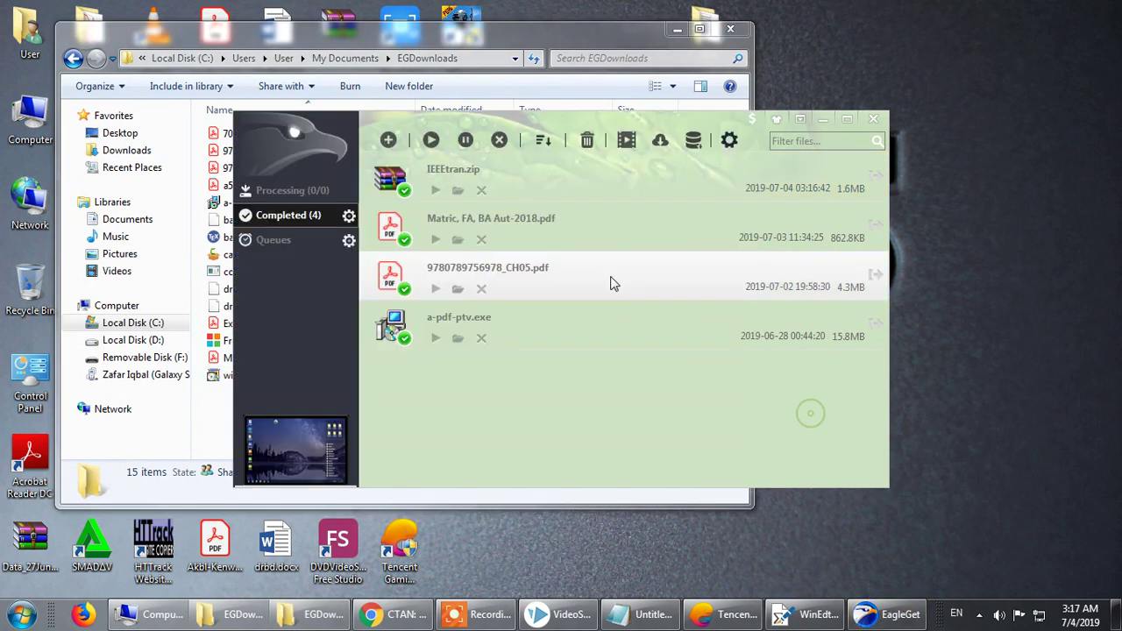
pyautogui.click(457, 190)
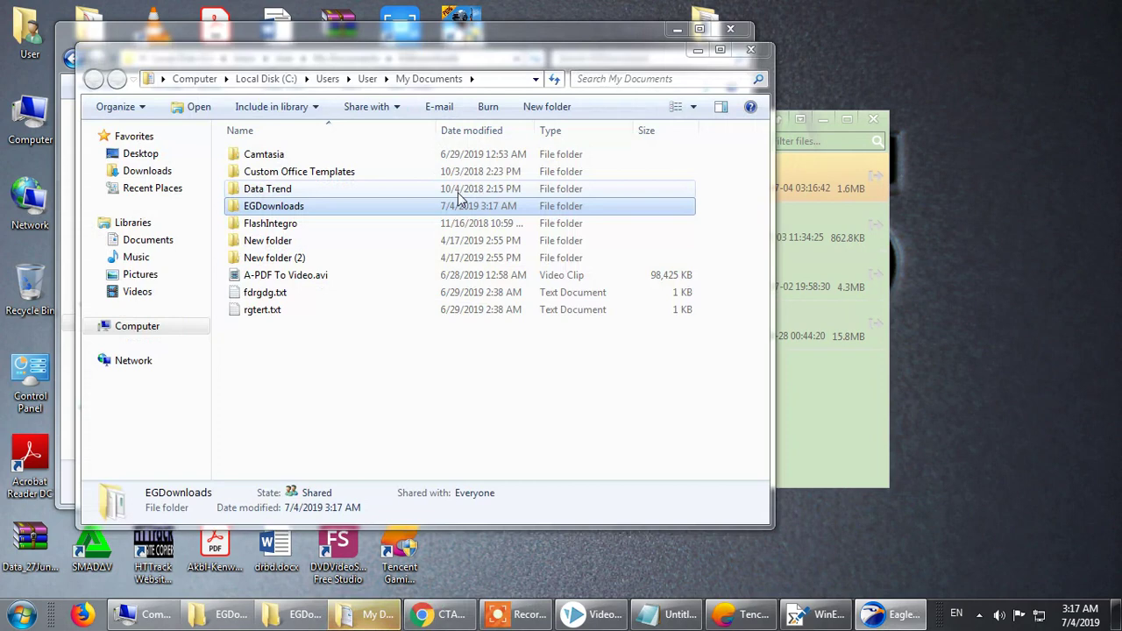
pyautogui.click(697, 51)
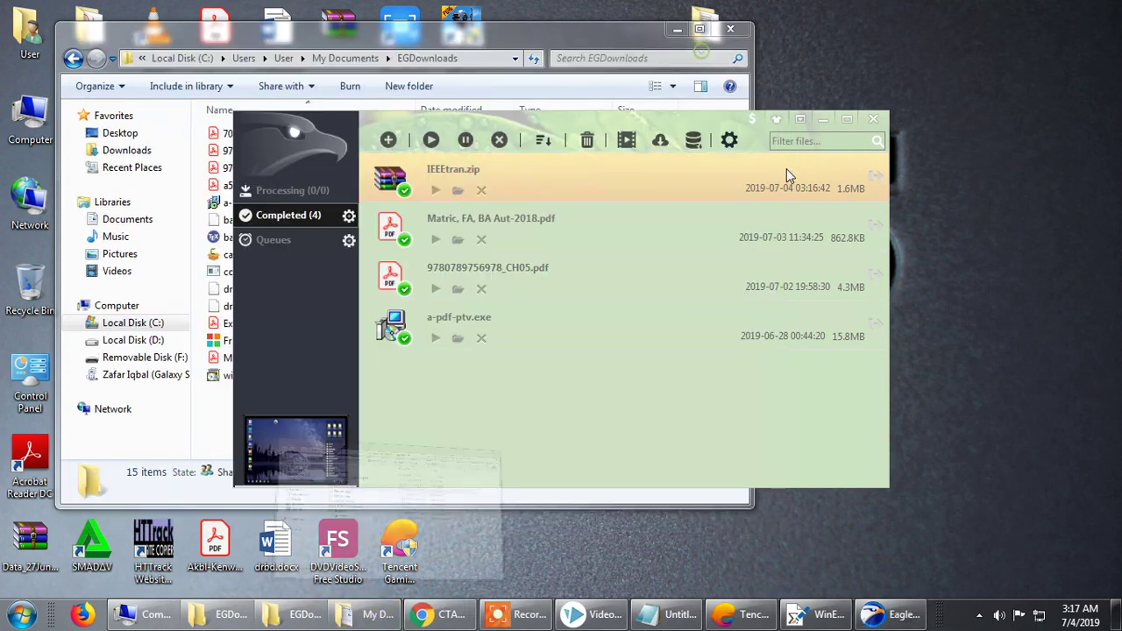
# Get EagleGet and the EGDownloads window out of the way and refresh the desktop
pyautogui.click(800, 119)
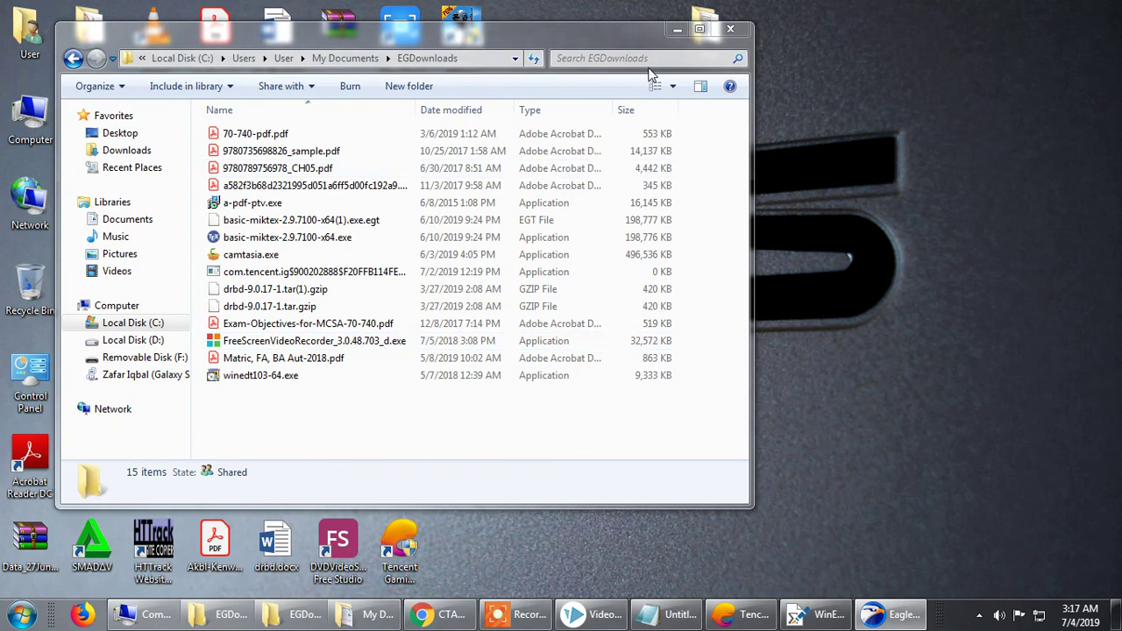
pyautogui.click(677, 29)
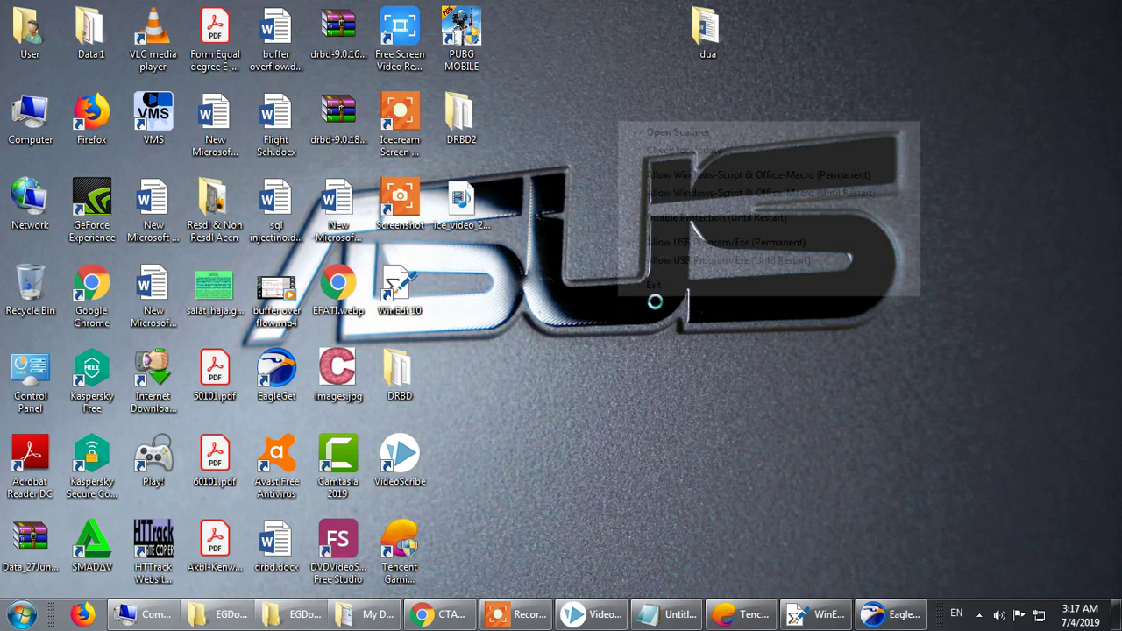
pyautogui.rightClick(654, 301)
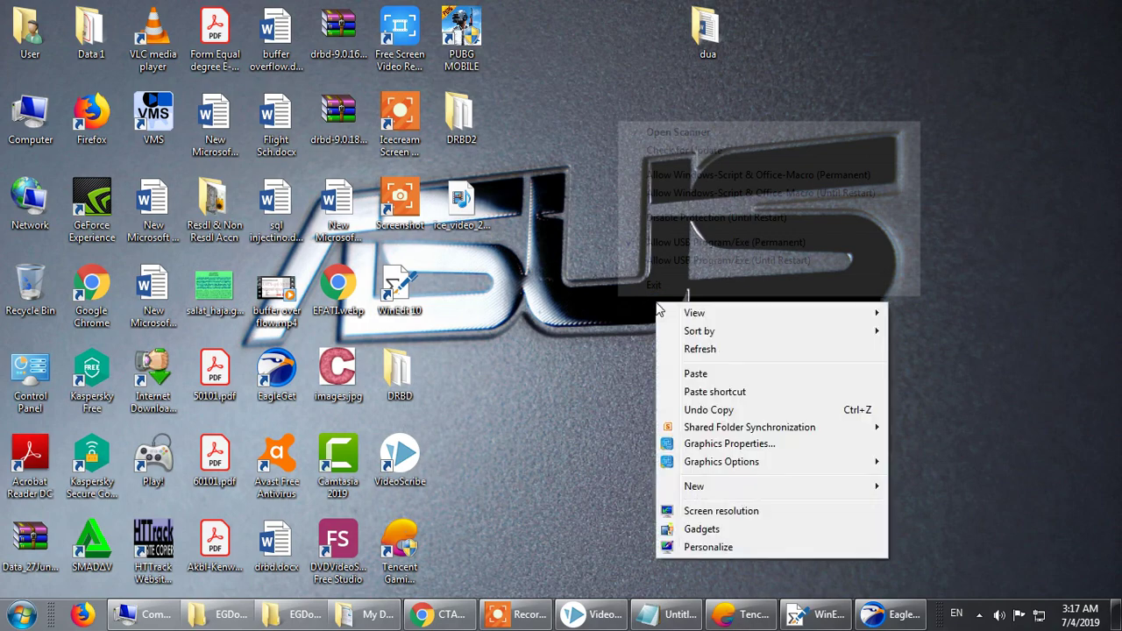
pyautogui.click(686, 347)
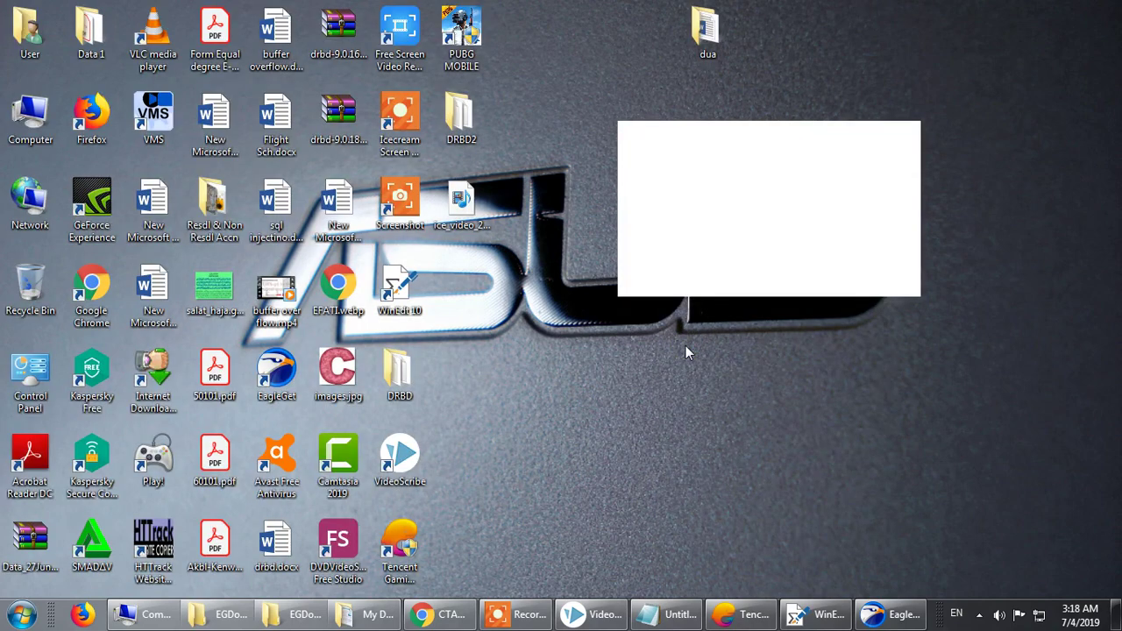
# Close both EGDownloads folder windows and the My Documents window
pyautogui.click(299, 616)
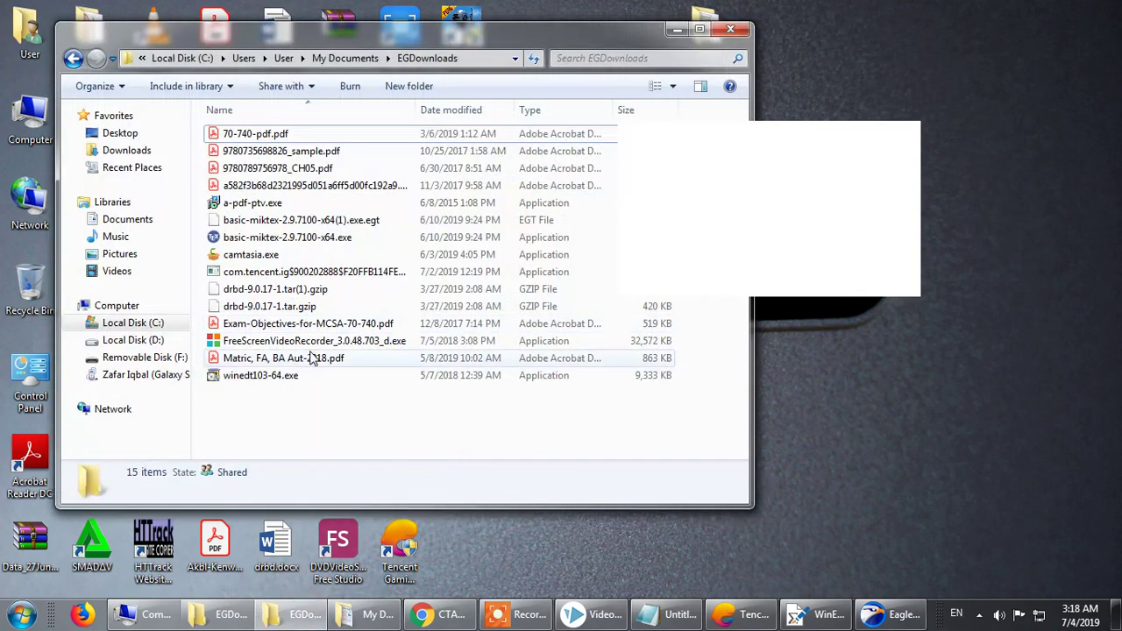
pyautogui.click(731, 29)
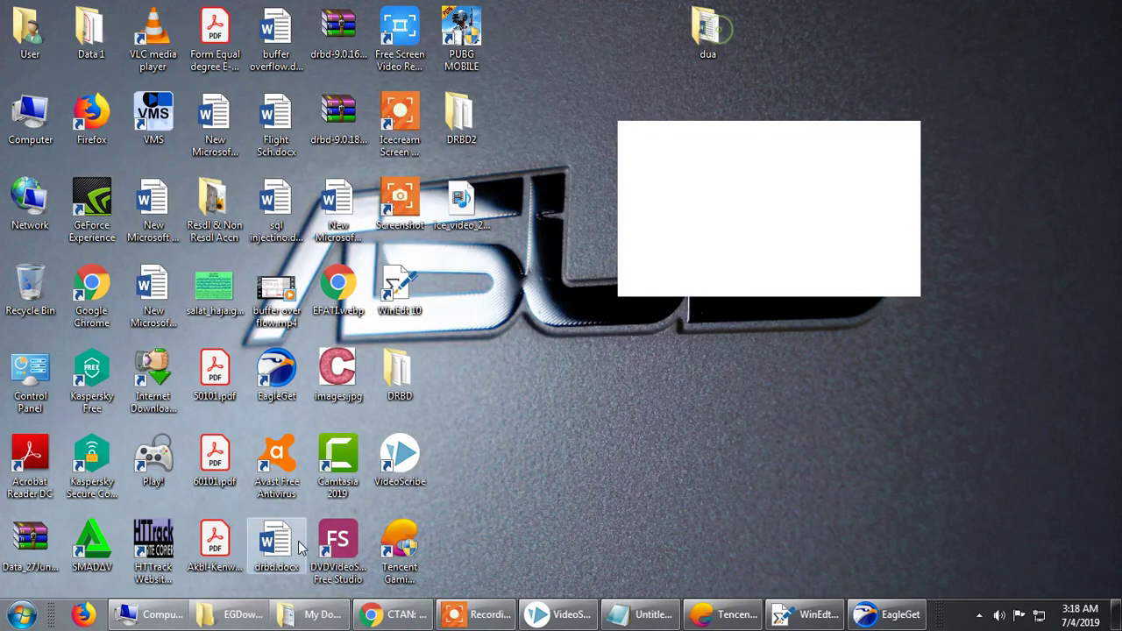
pyautogui.click(234, 615)
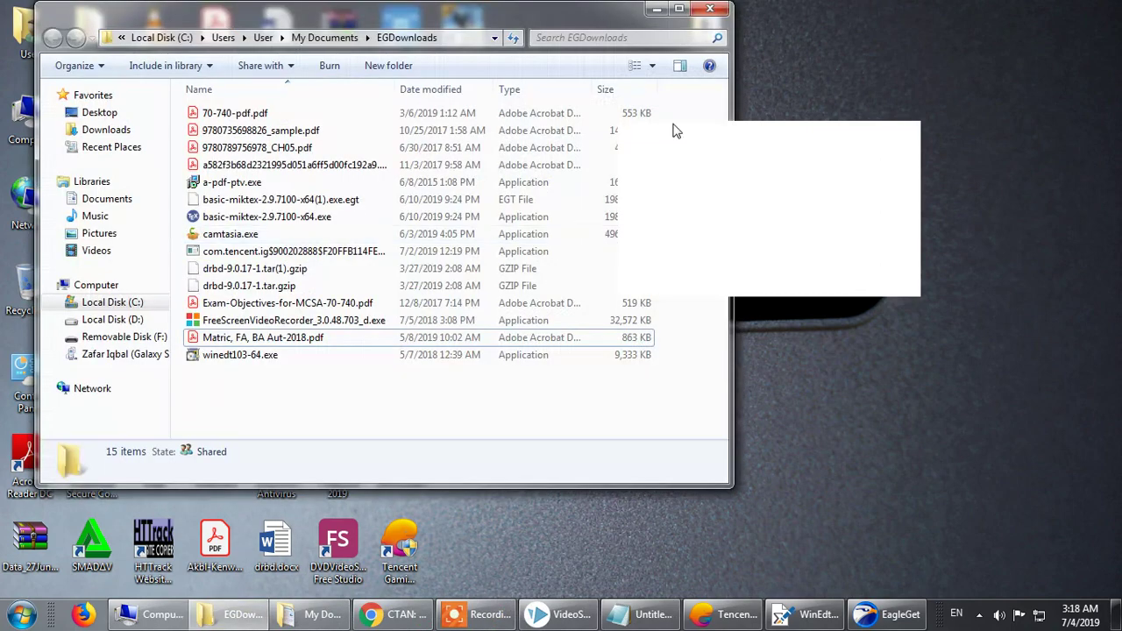
pyautogui.click(709, 9)
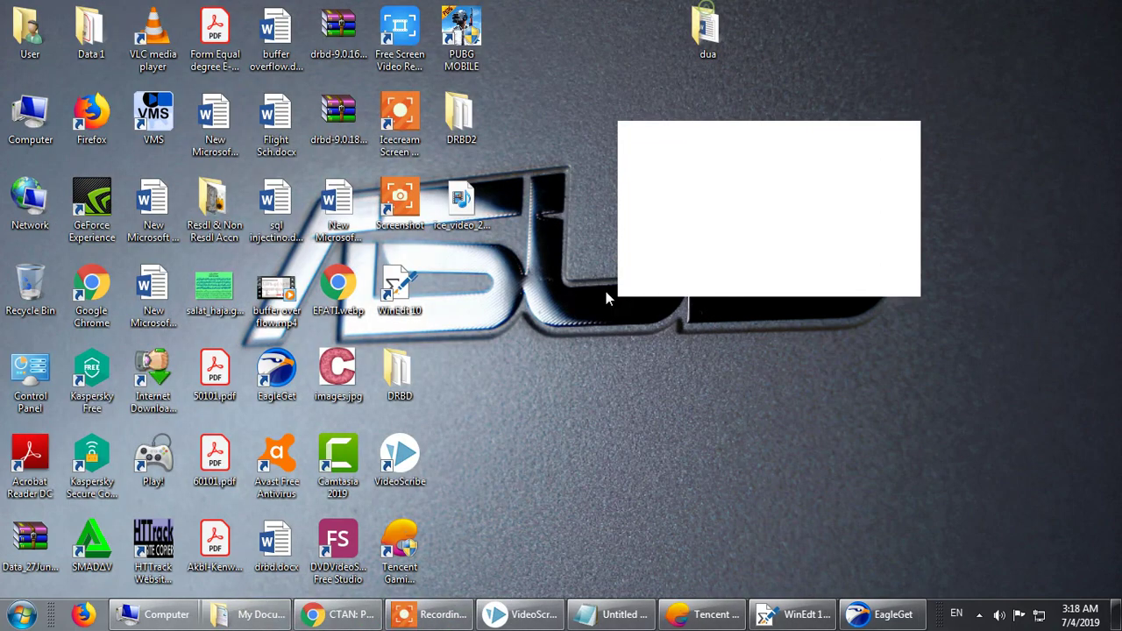
pyautogui.click(257, 613)
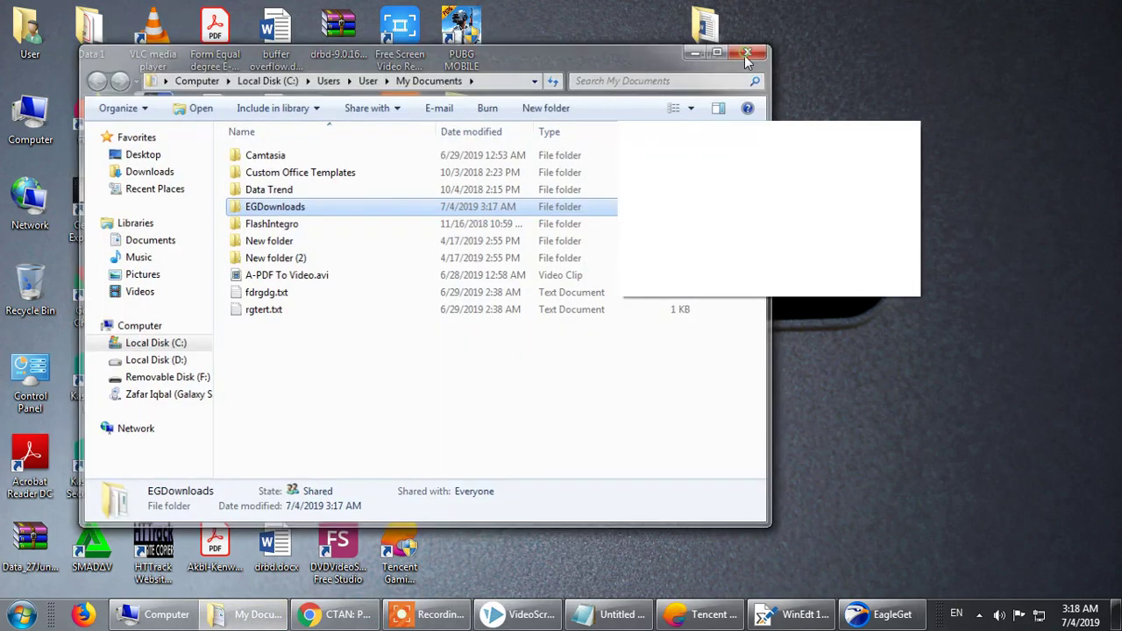
pyautogui.click(747, 53)
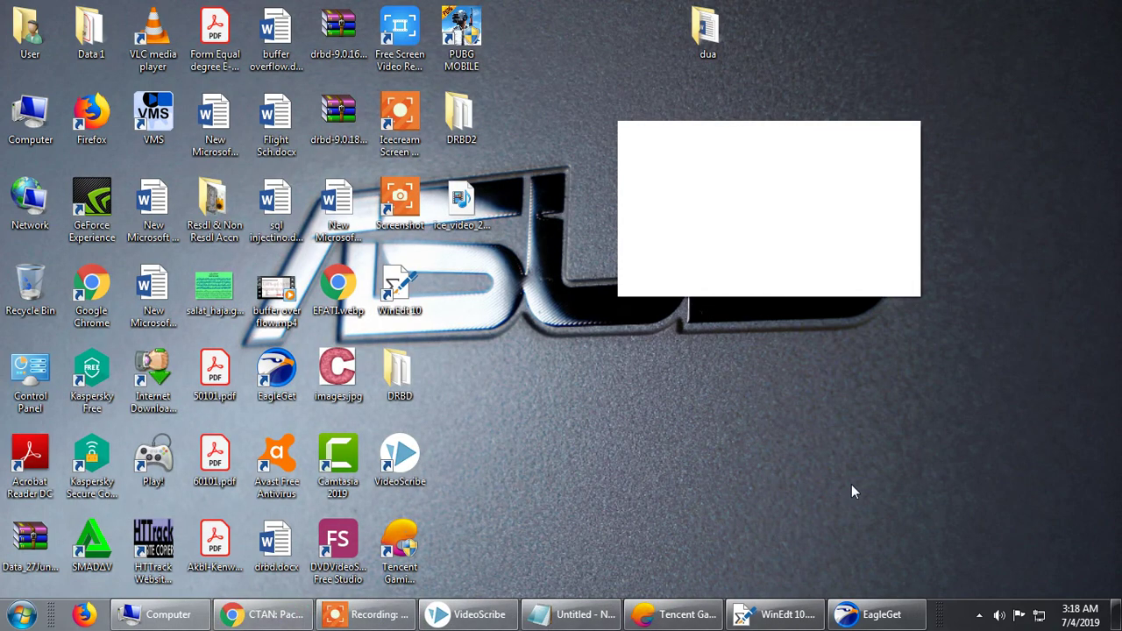
# Try to open IEEEtran.zip from EagleGet's completed downloads
pyautogui.click(885, 616)
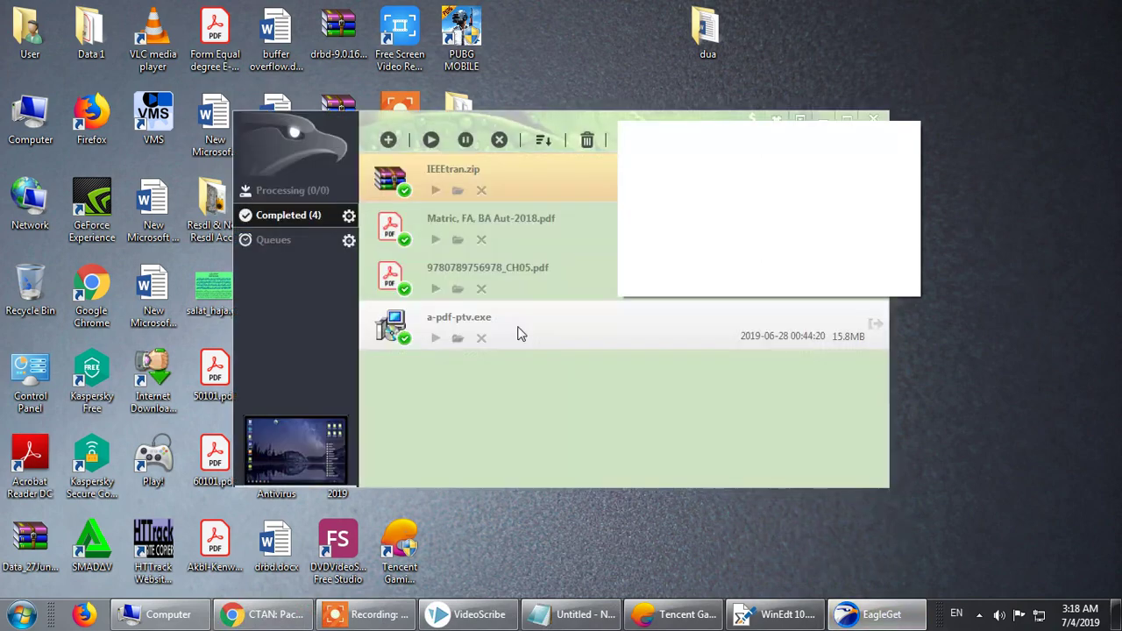
pyautogui.click(438, 192)
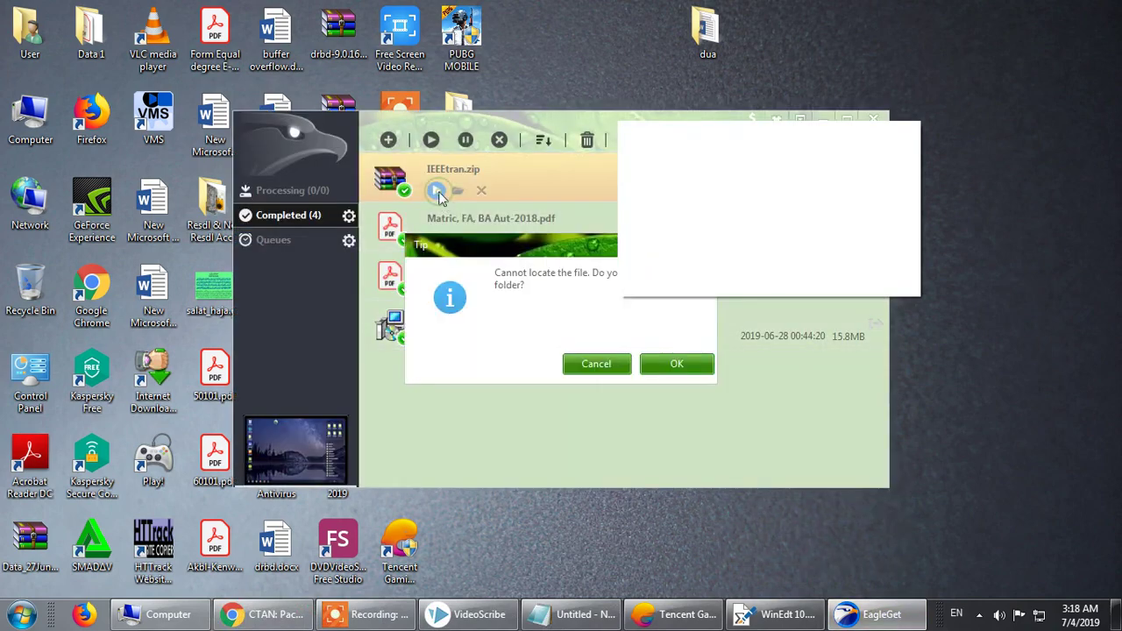
pyautogui.click(579, 361)
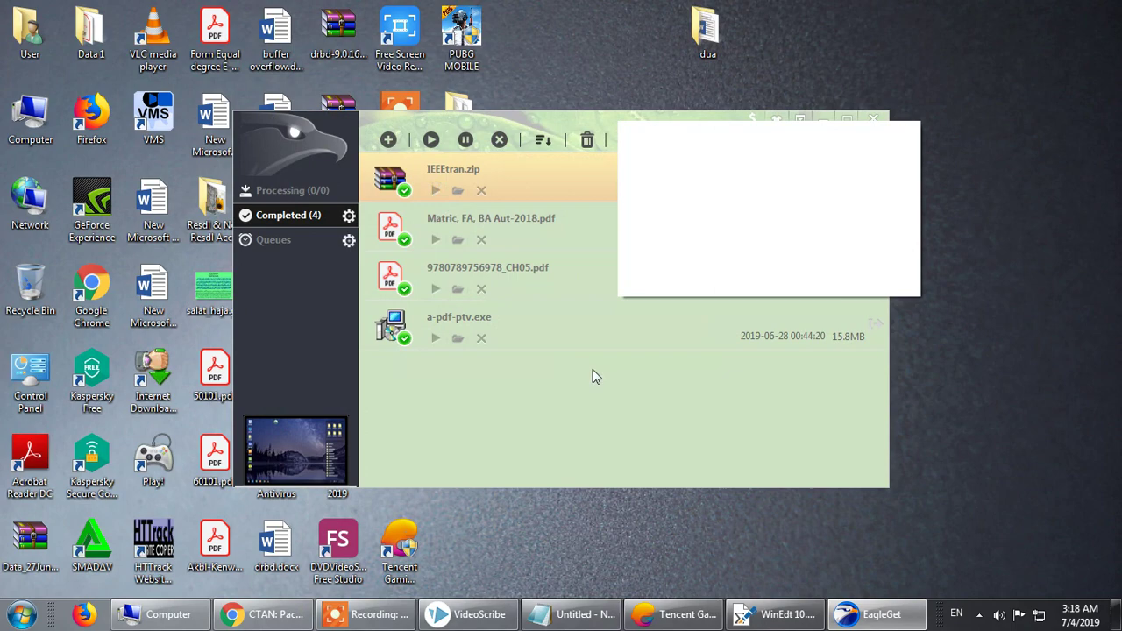
# Download IEEEtran.zip again from the CTAN package page into EGDownloads and bring up its containing folder
pyautogui.click(261, 614)
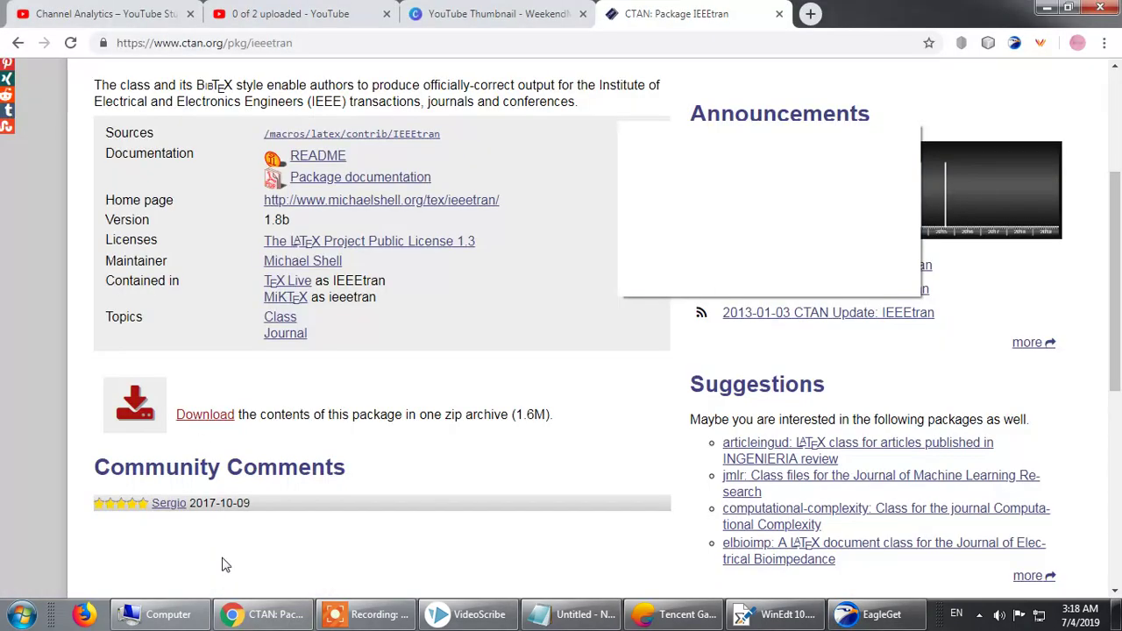
pyautogui.click(208, 422)
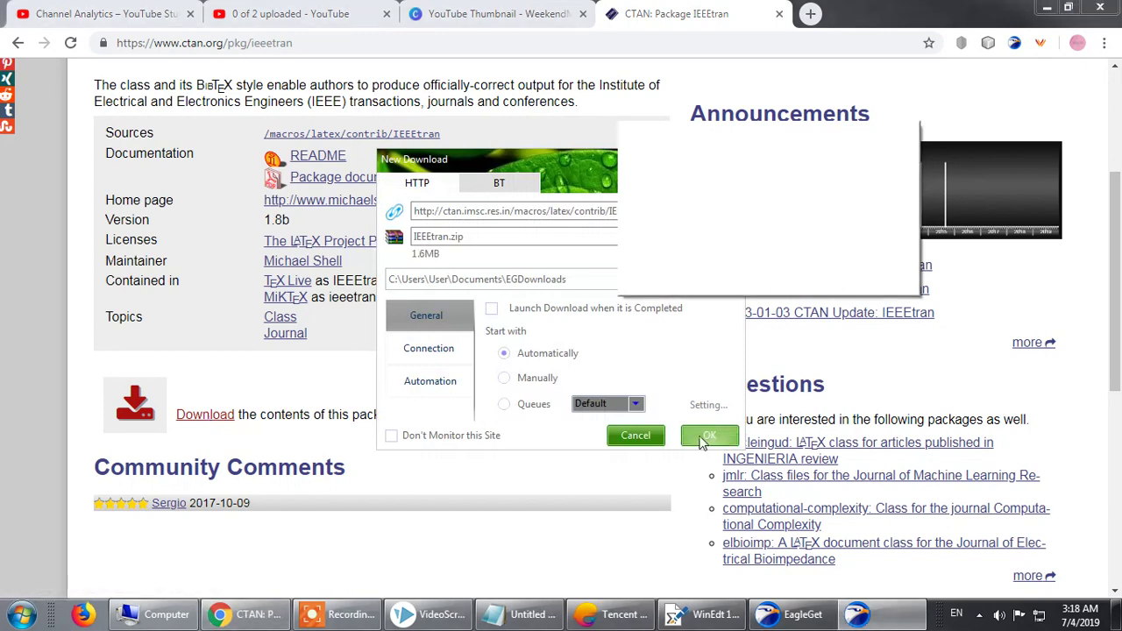
pyautogui.click(706, 439)
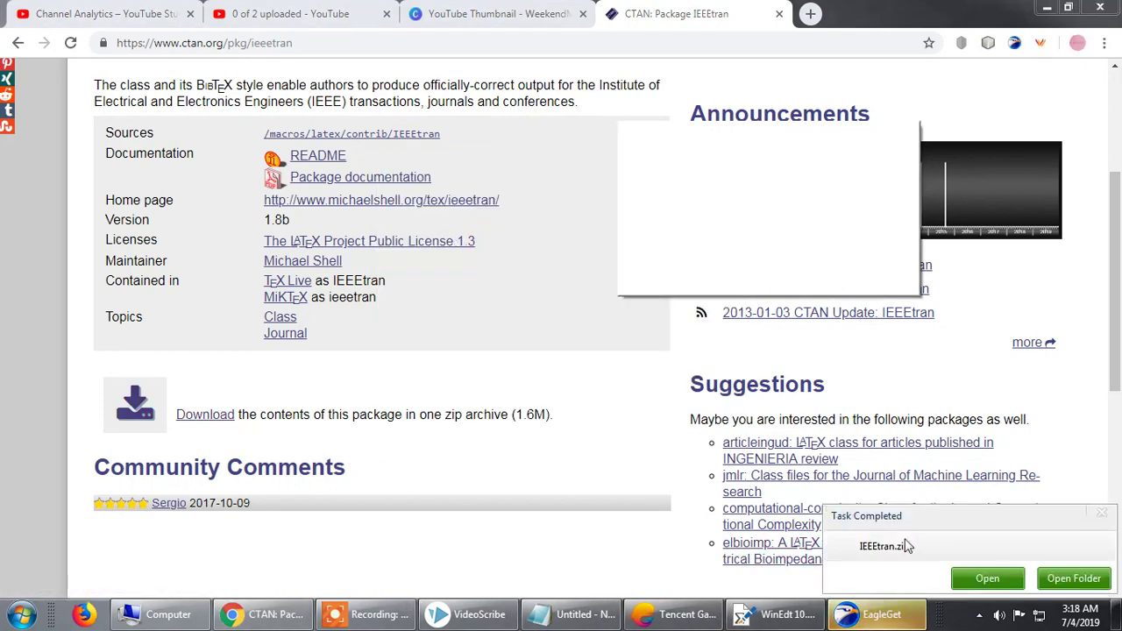
pyautogui.click(1066, 583)
pyautogui.click(1066, 582)
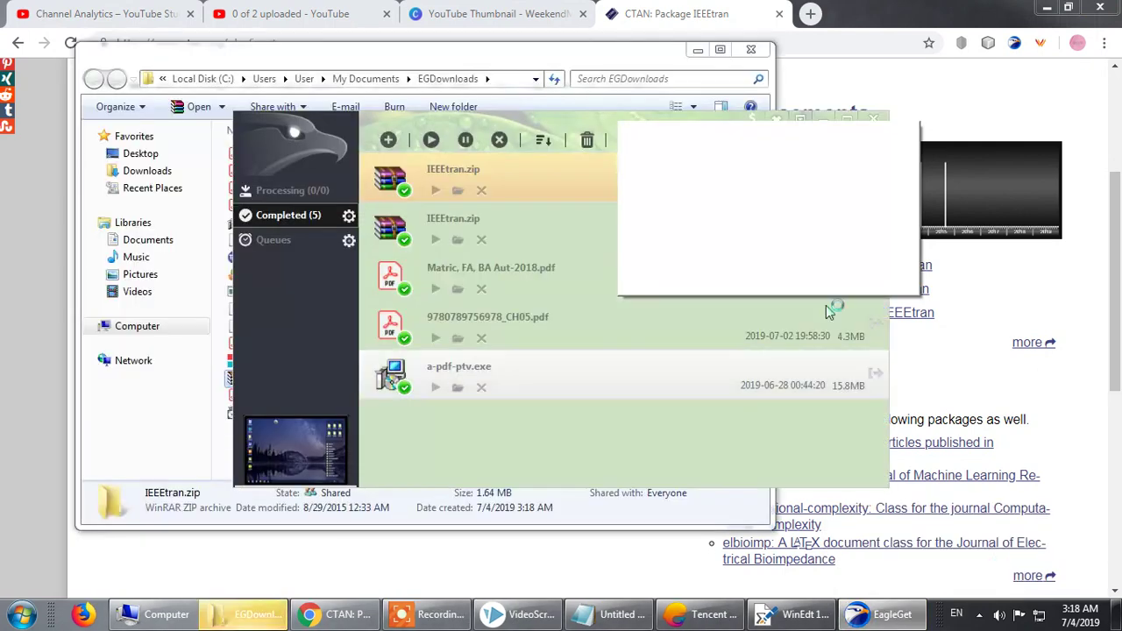
pyautogui.click(614, 61)
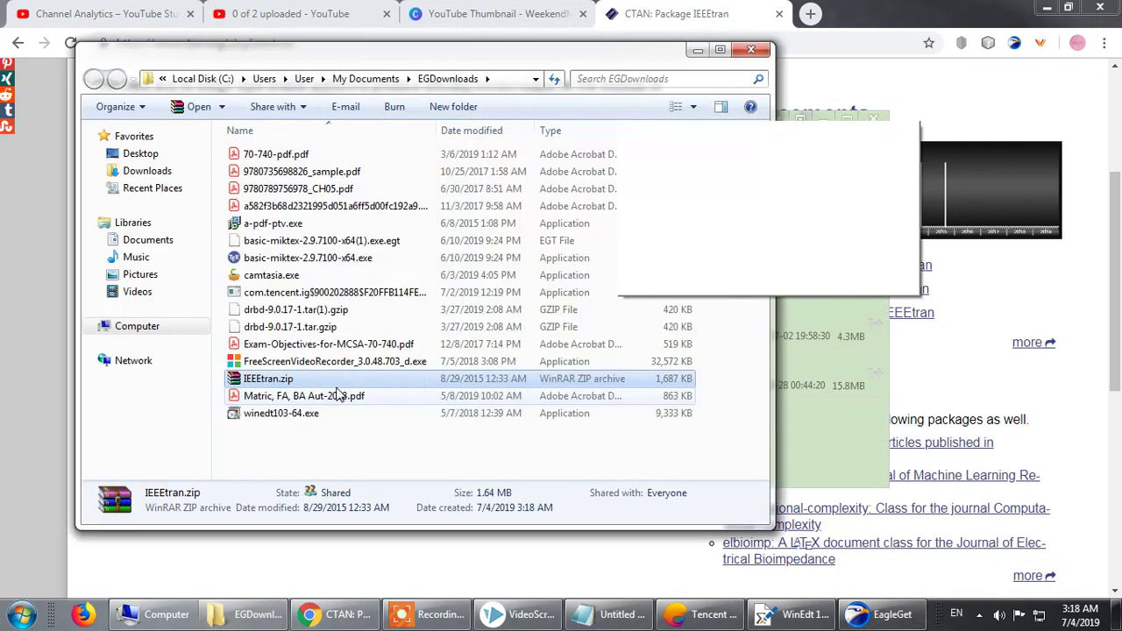
pyautogui.rightClick(287, 386)
pyautogui.moveTo(340, 405)
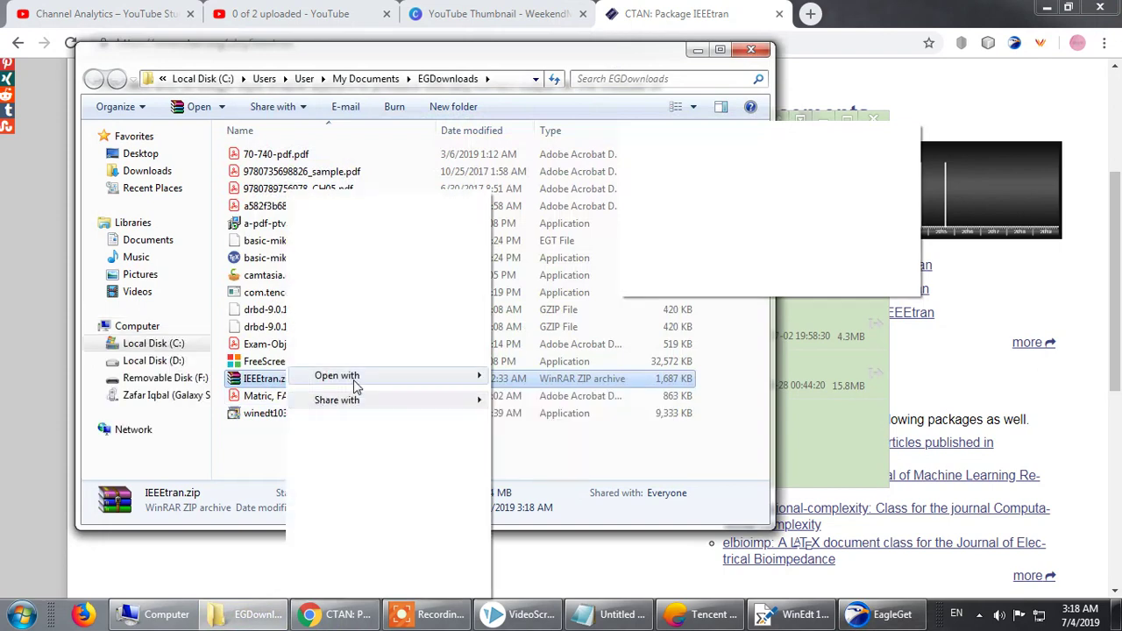
pyautogui.moveTo(358, 386)
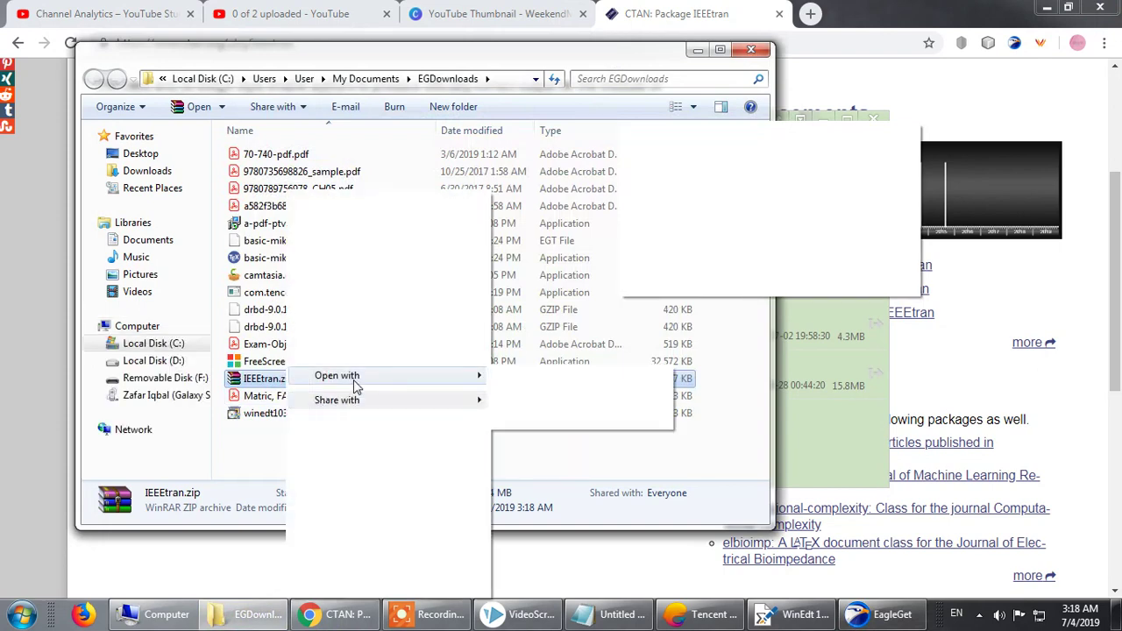
pyautogui.click(255, 379)
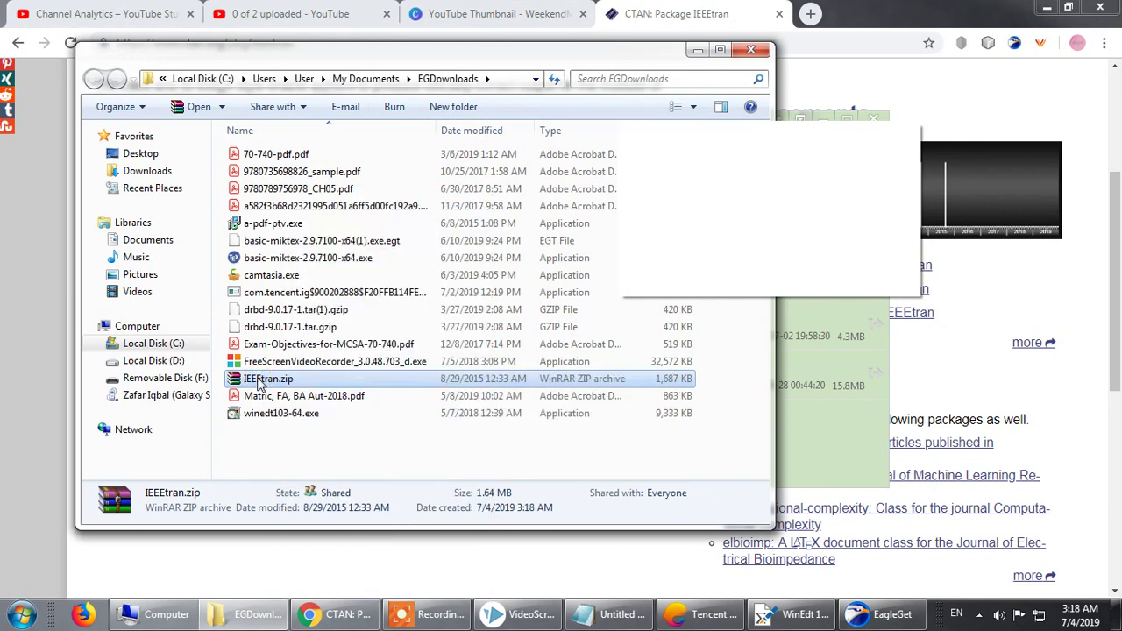
pyautogui.rightClick(257, 382)
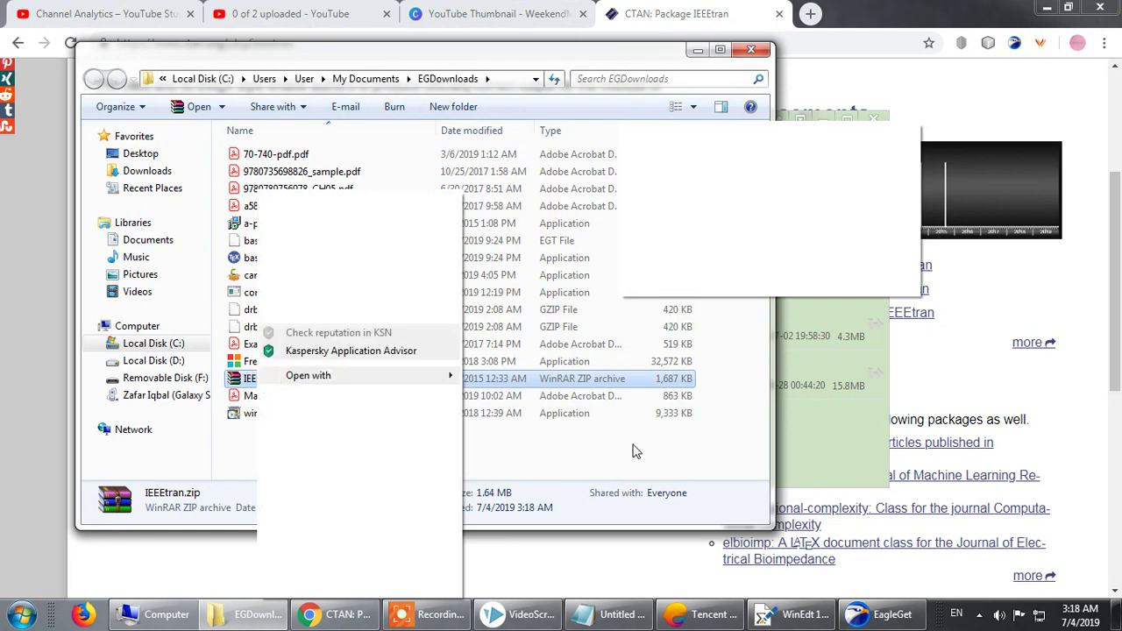
pyautogui.click(605, 518)
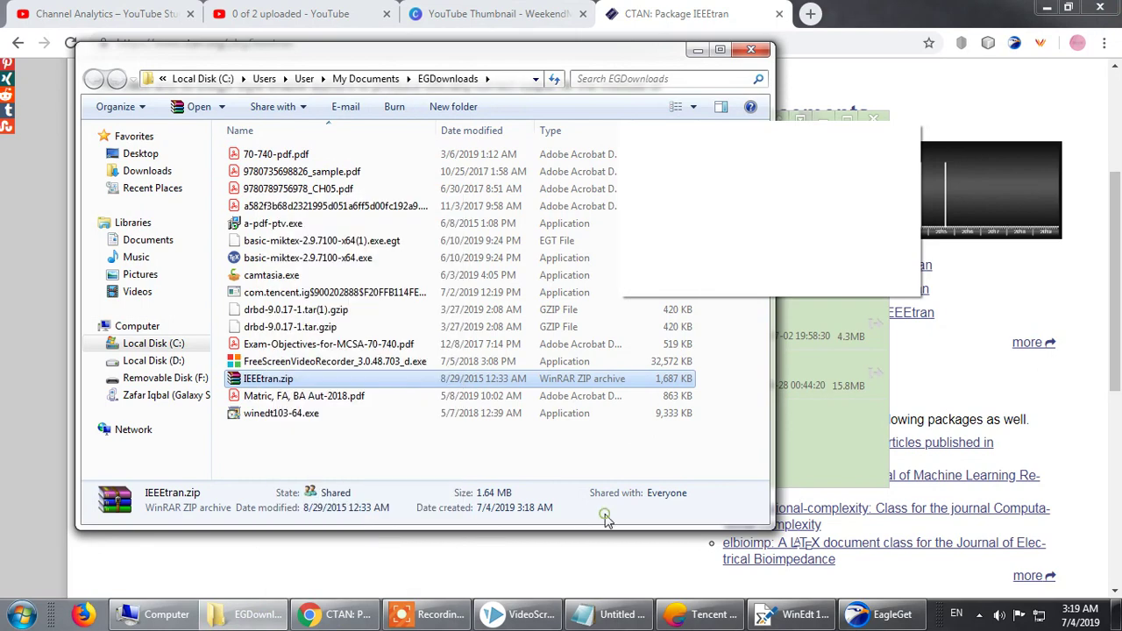
# Extract IEEEtran.zip directly into the EGDownloads folder
pyautogui.rightClick(306, 379)
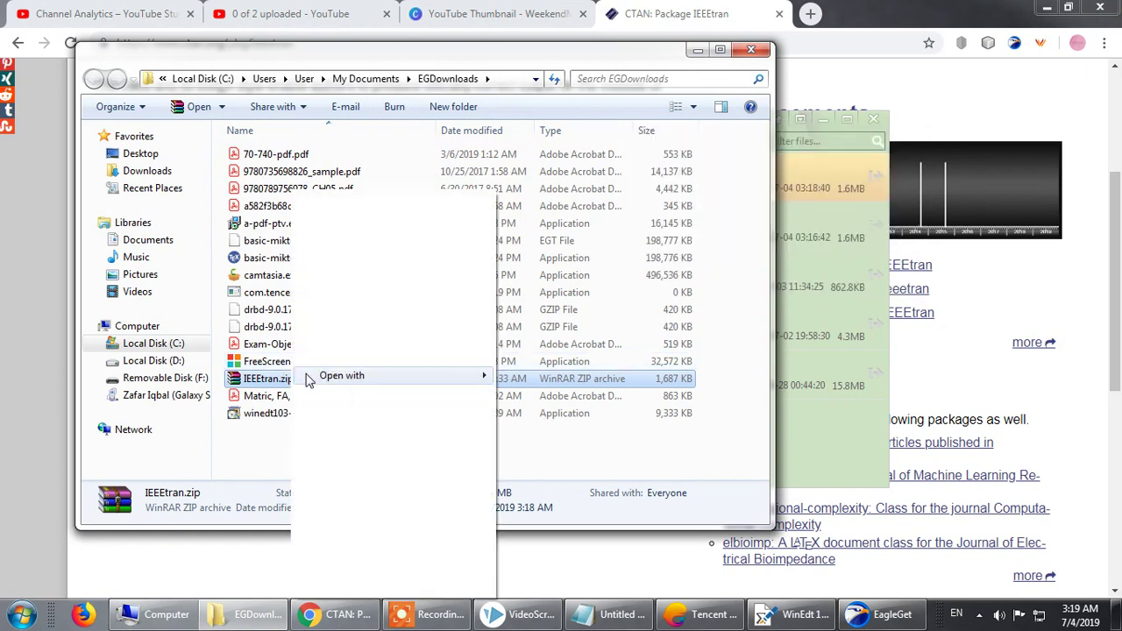
pyautogui.moveTo(460, 375)
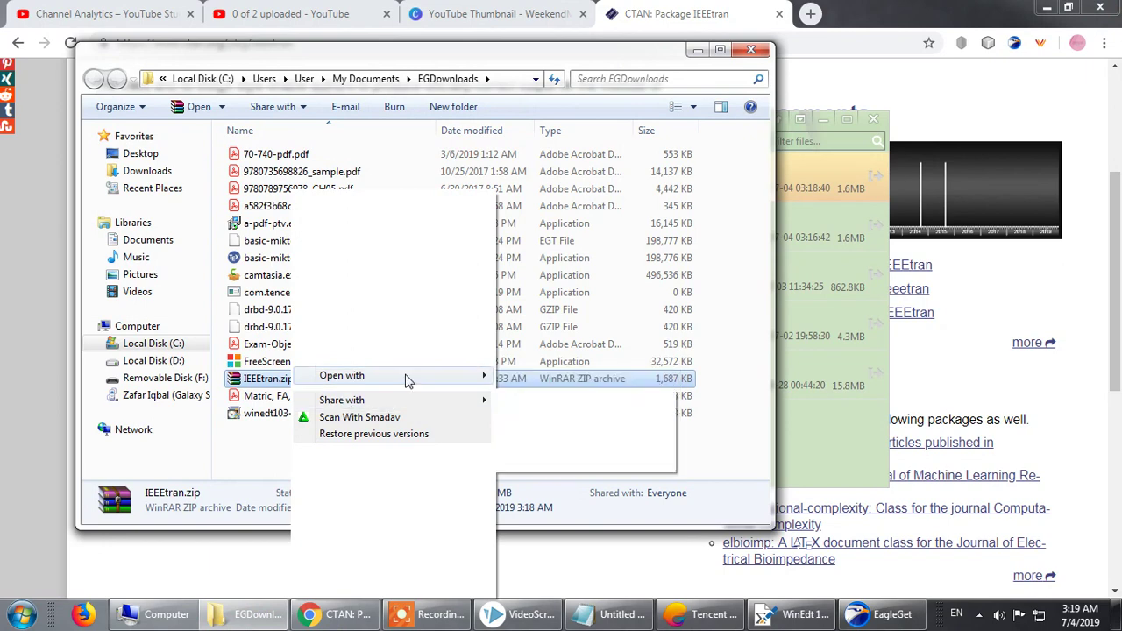
pyautogui.moveTo(408, 379)
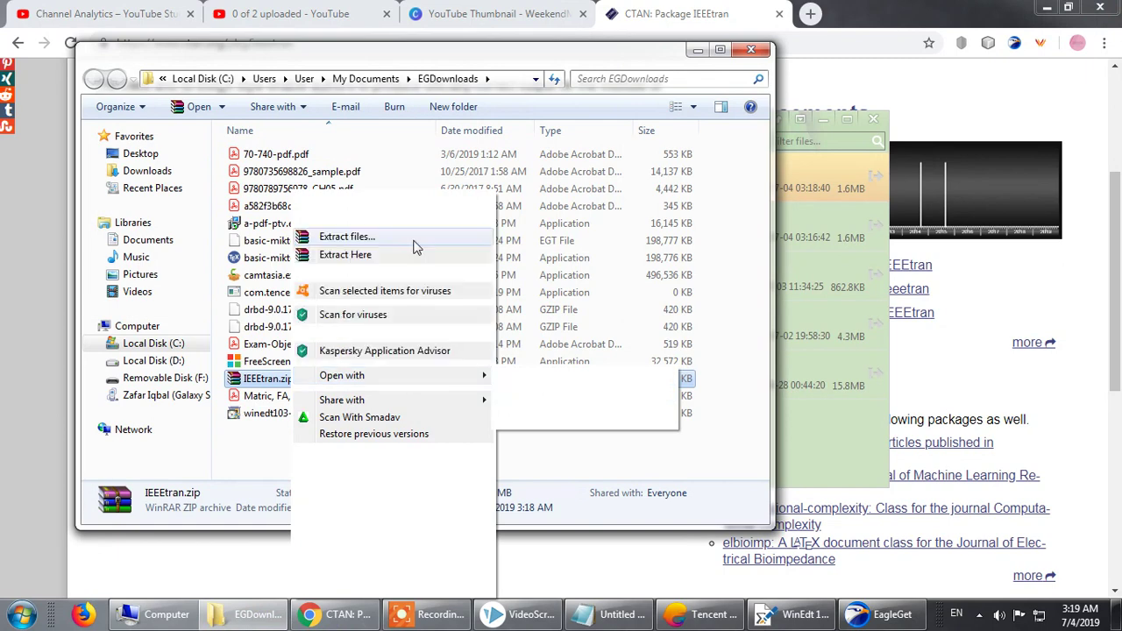
pyautogui.click(410, 256)
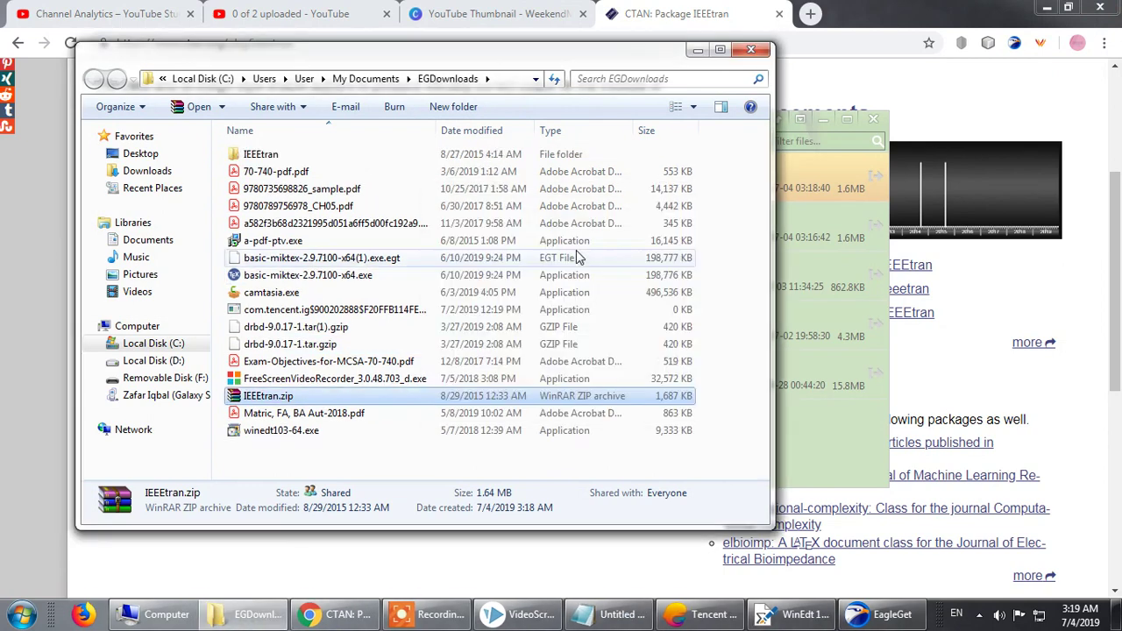
# Open bare_jrnl.tex from the extracted IEEEtran folder in WinEdt and narrow the Tree pane to widen the editor
pyautogui.doubleClick(278, 156)
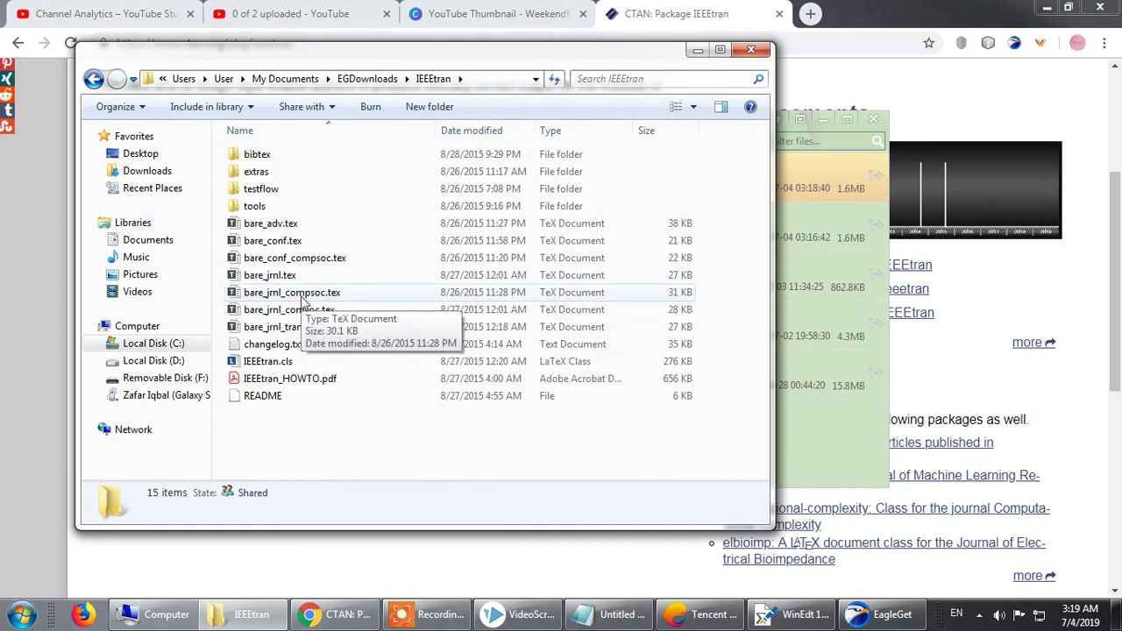
pyautogui.doubleClick(270, 276)
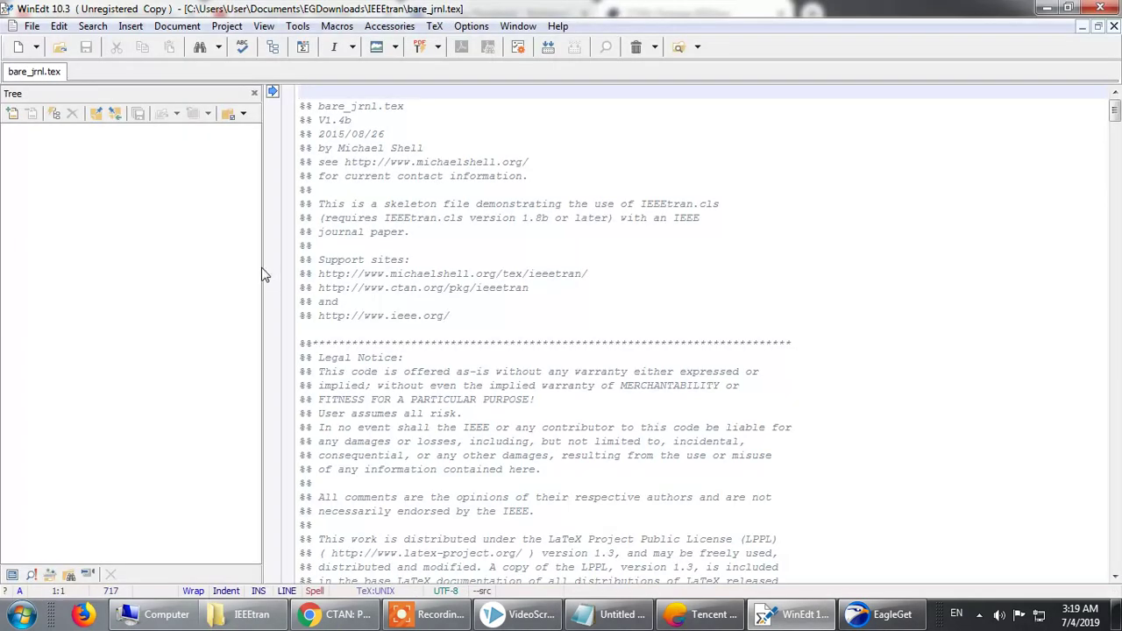
pyautogui.moveTo(263, 270); pyautogui.dragTo(127, 282)
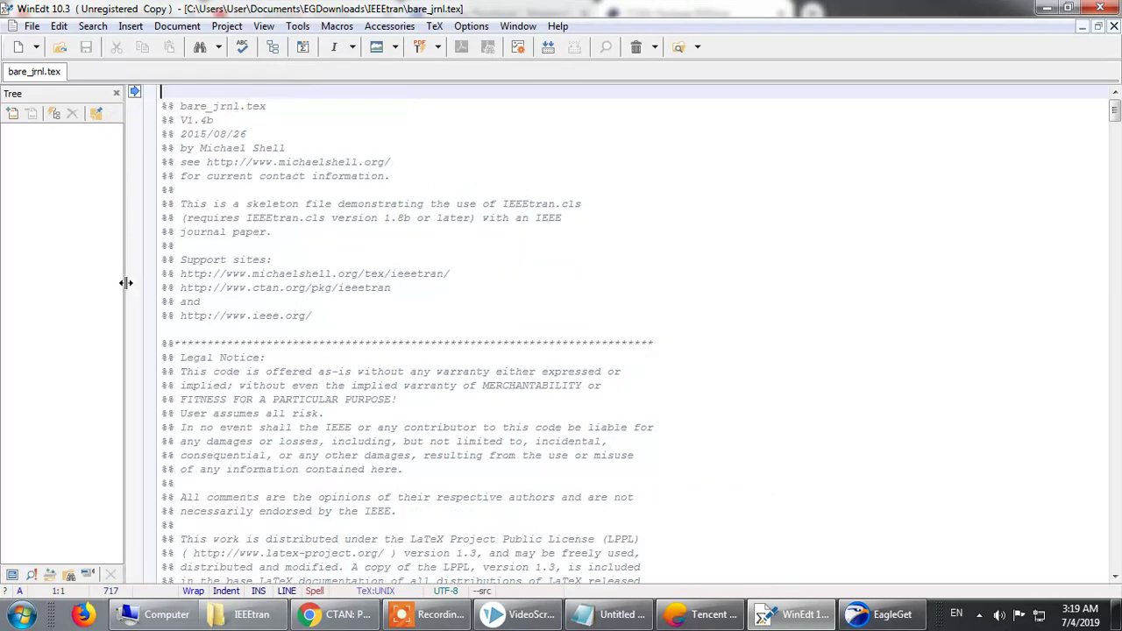
# Look through bare_jrnl.tex from the document class and package sections down to the paper title and author block
pyautogui.scroll(-20, 392, 332)
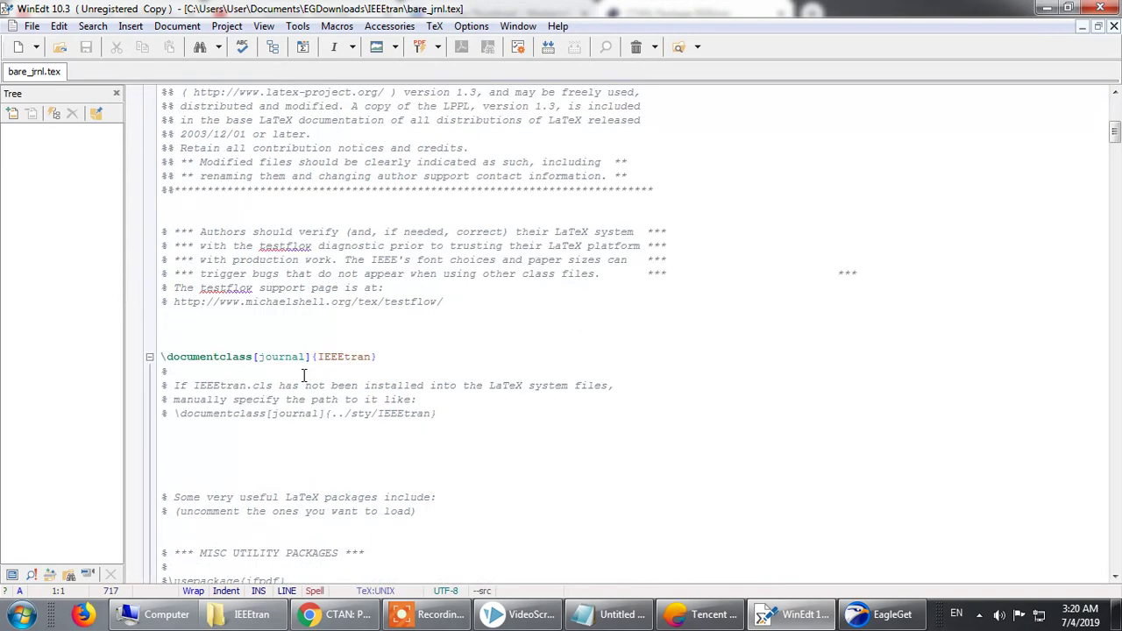
pyautogui.scroll(-20, 304, 375)
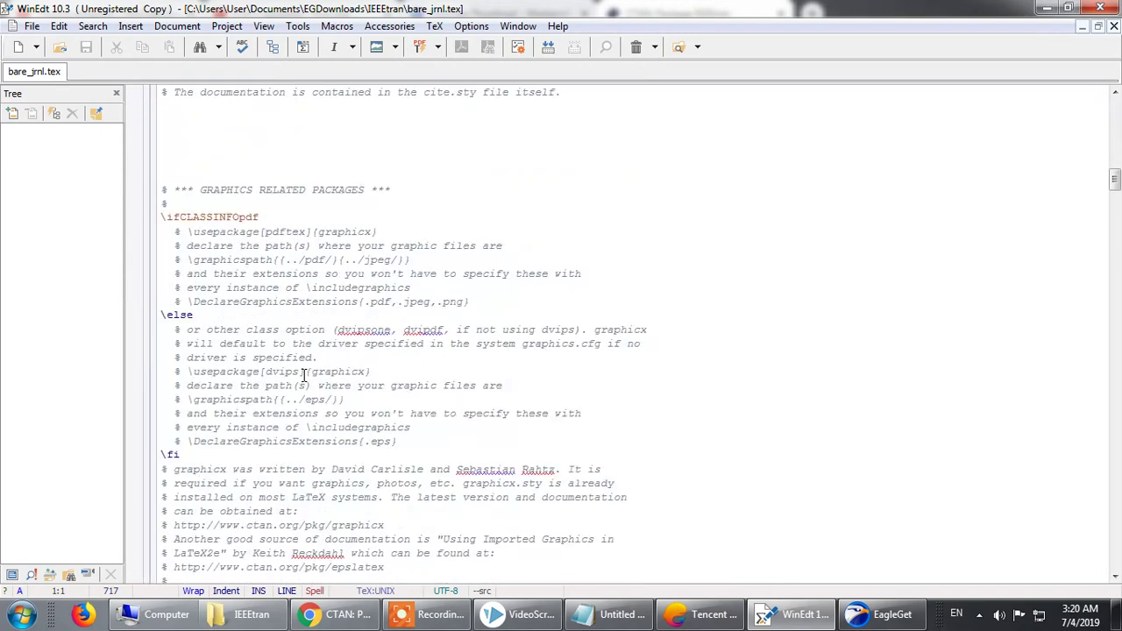
pyautogui.scroll(-20, 303, 375)
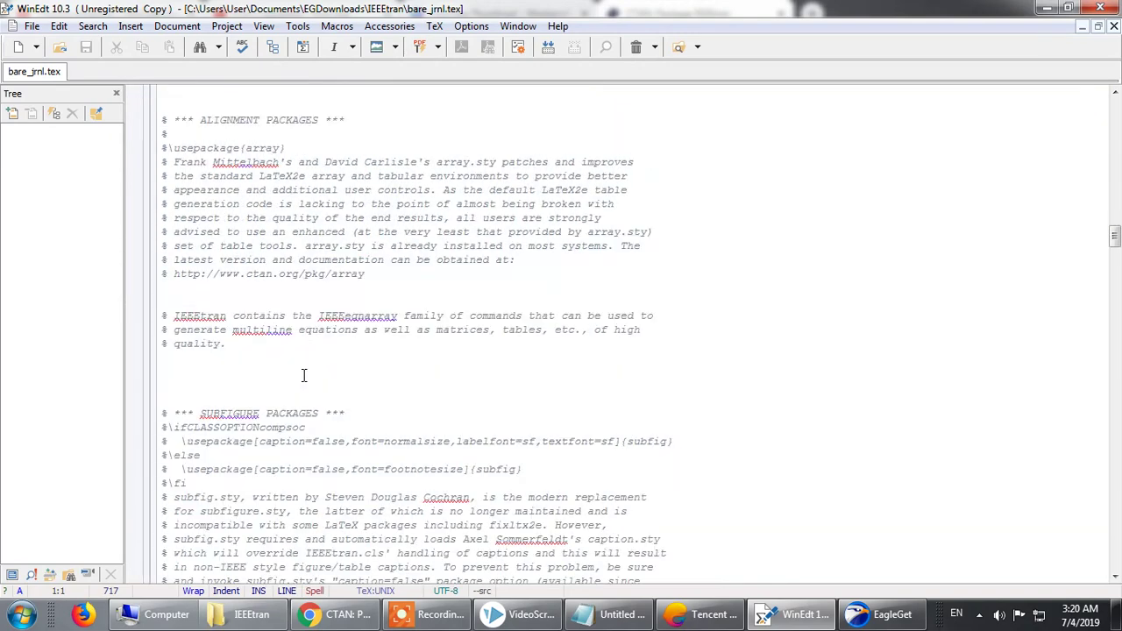
pyautogui.scroll(-20, 306, 378)
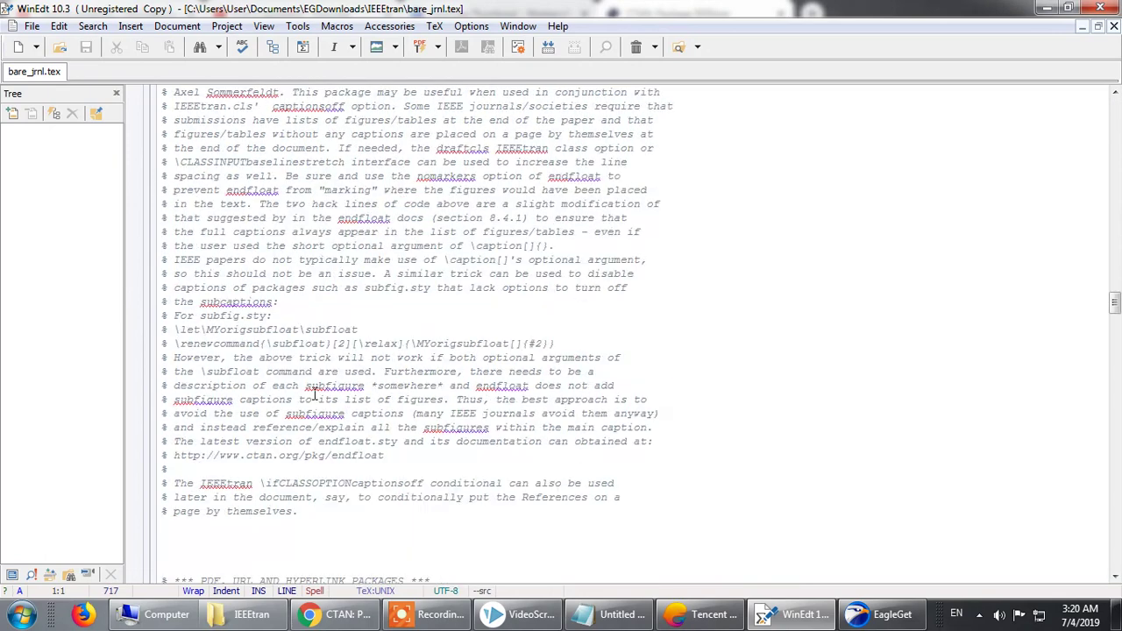
pyautogui.scroll(-9, 324, 396)
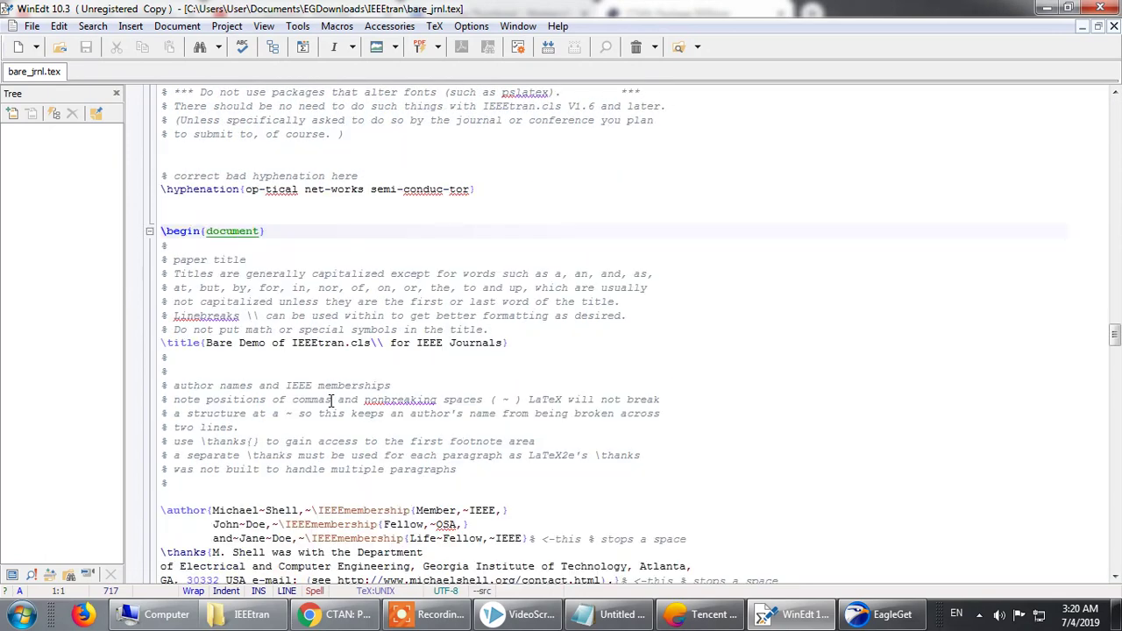
# Look through bare_jrnl.tex from the document start and title block down to the maketitle command and the abstract environment
pyautogui.scroll(1, 331, 400)
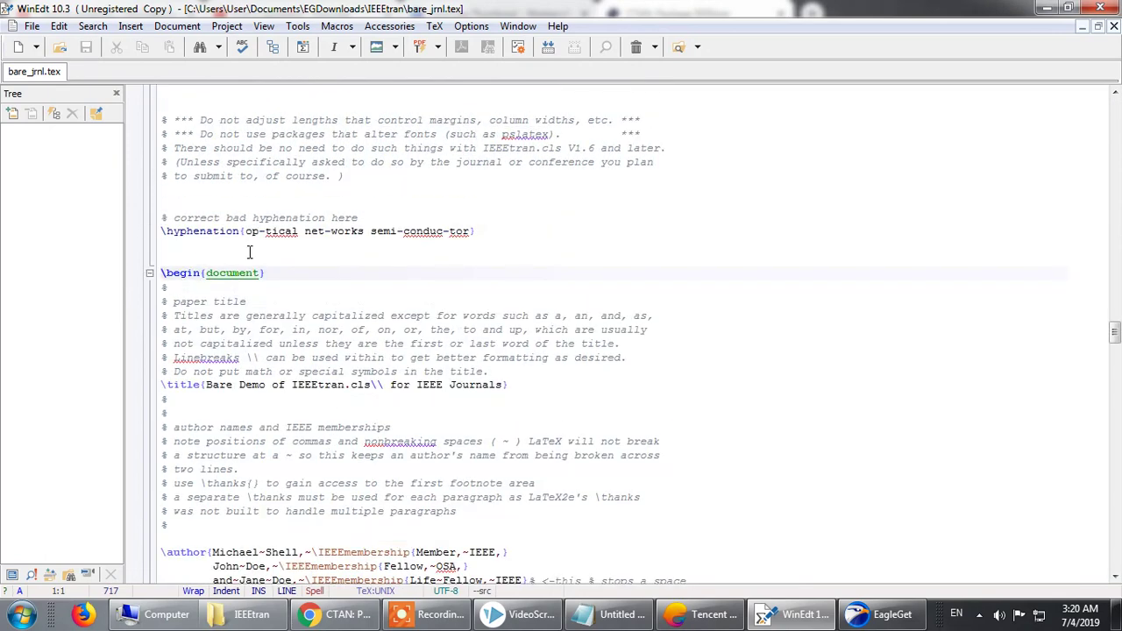
pyautogui.scroll(-2, 243, 375)
pyautogui.scroll(-1, 243, 375)
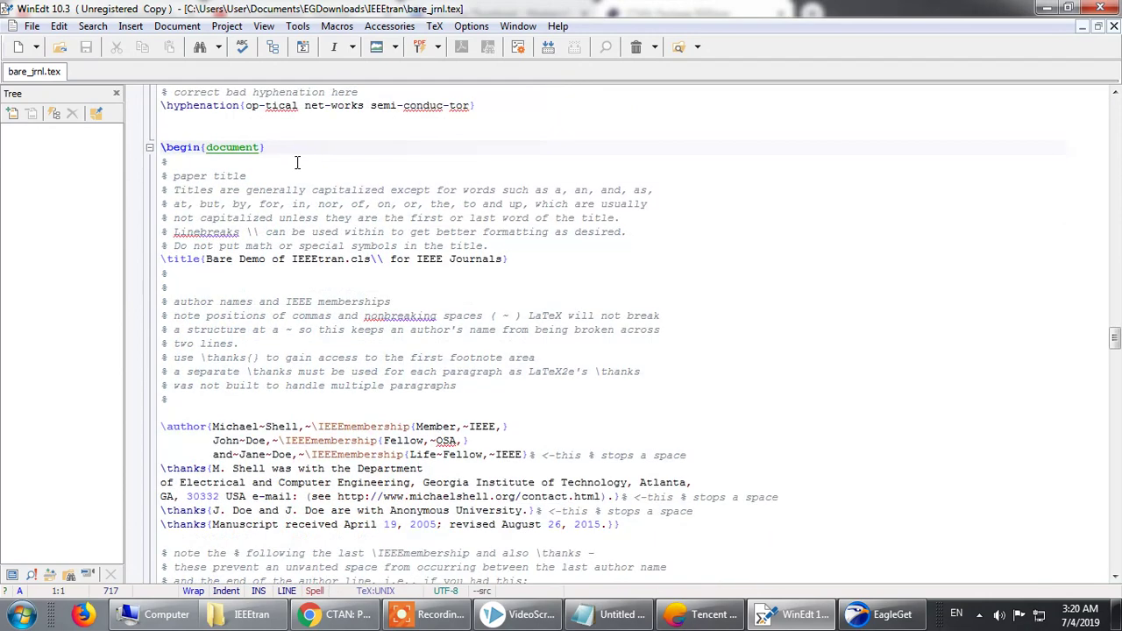
pyautogui.click(150, 149)
pyautogui.scroll(-6, 346, 363)
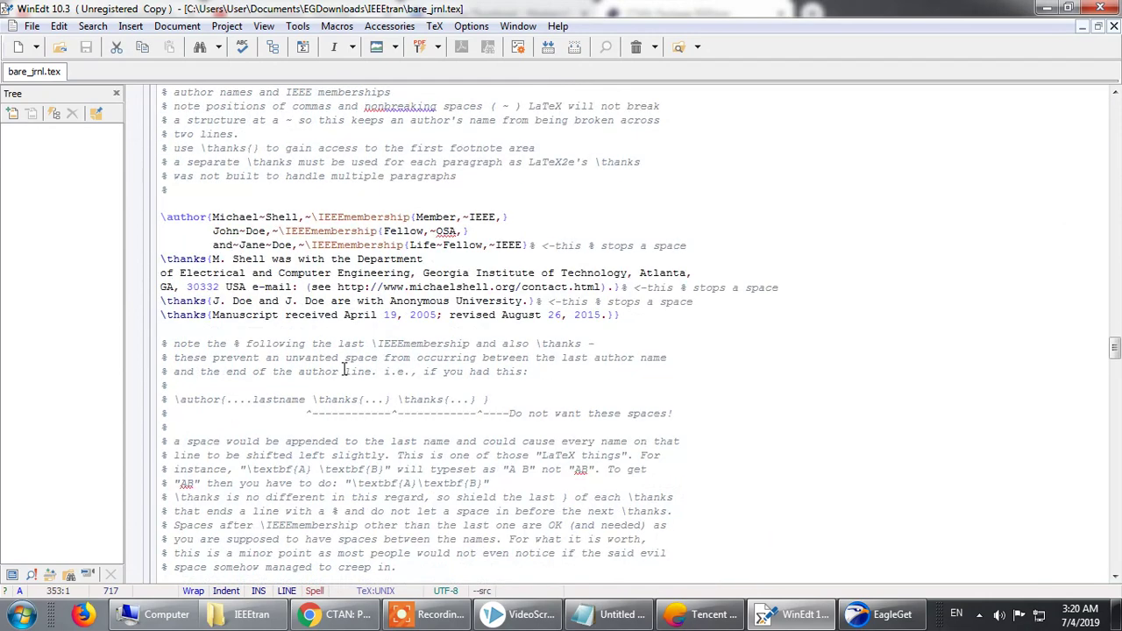
pyautogui.scroll(-12, 345, 371)
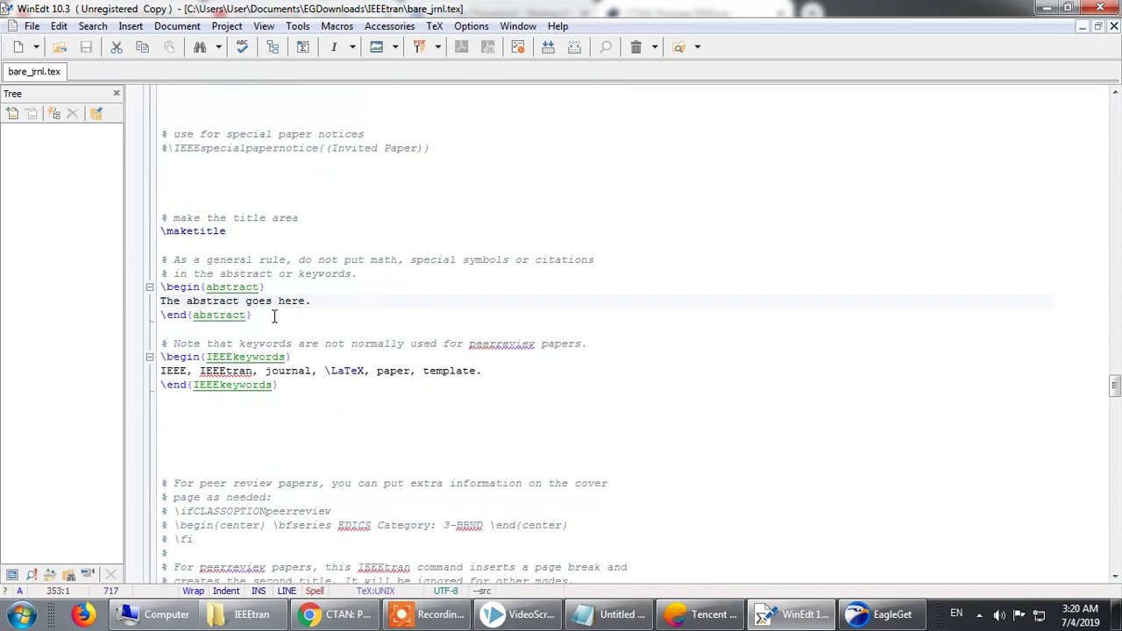
pyautogui.doubleClick(219, 231)
pyautogui.click(359, 342)
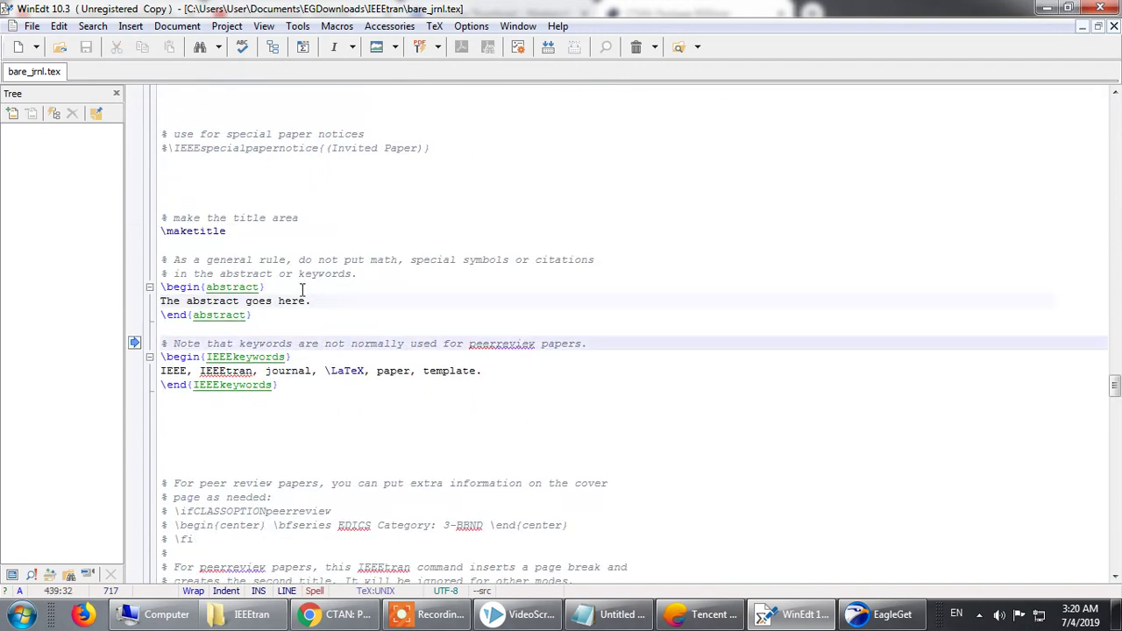
pyautogui.doubleClick(303, 288)
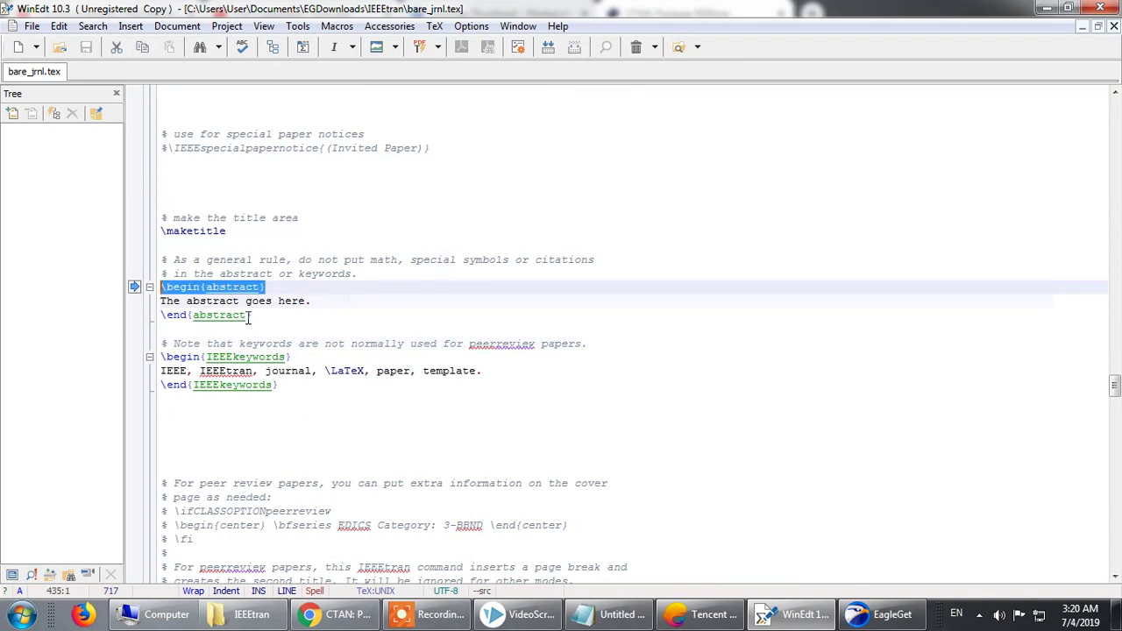
pyautogui.doubleClick(251, 315)
pyautogui.click(359, 304)
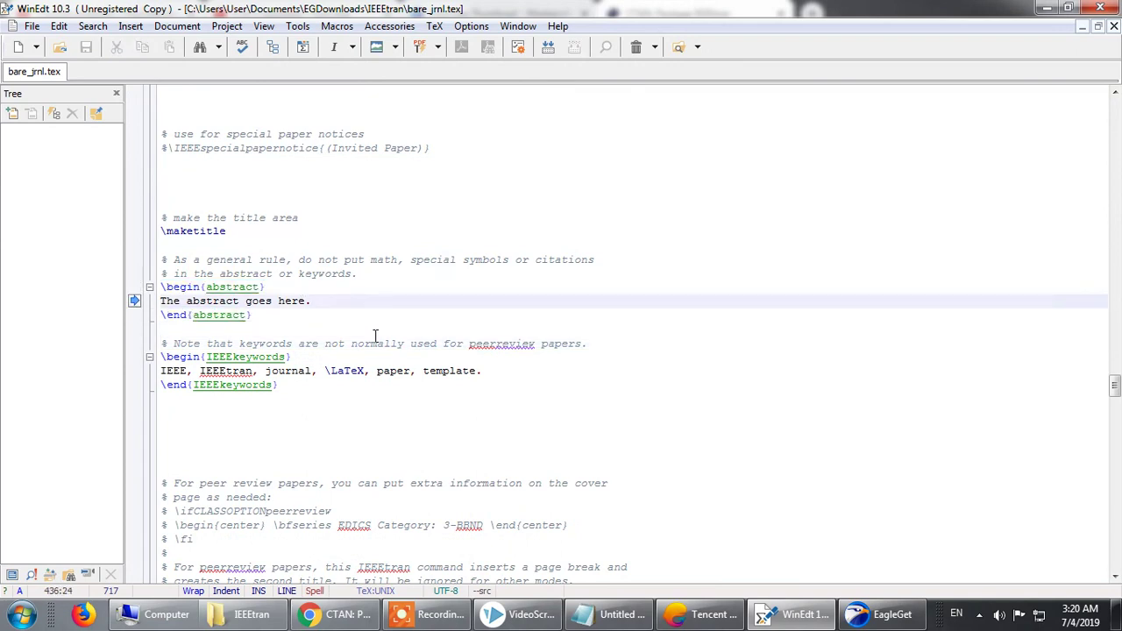
# Check the WinEdt version and build information, then dismiss it
pyautogui.click(437, 48)
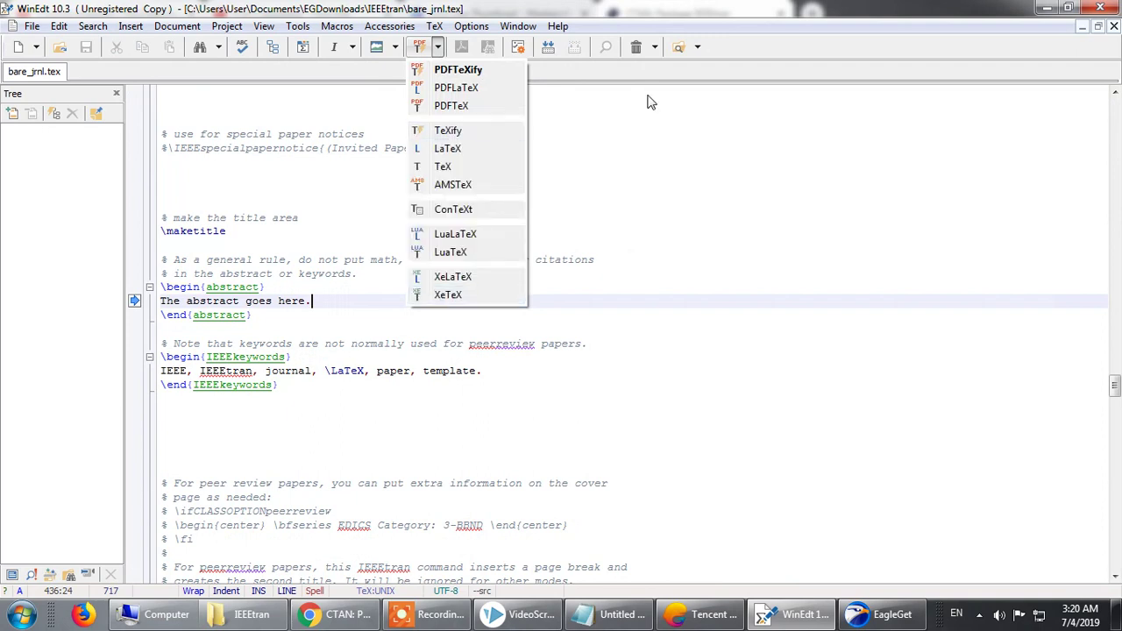
pyautogui.click(564, 27)
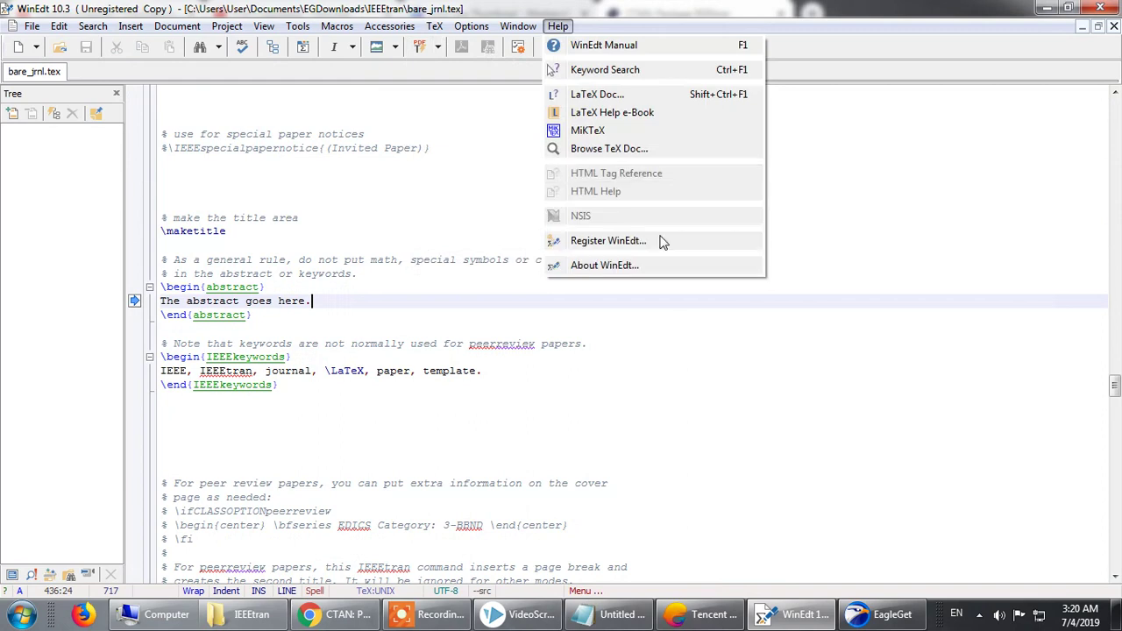
pyautogui.click(629, 266)
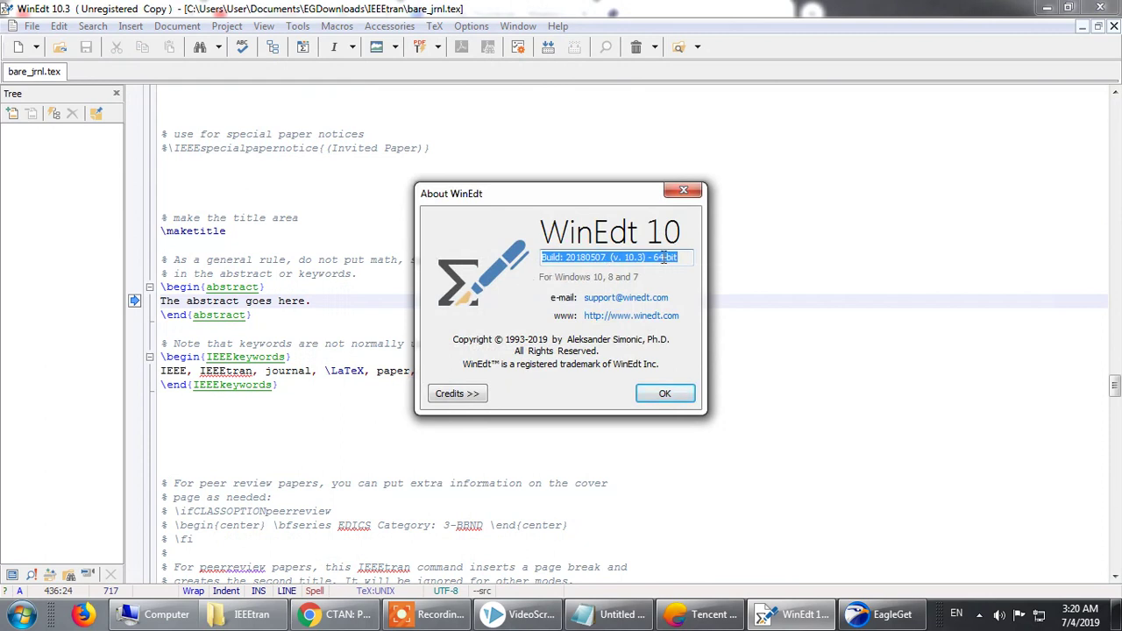
pyautogui.click(644, 392)
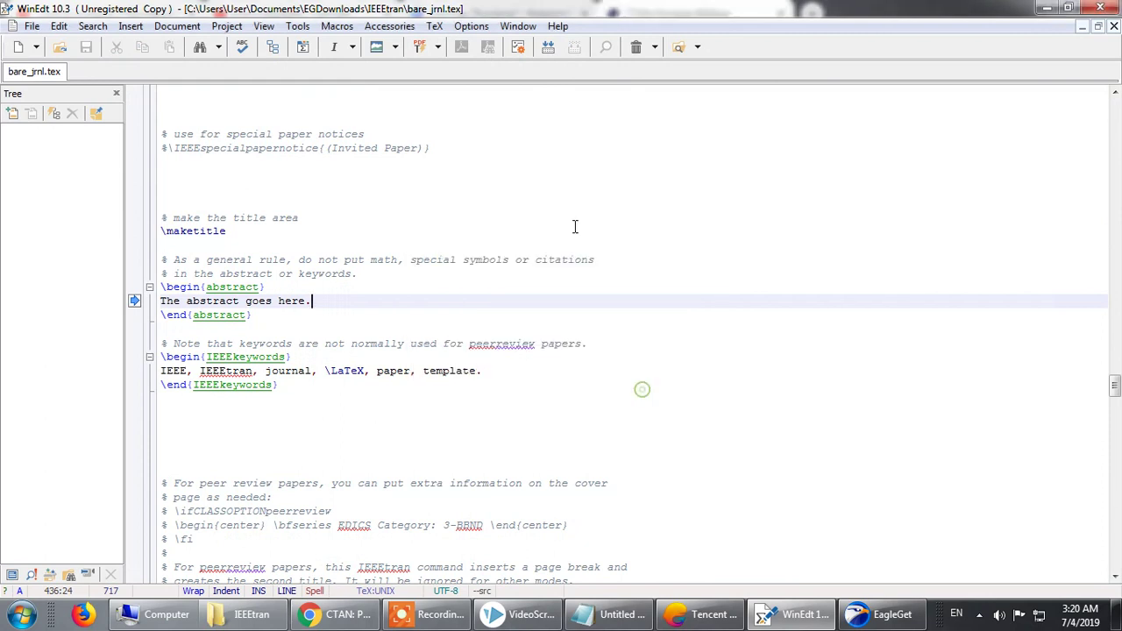
# Choose TeXify as the compiler and run it on bare_jrnl.tex
pyautogui.click(438, 47)
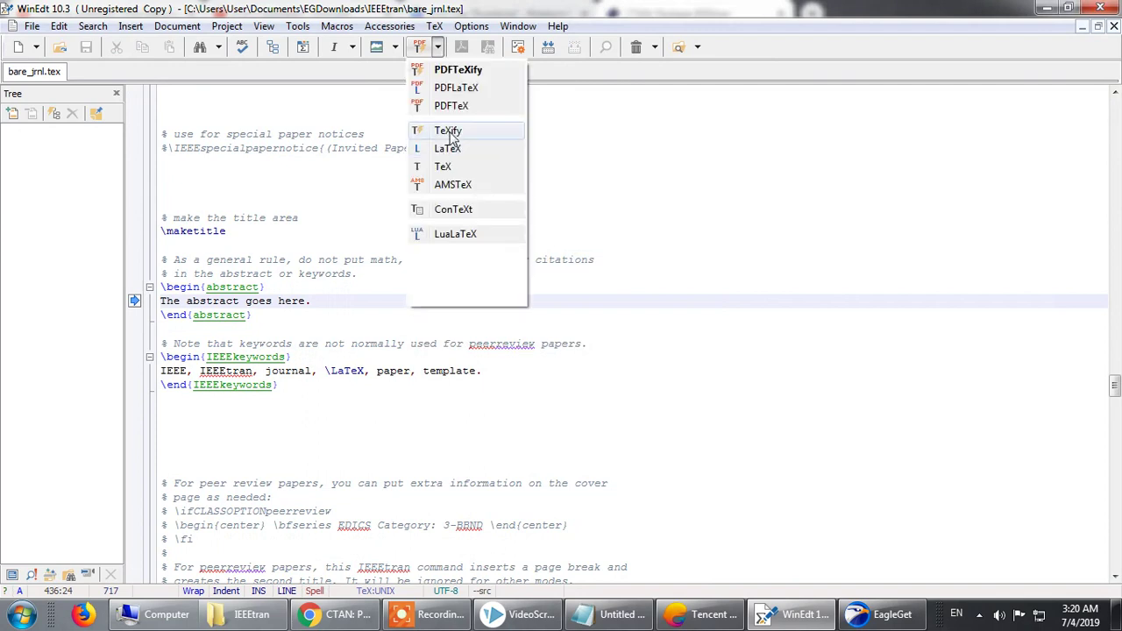
pyautogui.click(450, 133)
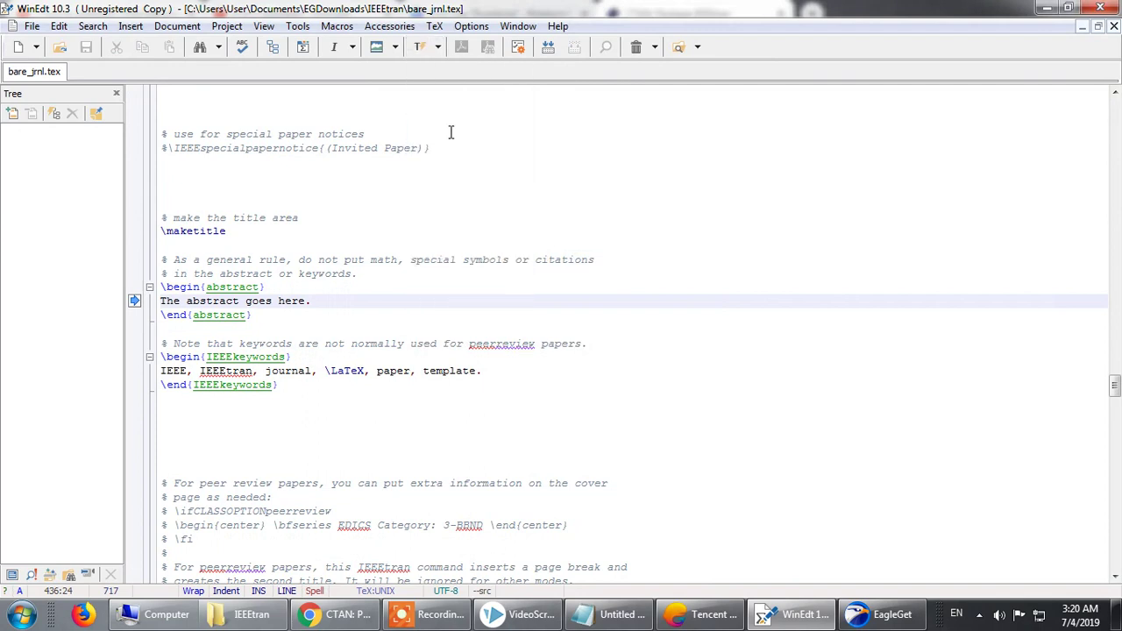
pyautogui.click(420, 49)
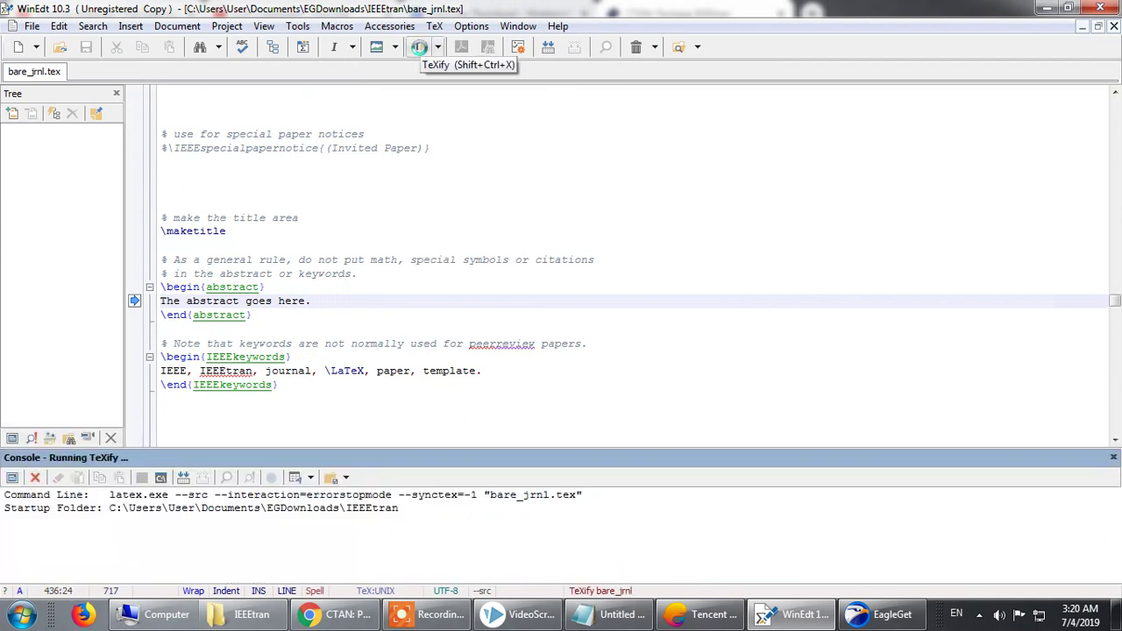
# Close the EagleGet window and try to close VideoScribe as well
pyautogui.rightClick(910, 619)
pyautogui.click(873, 572)
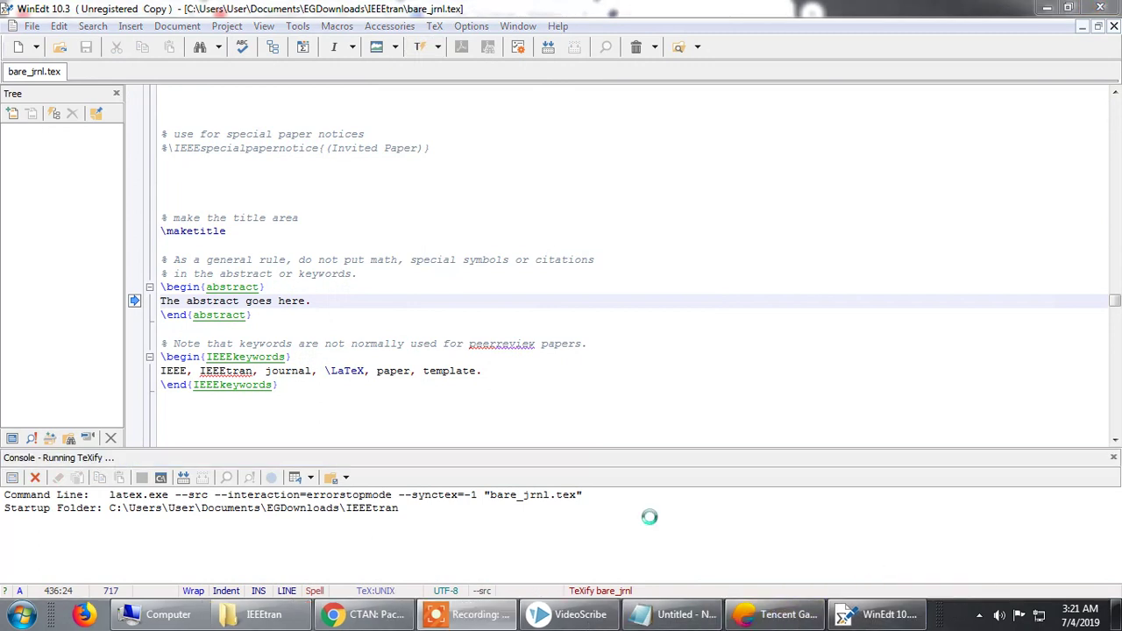
pyautogui.rightClick(571, 614)
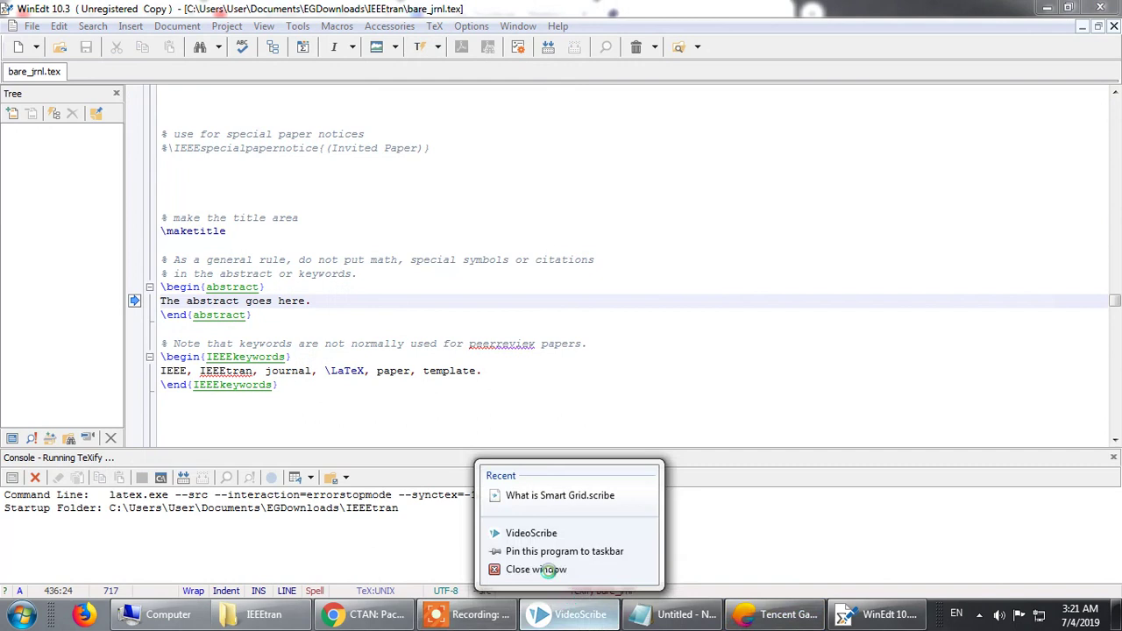
pyautogui.click(547, 570)
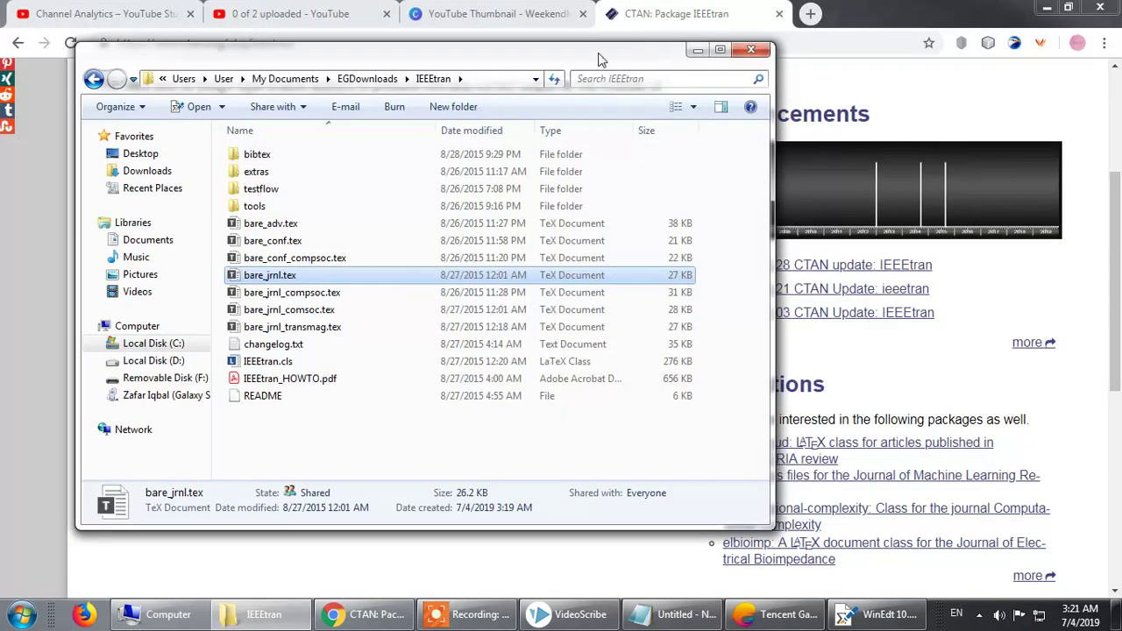
# Minimize the IEEEtran folder and browser windows and refresh the desktop several times
pyautogui.click(698, 50)
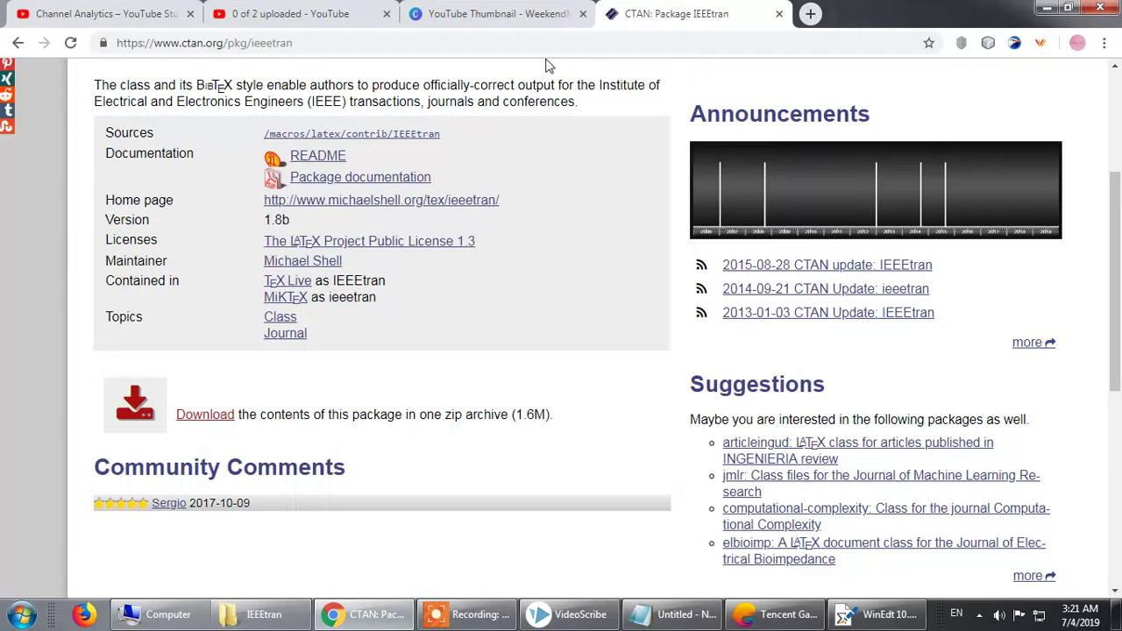
pyautogui.click(1045, 9)
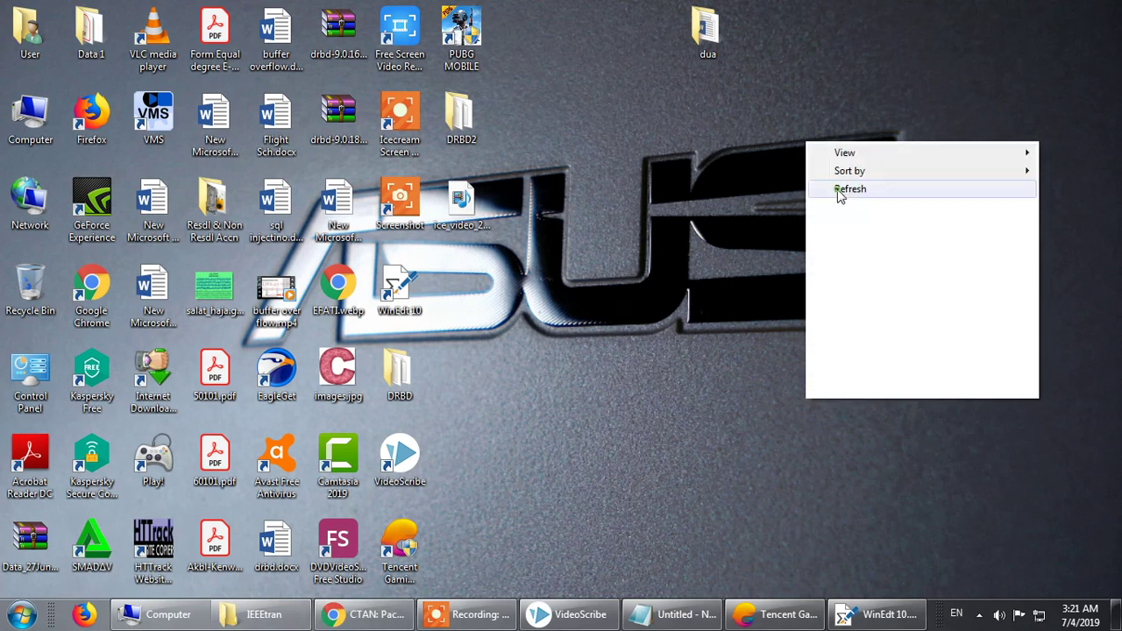
pyautogui.click(839, 191)
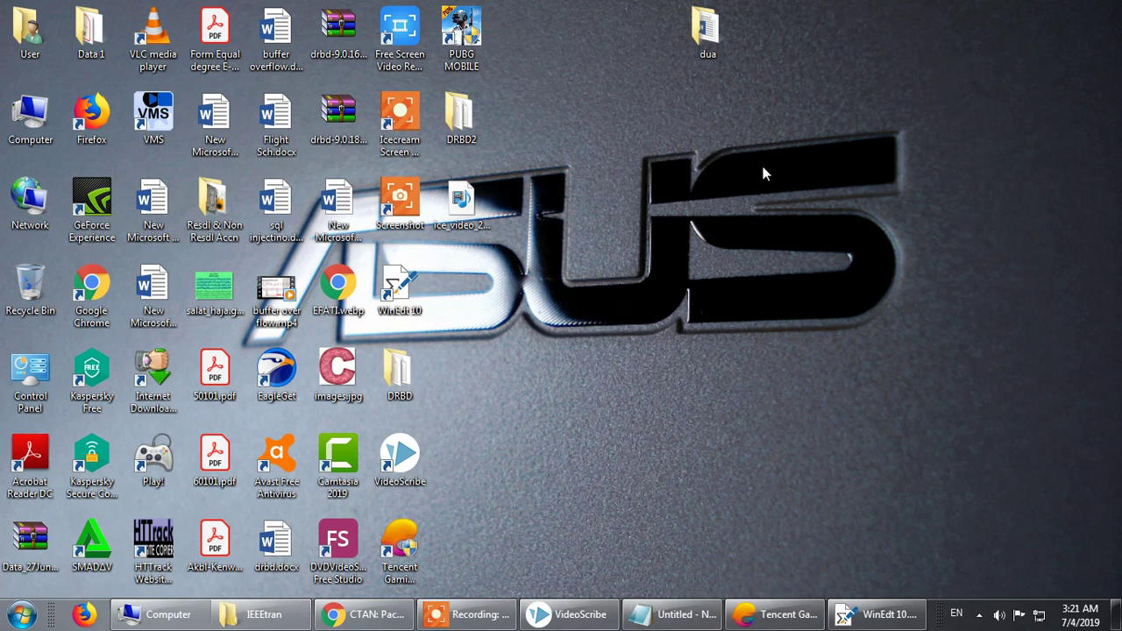
pyautogui.rightClick(771, 184)
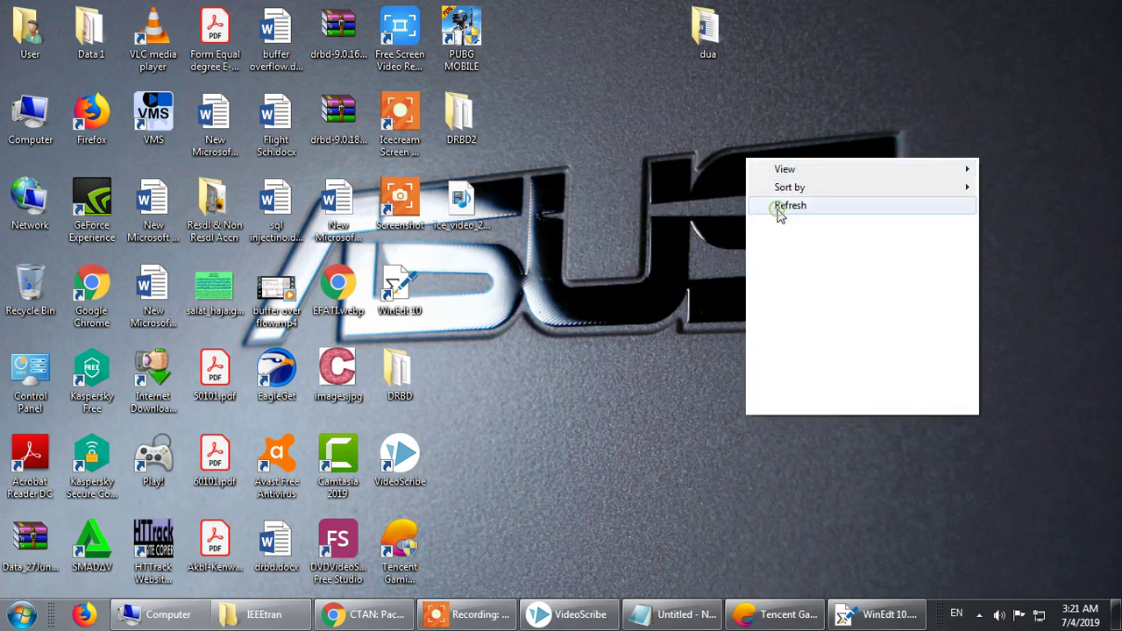
pyautogui.click(778, 206)
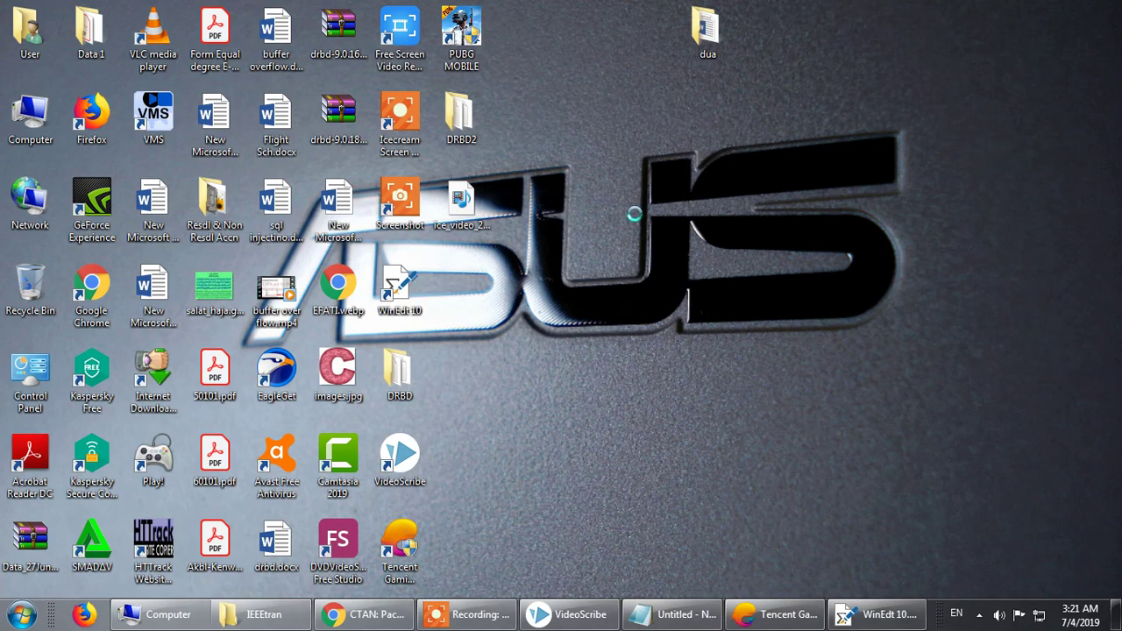
pyautogui.rightClick(702, 169)
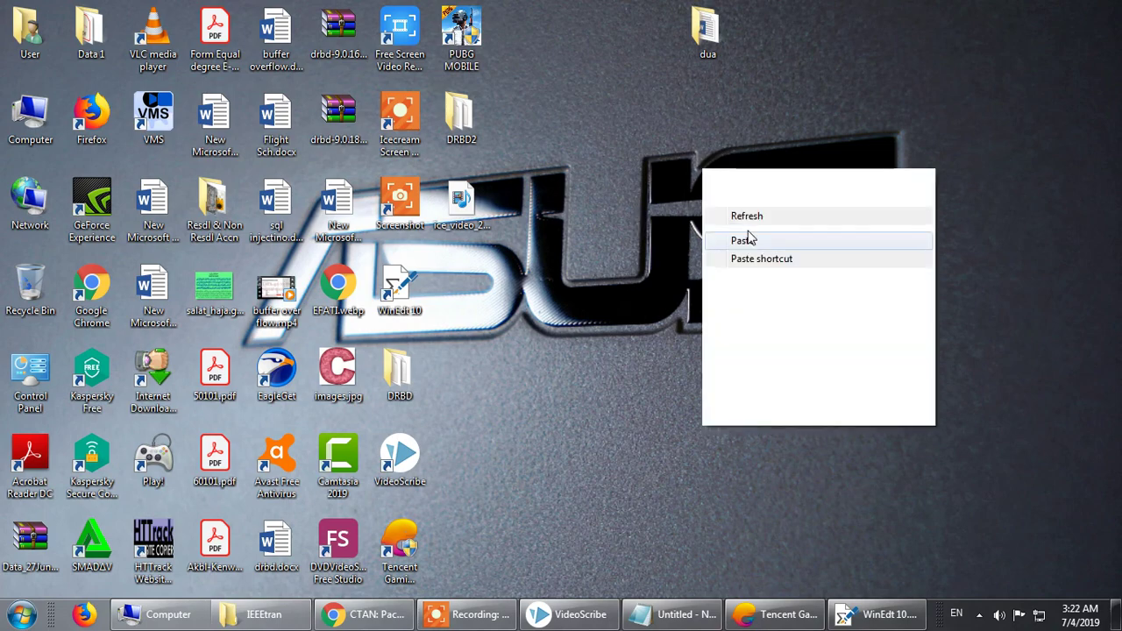
pyautogui.click(748, 221)
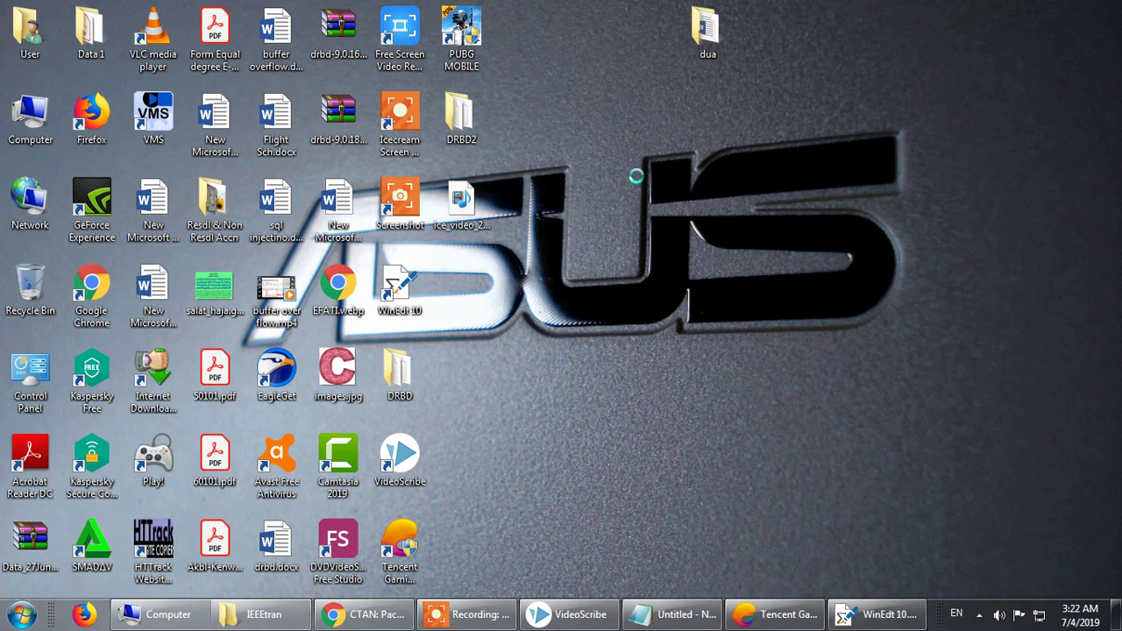
pyautogui.rightClick(636, 177)
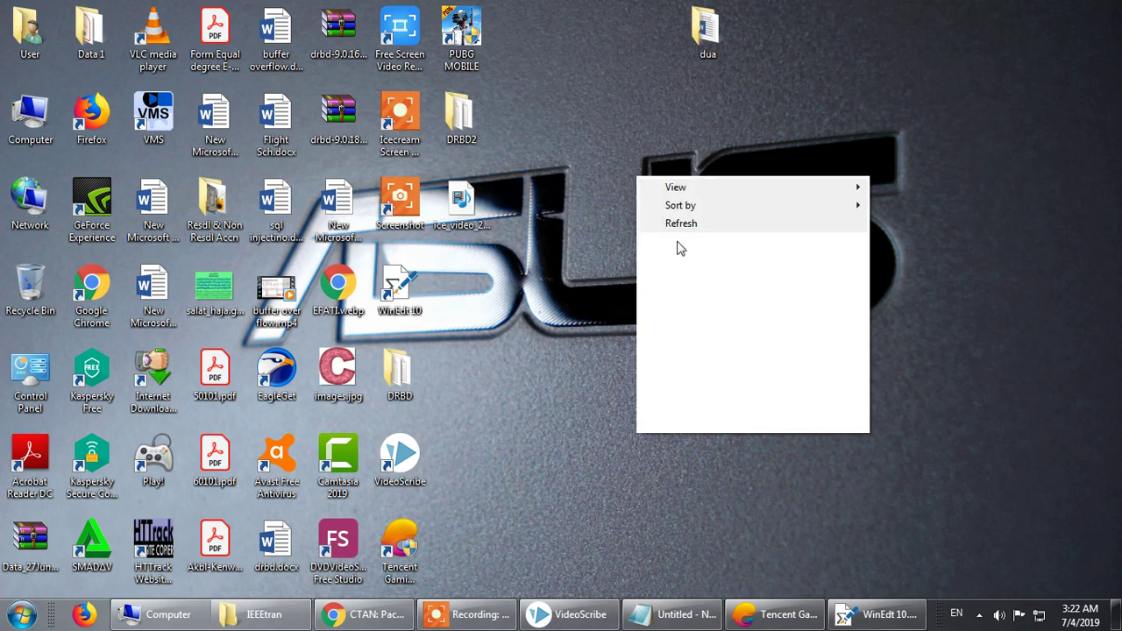
pyautogui.click(676, 227)
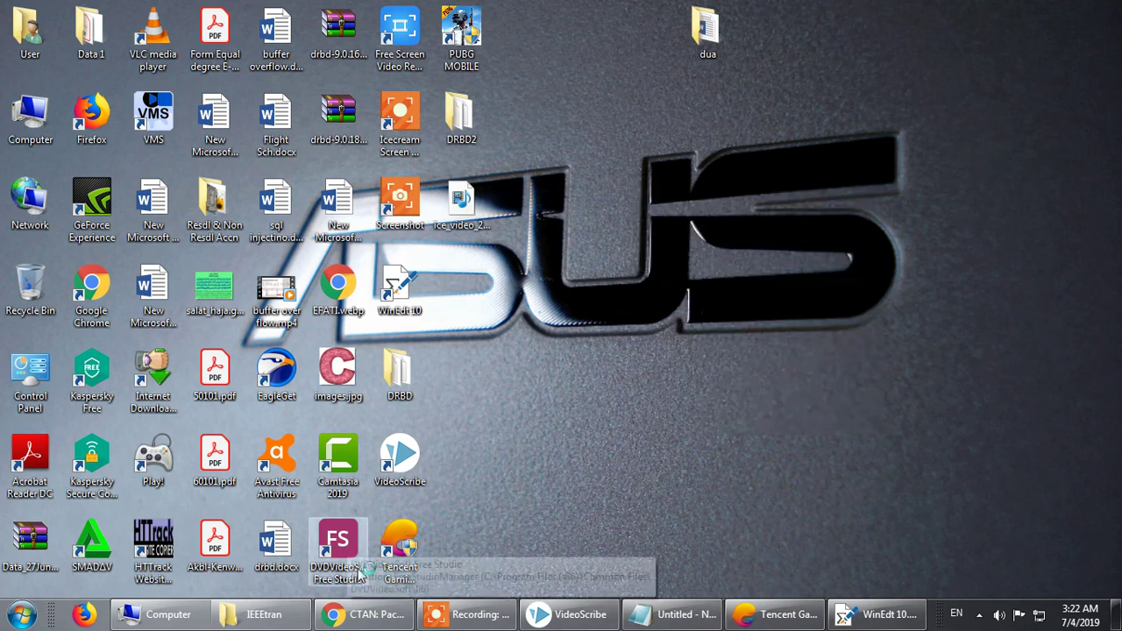
# Switch back to WinEdt and try to TeXify bare_jrnl.tex again
pyautogui.click(890, 618)
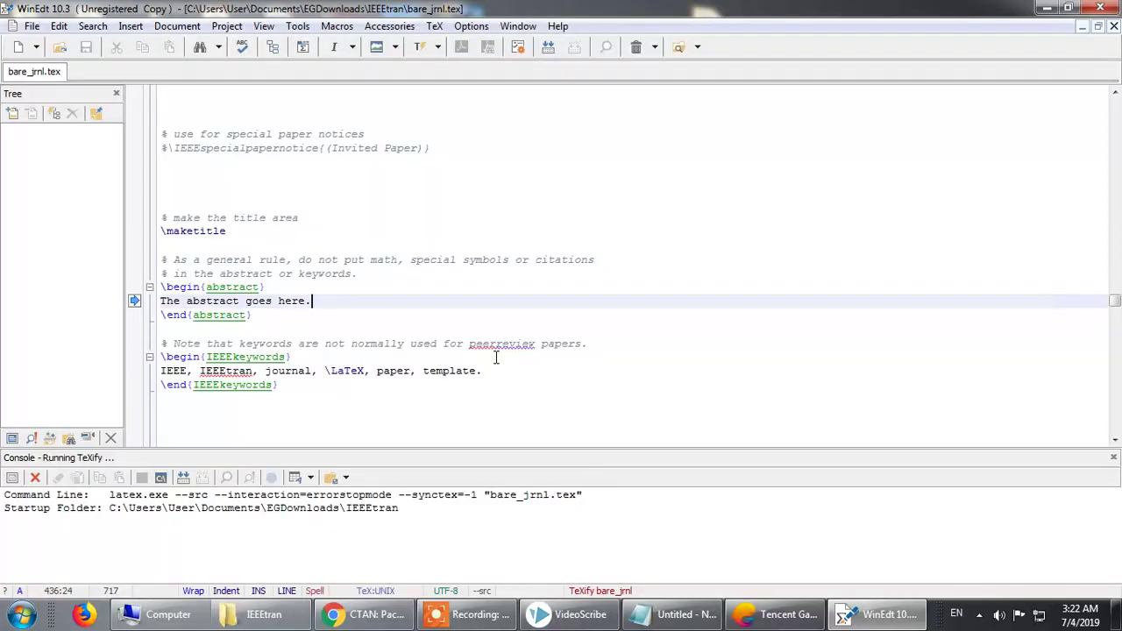
pyautogui.click(604, 308)
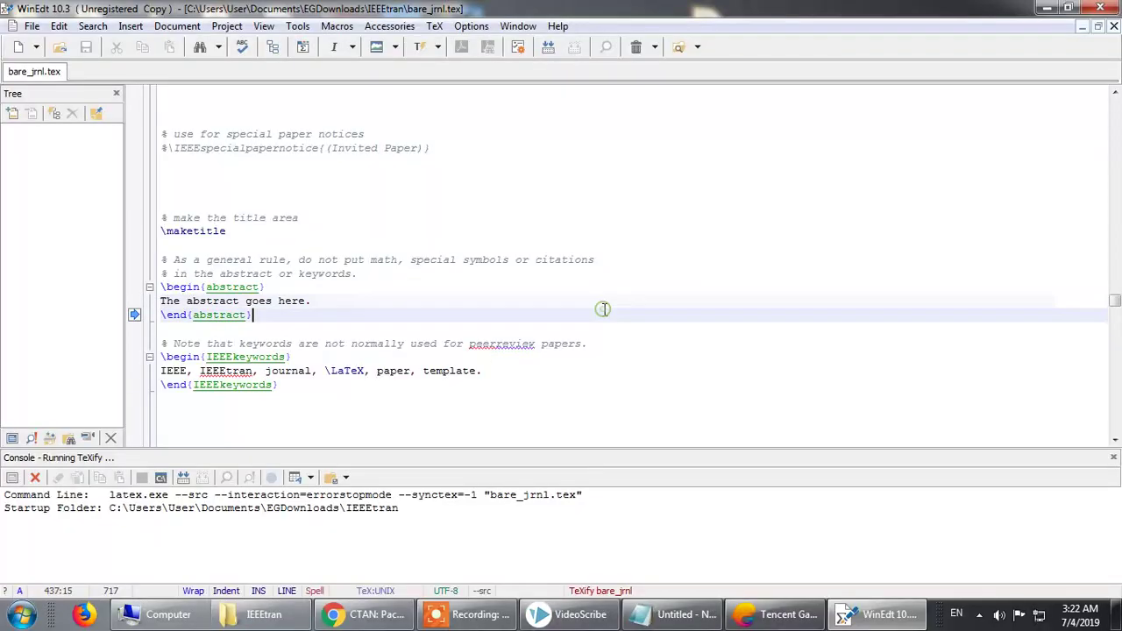
pyautogui.click(418, 46)
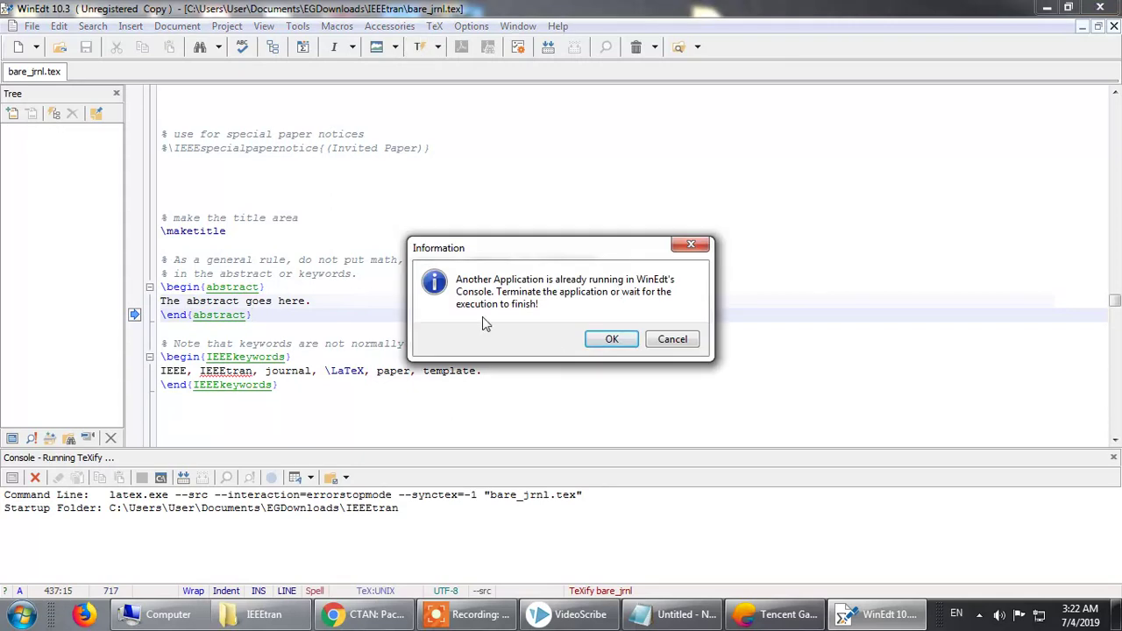
pyautogui.click(625, 344)
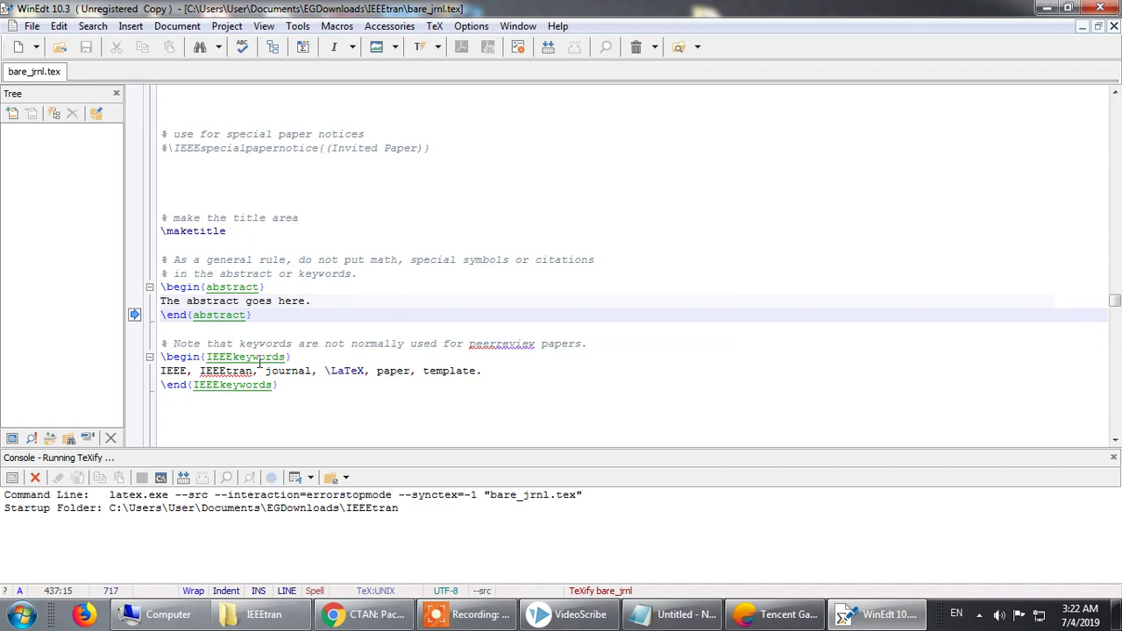
# Examine the keyword list enclosed in the IEEEkeywords environment
pyautogui.click(319, 359)
pyautogui.moveTo(291, 359); pyautogui.dragTo(484, 372)
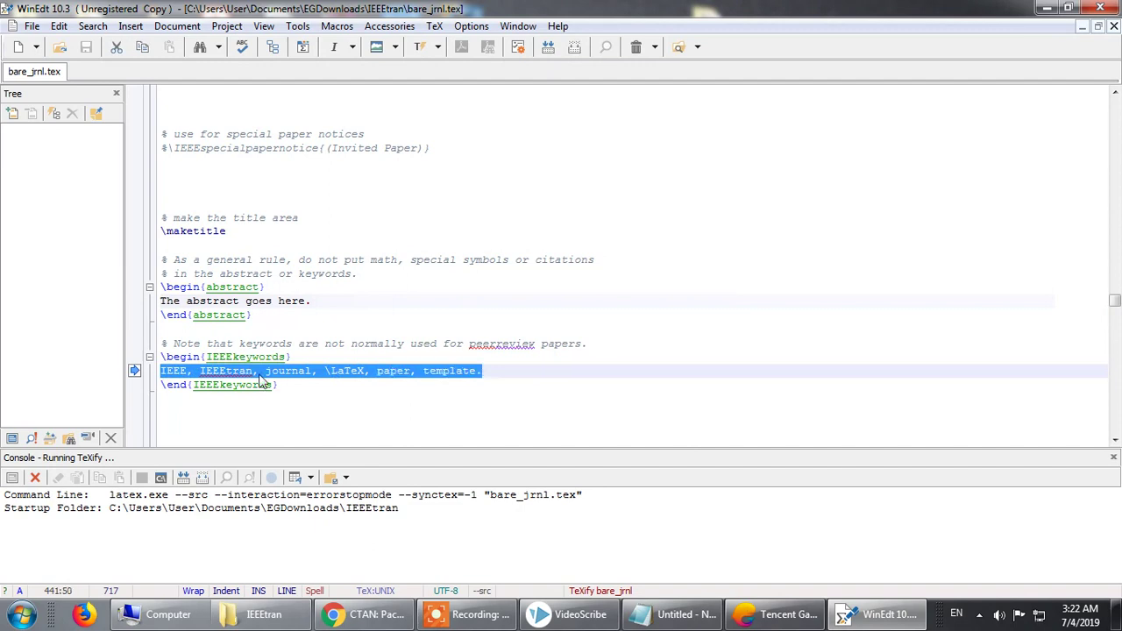
pyautogui.moveTo(278, 385); pyautogui.dragTo(136, 372)
pyautogui.click(293, 410)
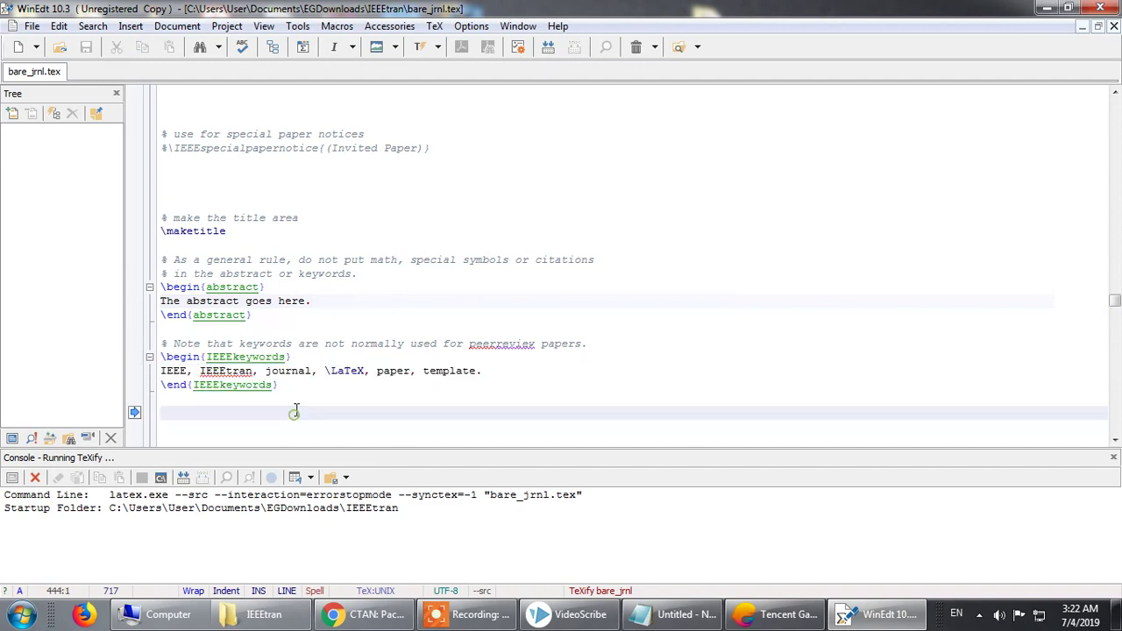